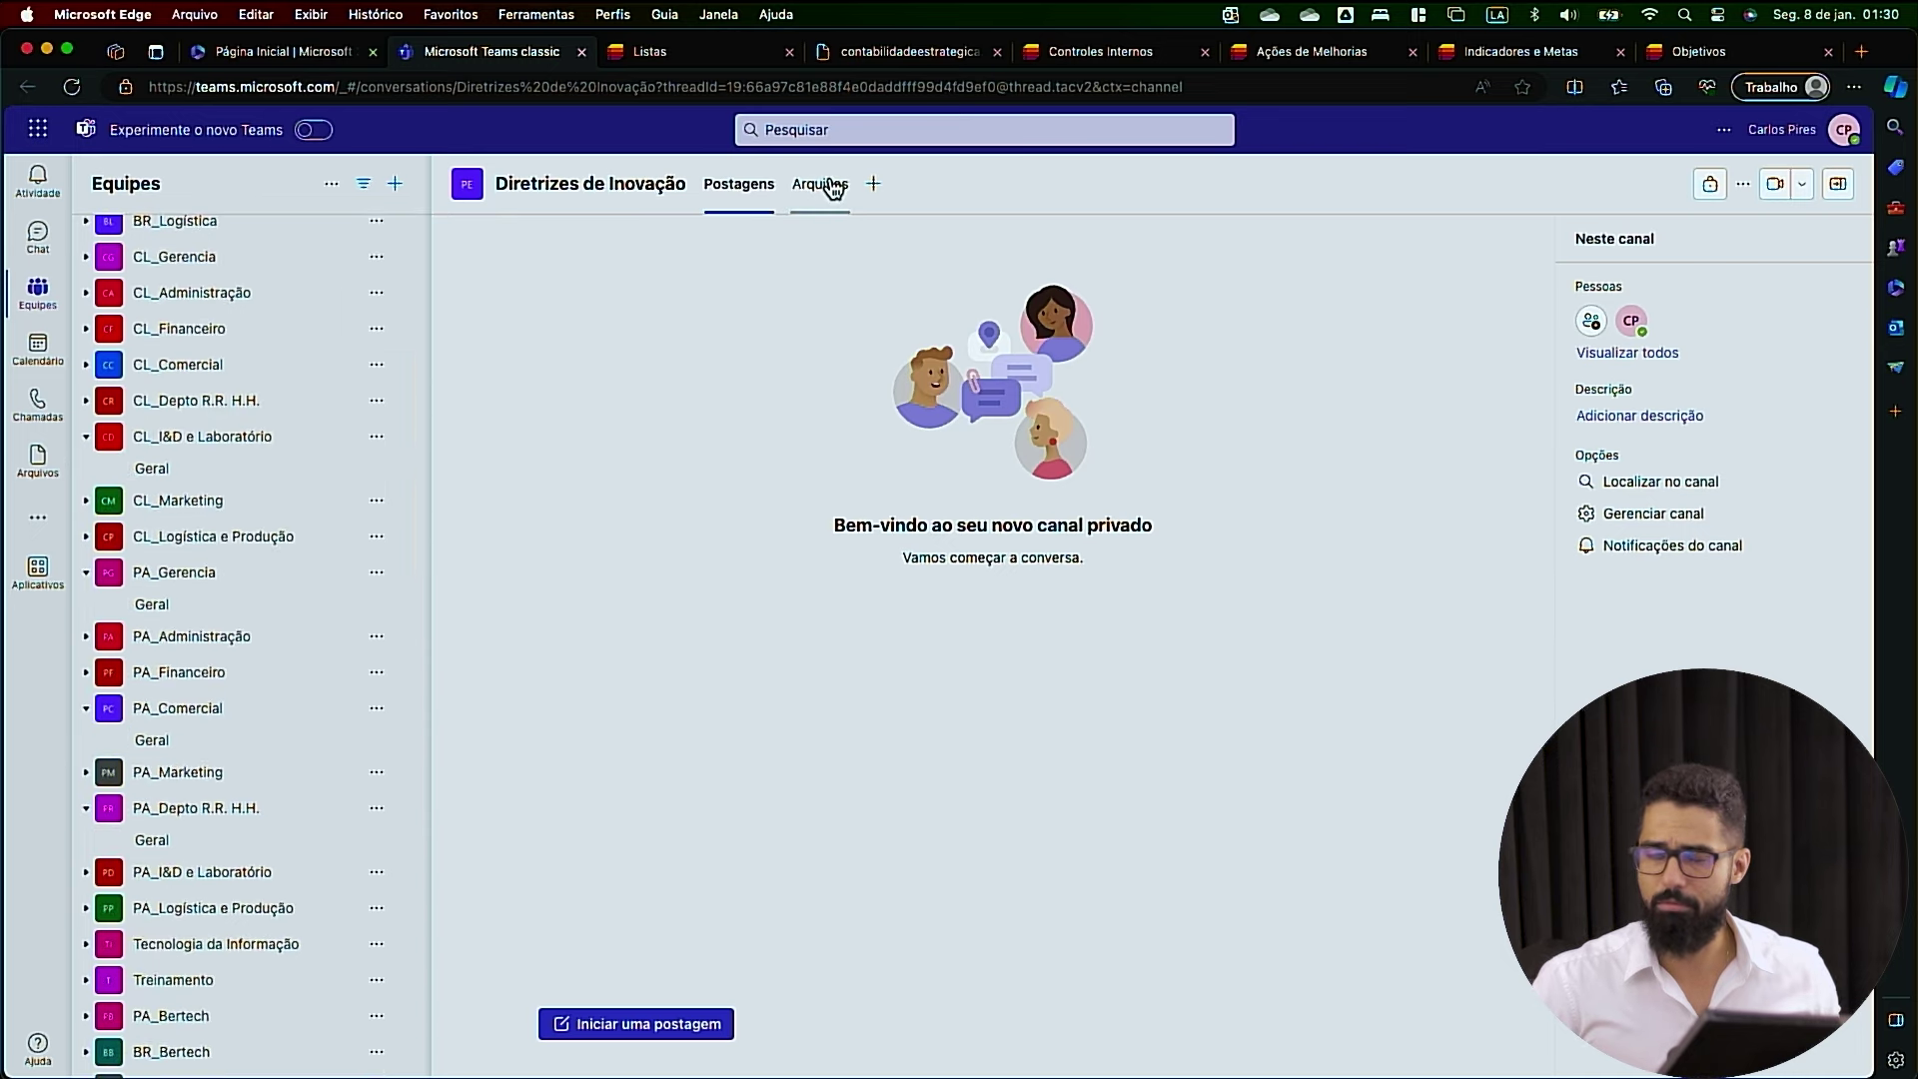
Open the PA_Comercial team's files in SharePoint and go to the site's home page
{"action": "left_click", "coordinate": [820, 184]}
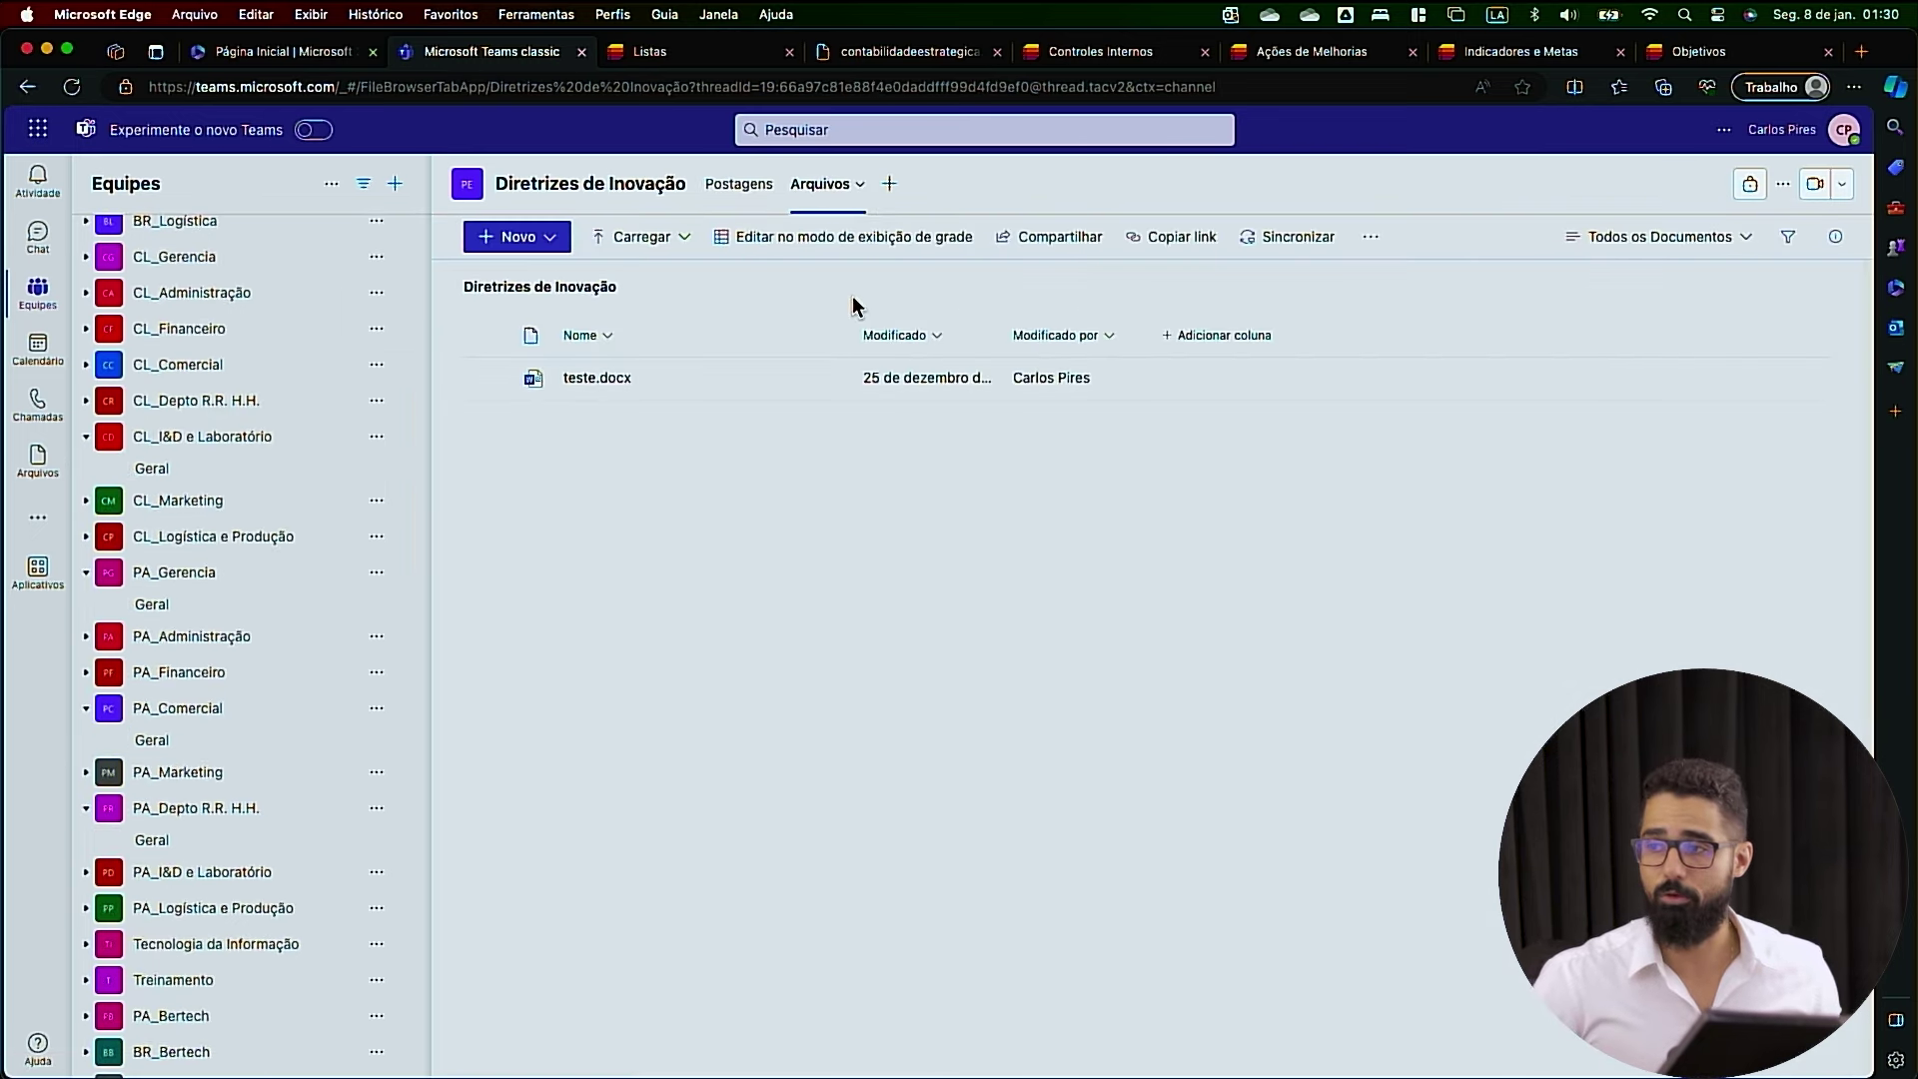
{"action": "left_click", "coordinate": [1370, 239]}
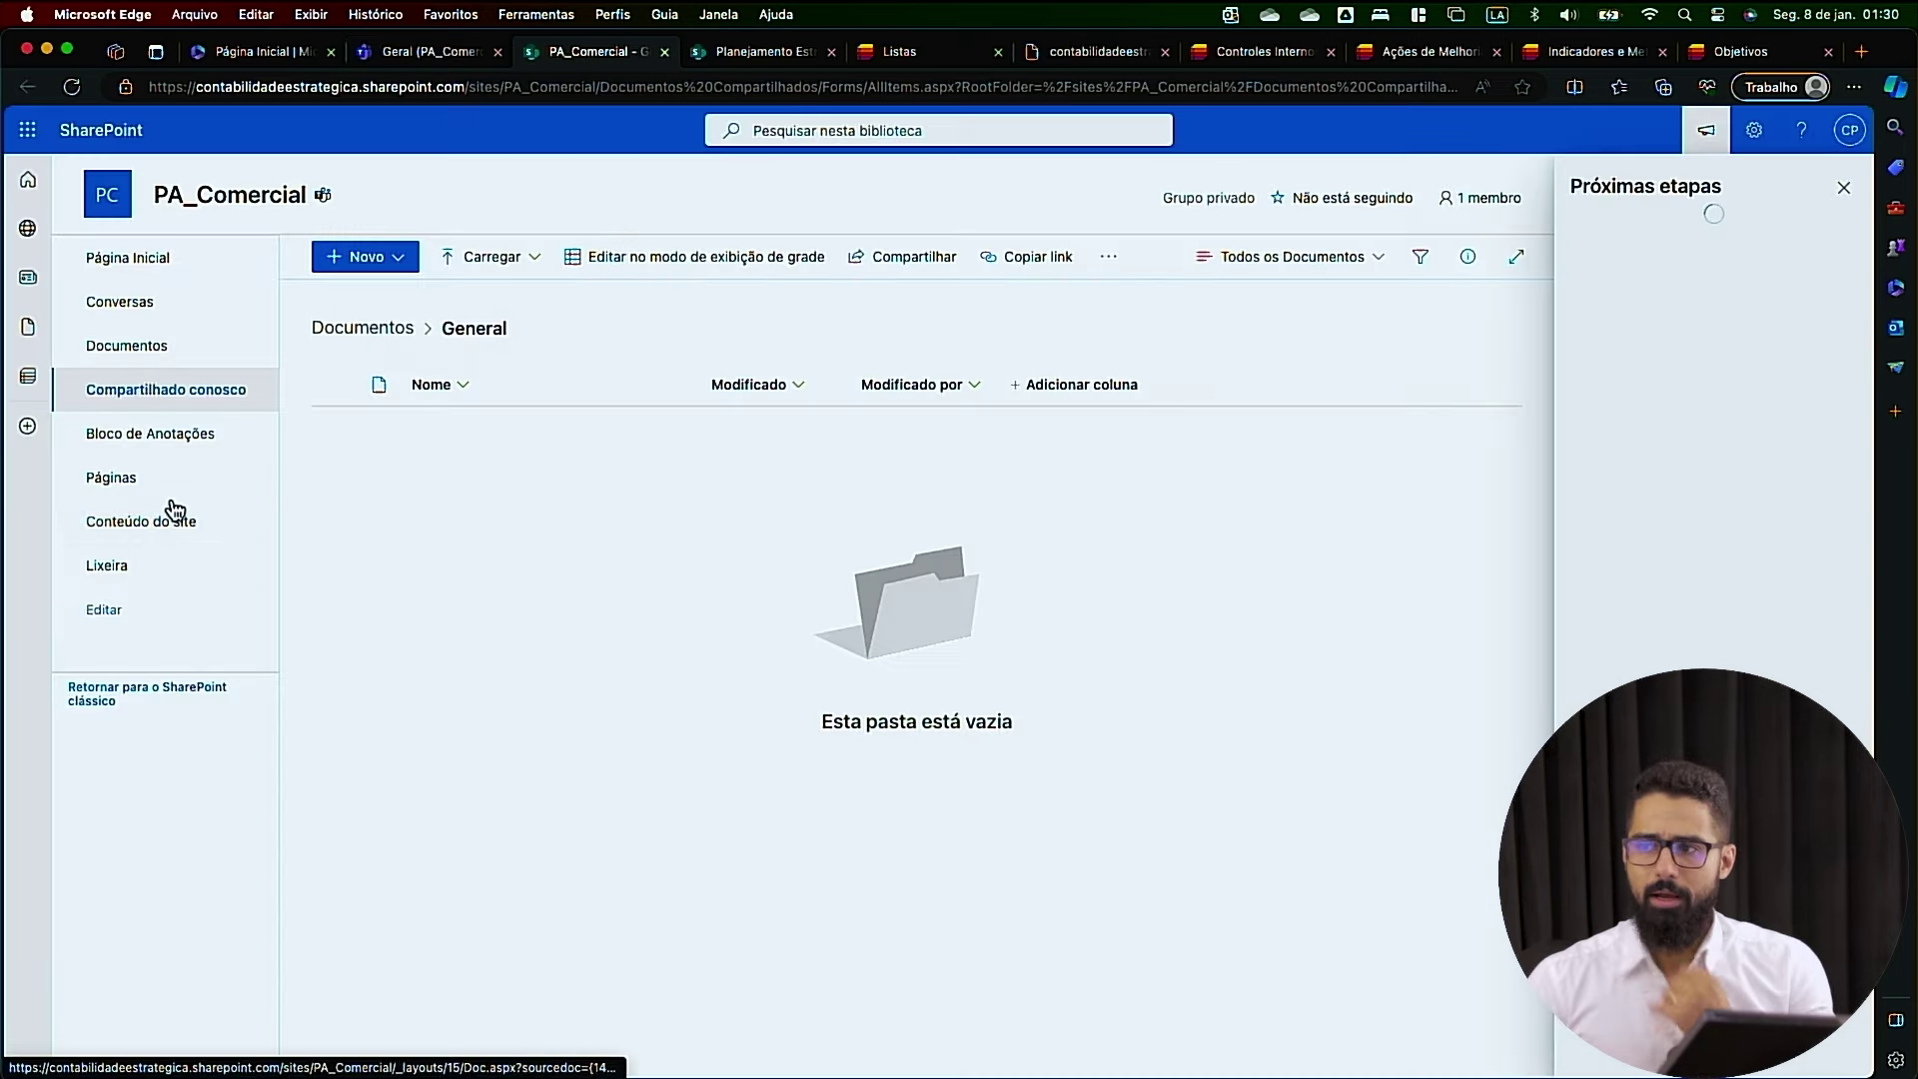
{"action": "left_click", "coordinate": [160, 256]}
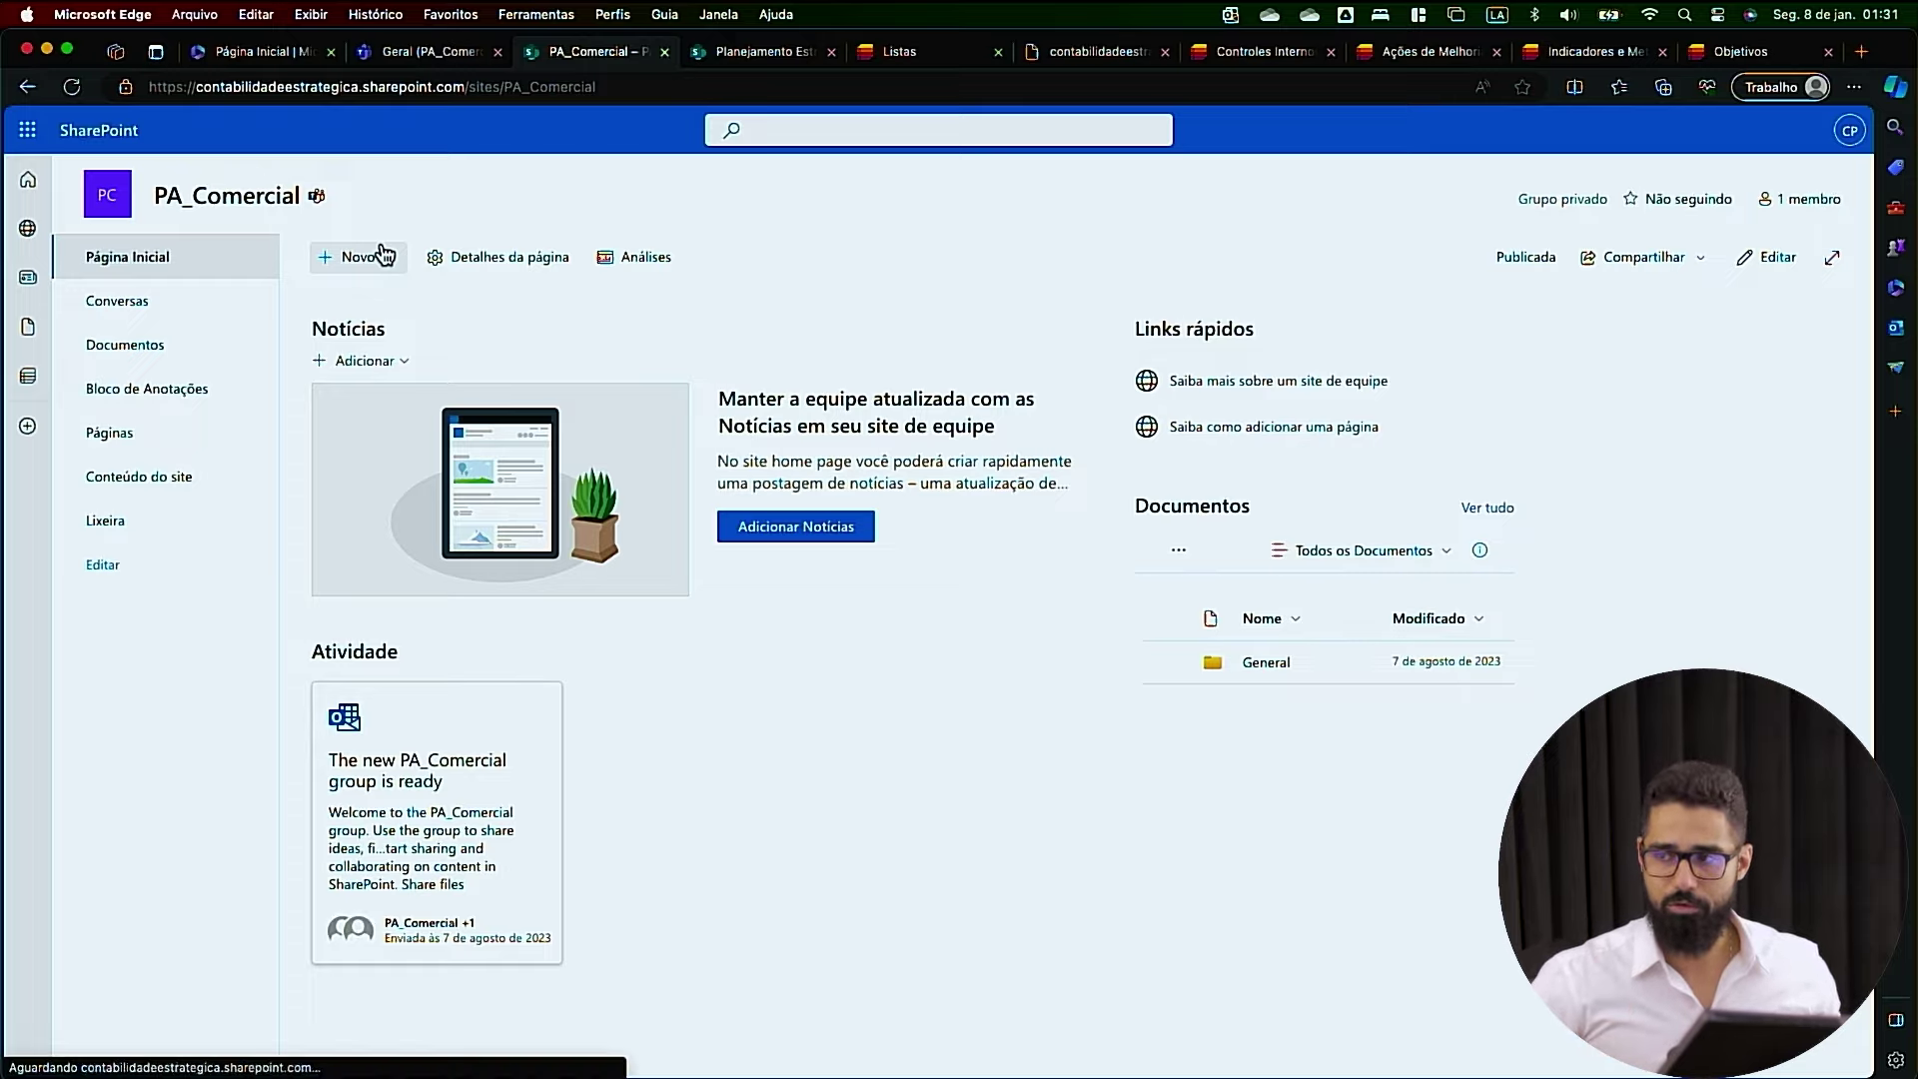
Create a blank list named "Veículos" on the PA_Comercial site, shown in the site navigation
{"action": "left_click", "coordinate": [377, 256]}
{"action": "left_click", "coordinate": [400, 304]}
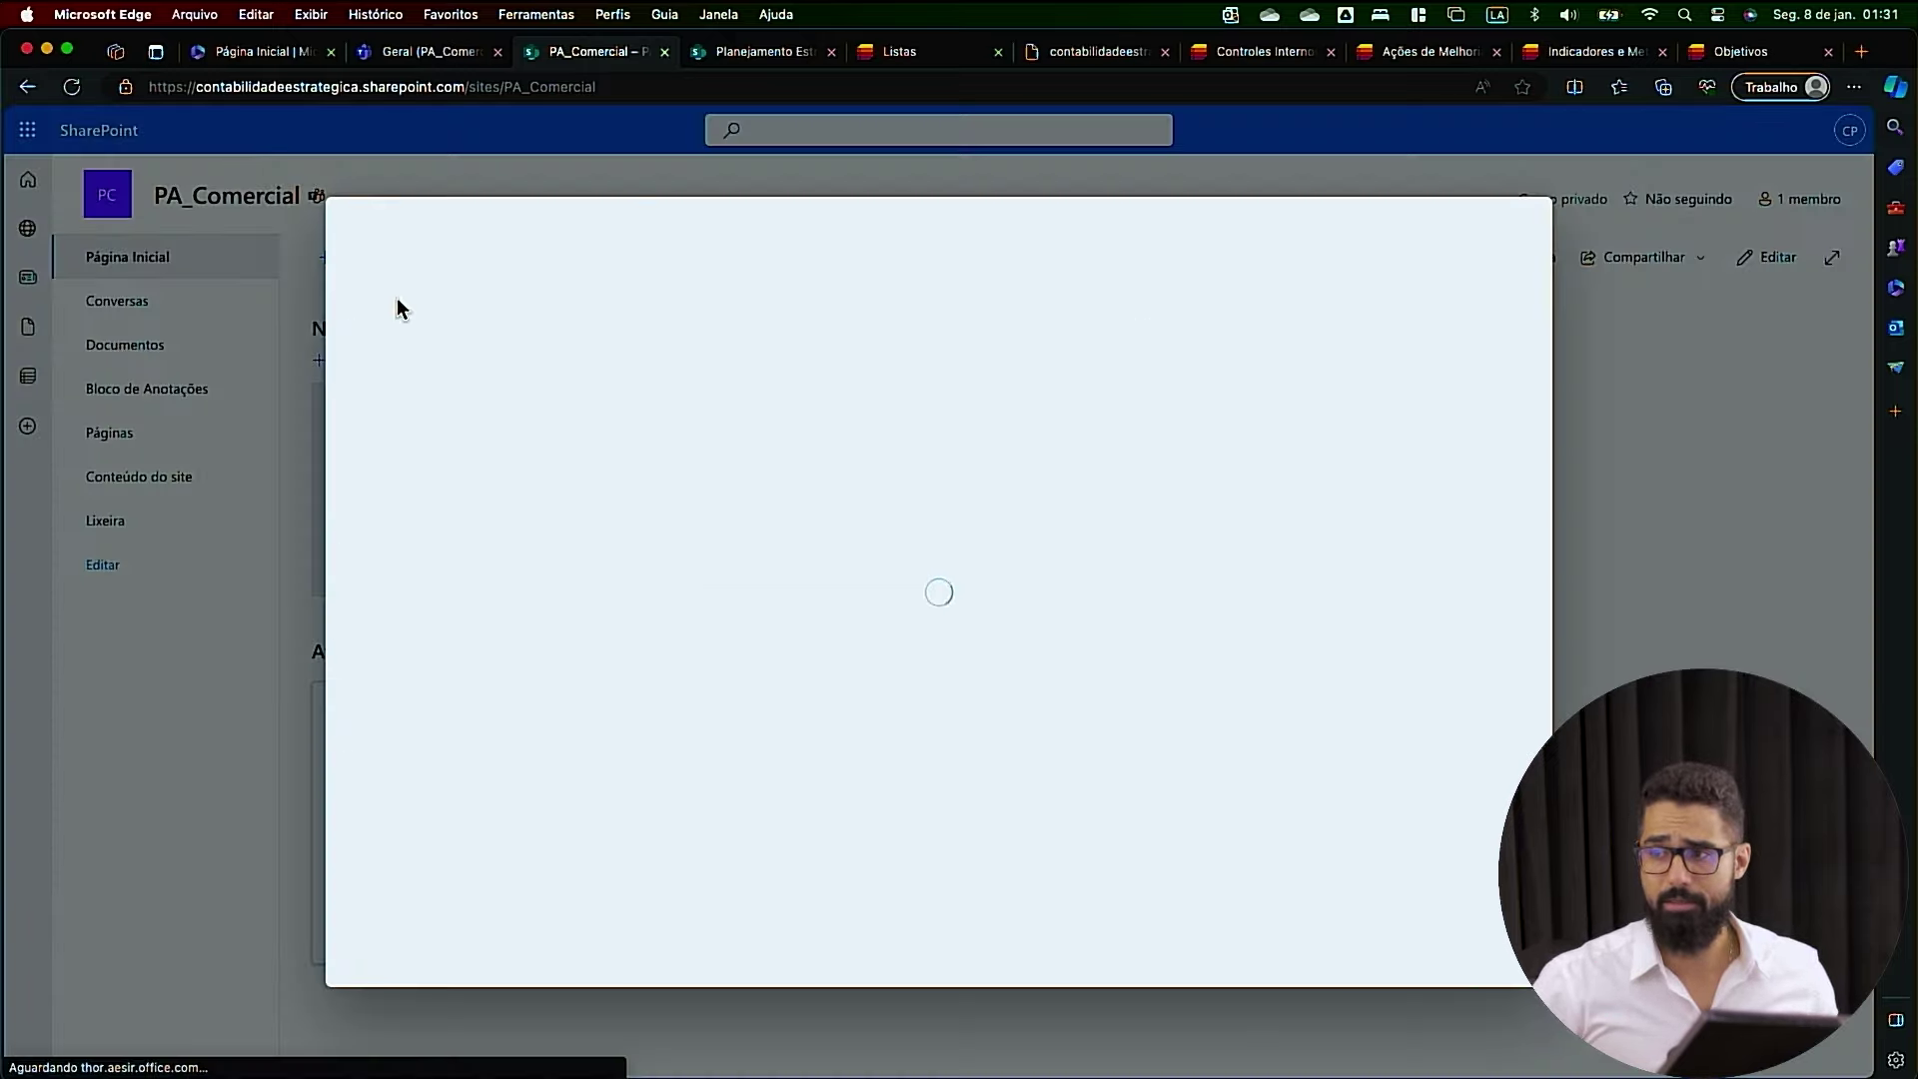
{"action": "left_click", "coordinate": [419, 333]}
{"action": "type", "text": "Veículos"}
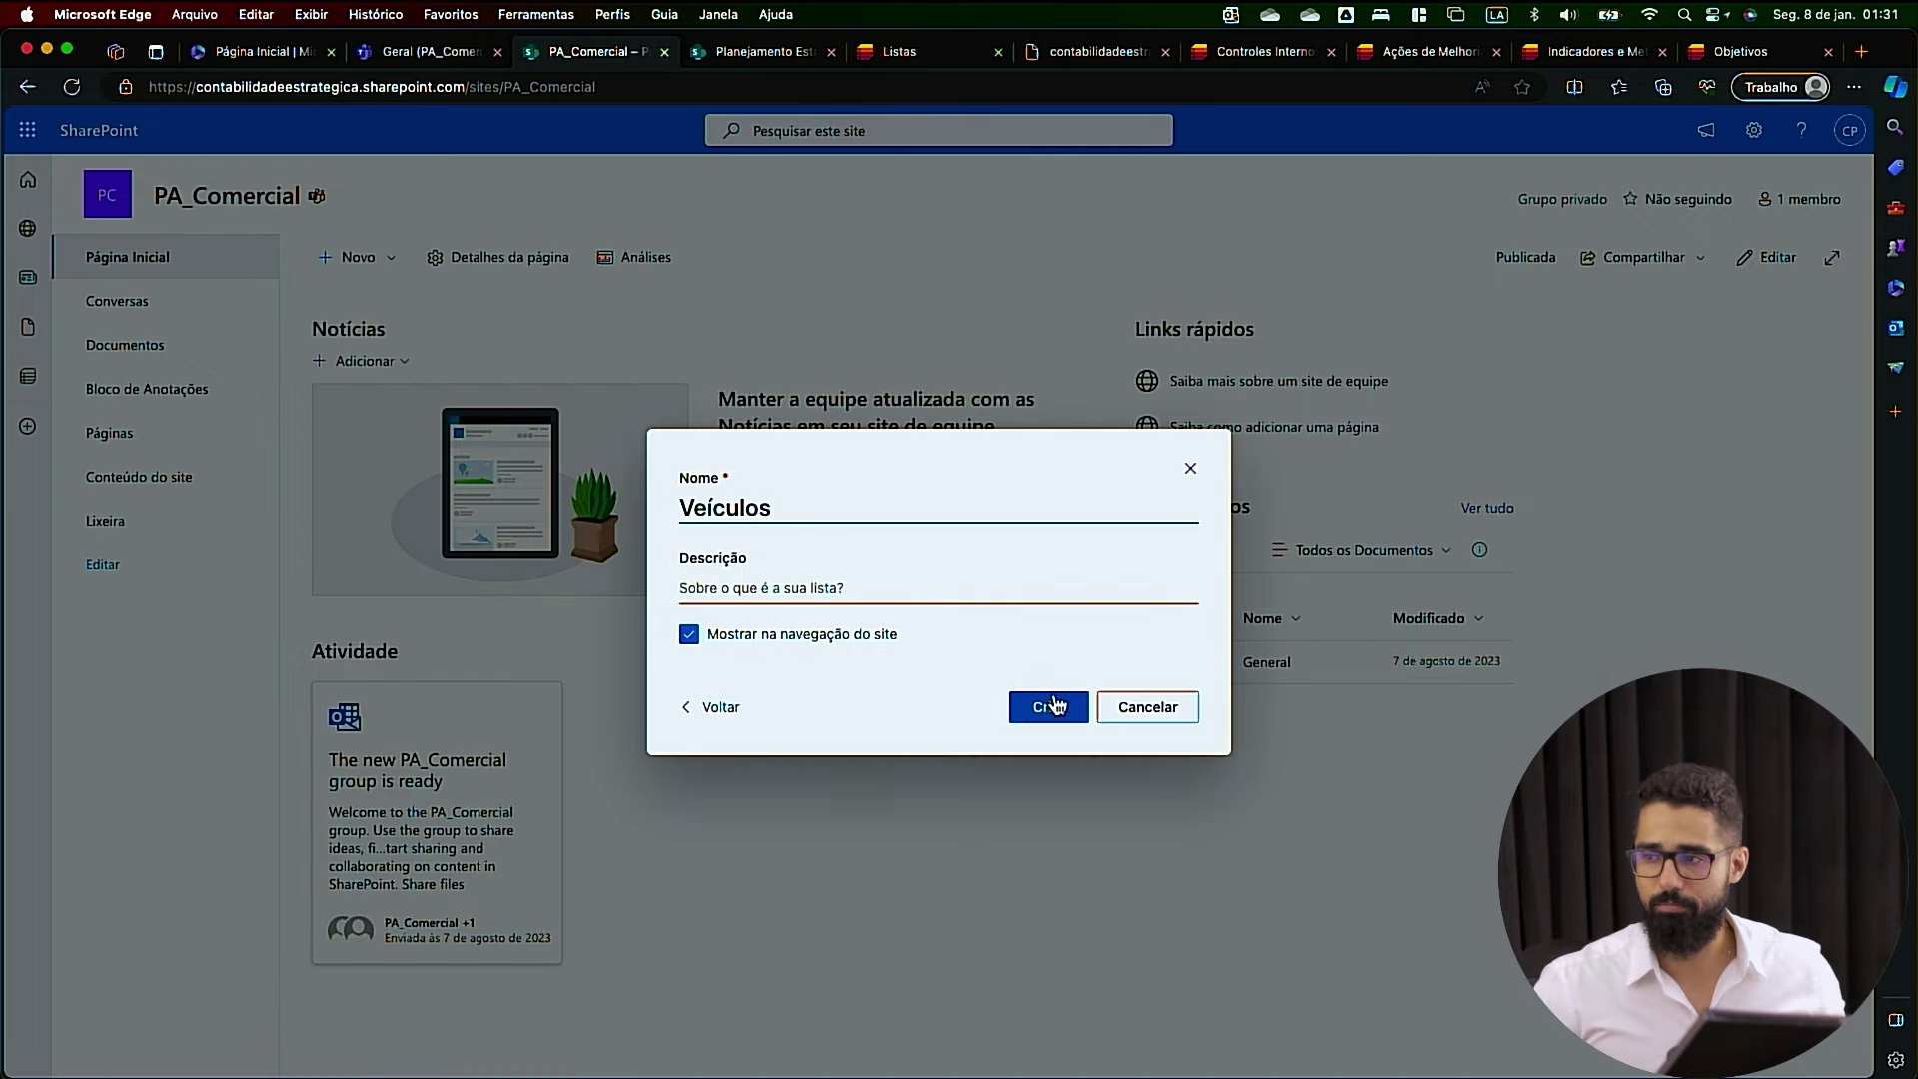
{"action": "left_click", "coordinate": [1049, 707]}
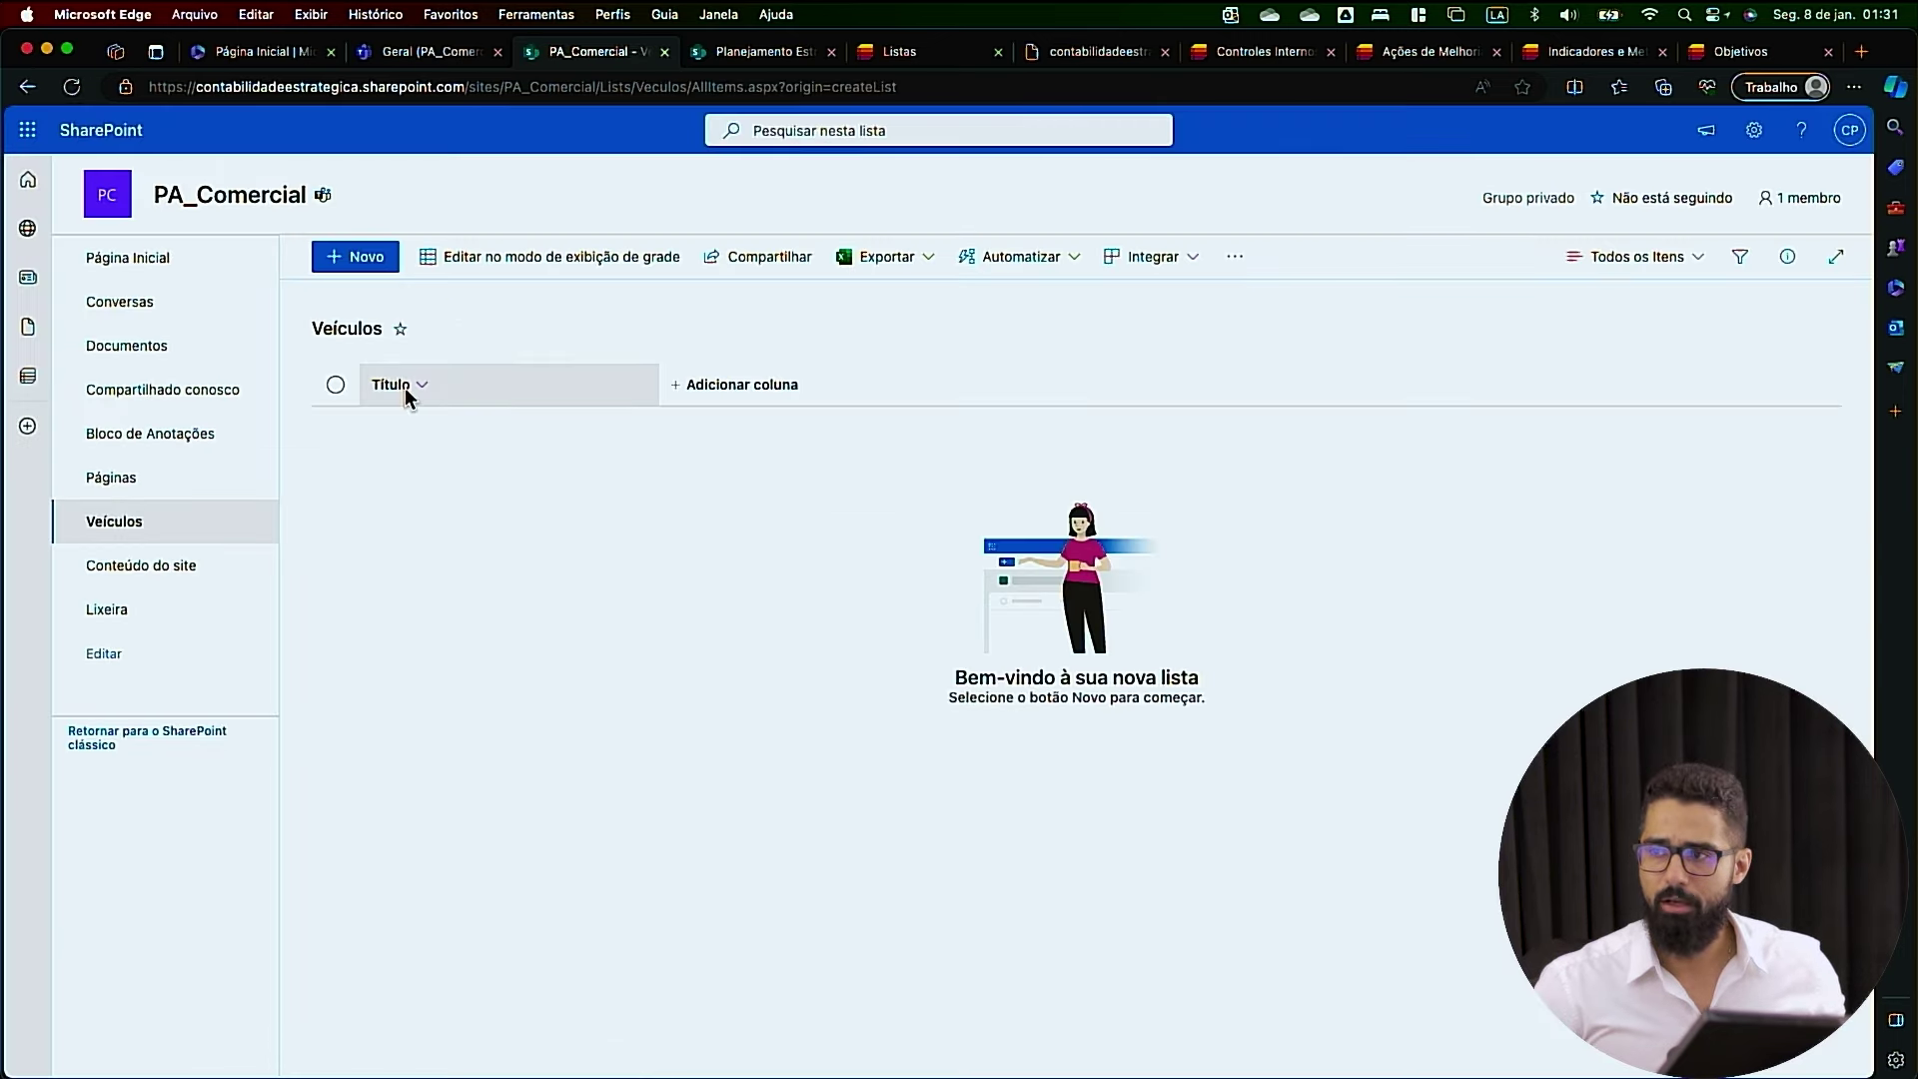
Rename the Título column of the Veículos list to "Placa"
{"action": "left_click", "coordinate": [402, 387]}
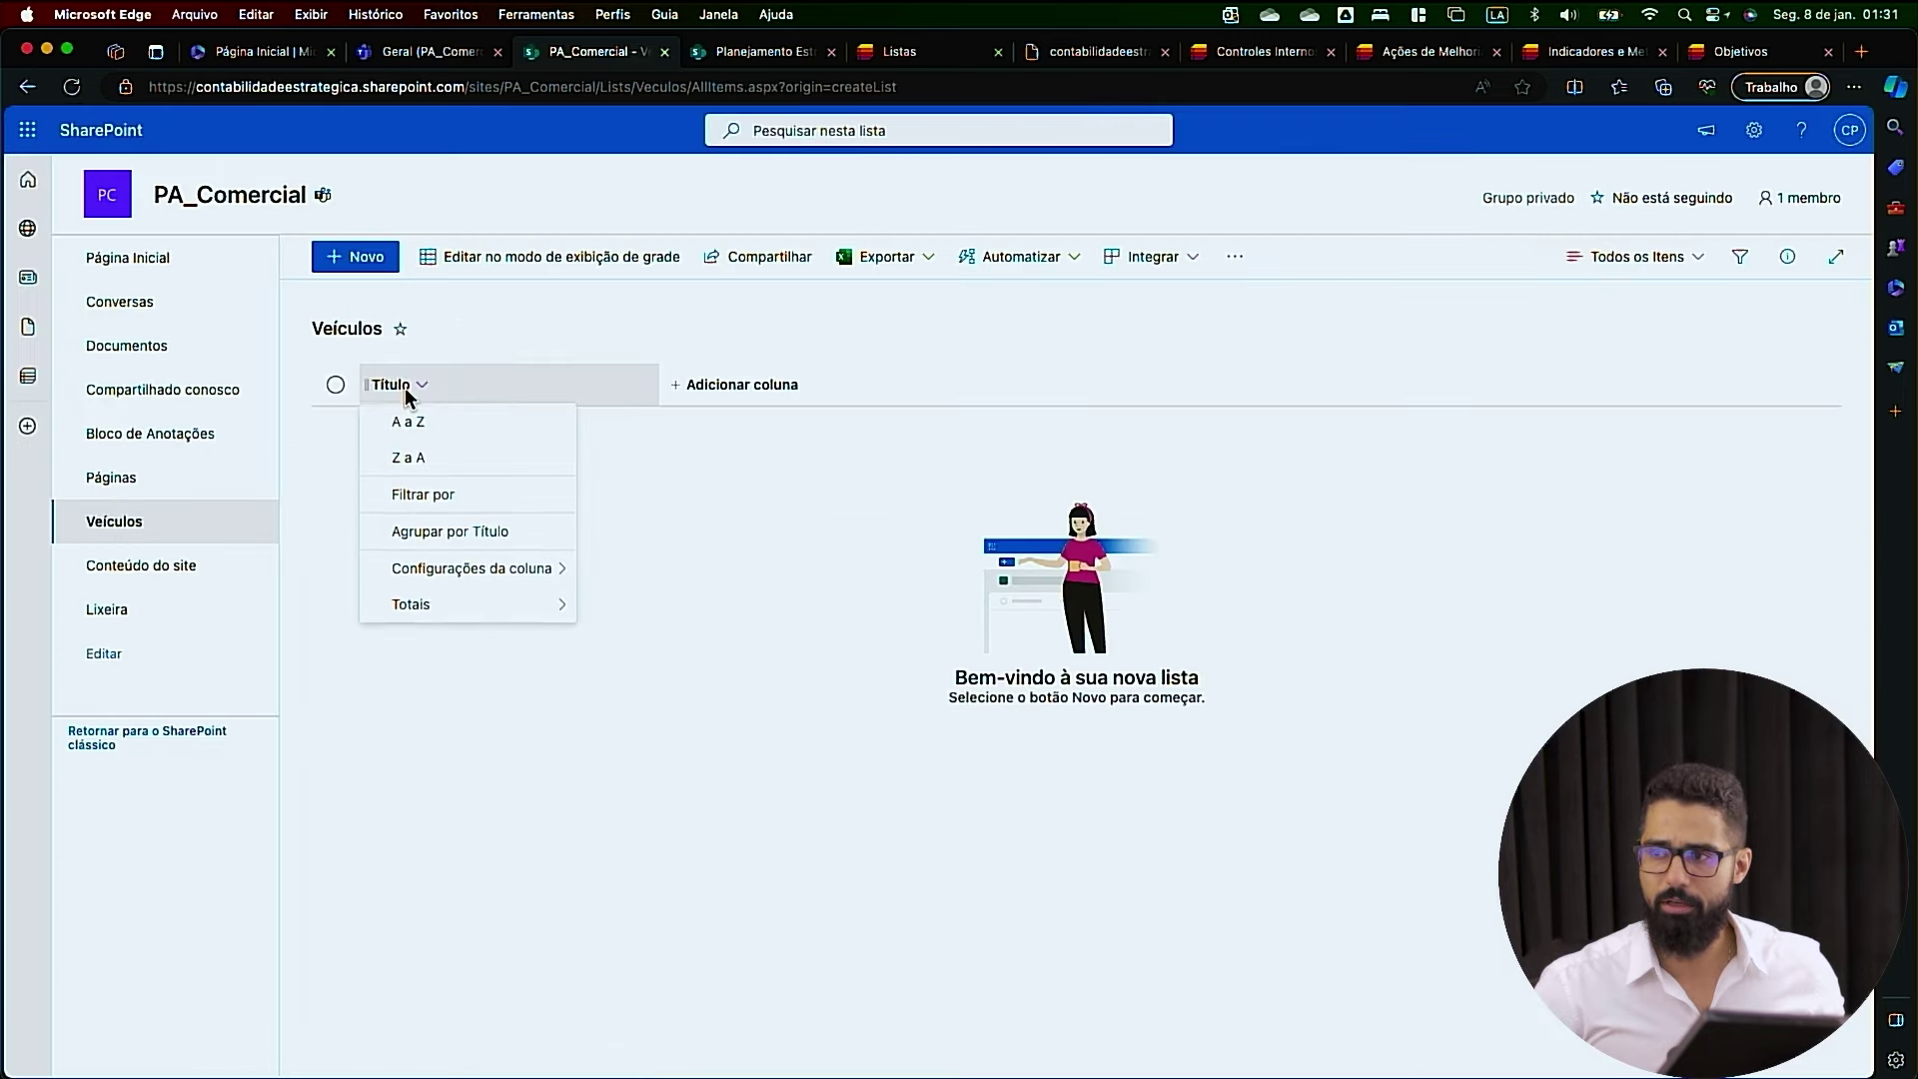
{"action": "mouse_move", "coordinate": [485, 584]}
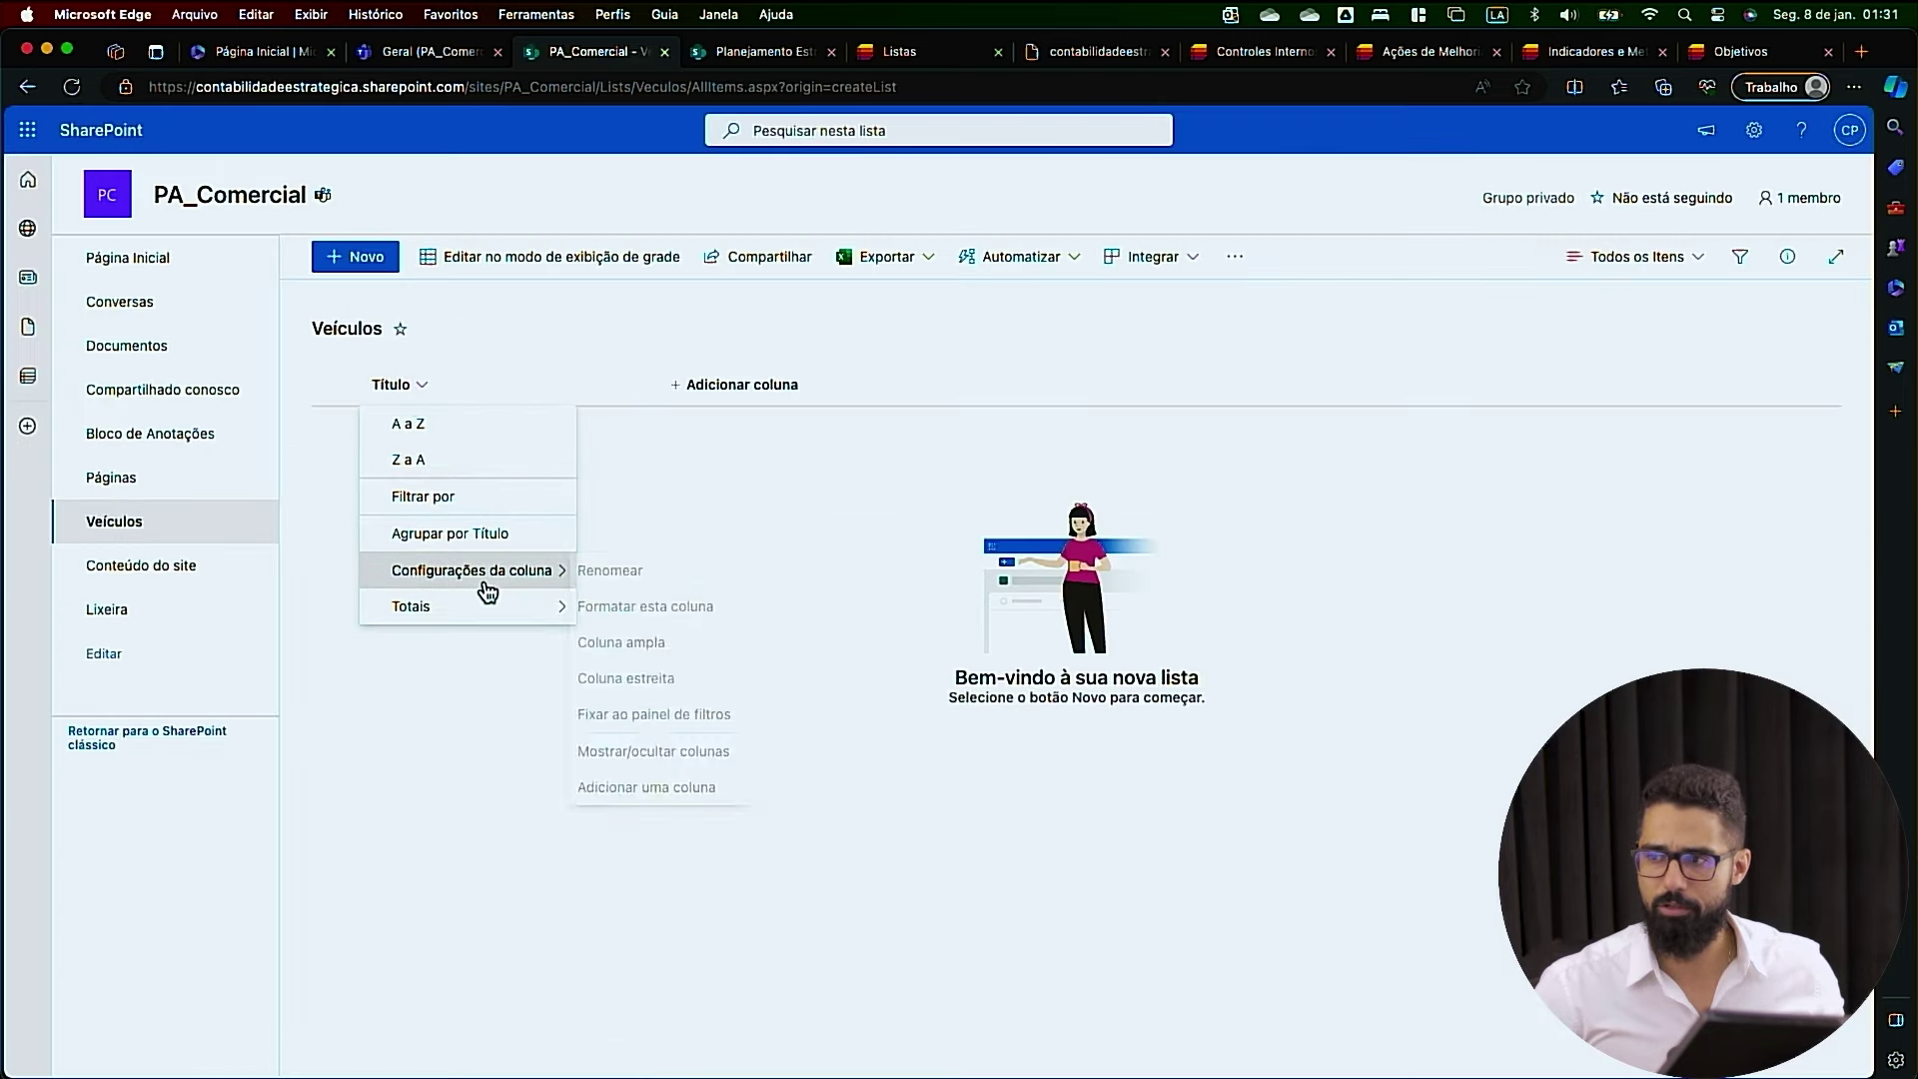
{"action": "left_click", "coordinate": [616, 571]}
{"action": "key", "text": "BackSpace"}
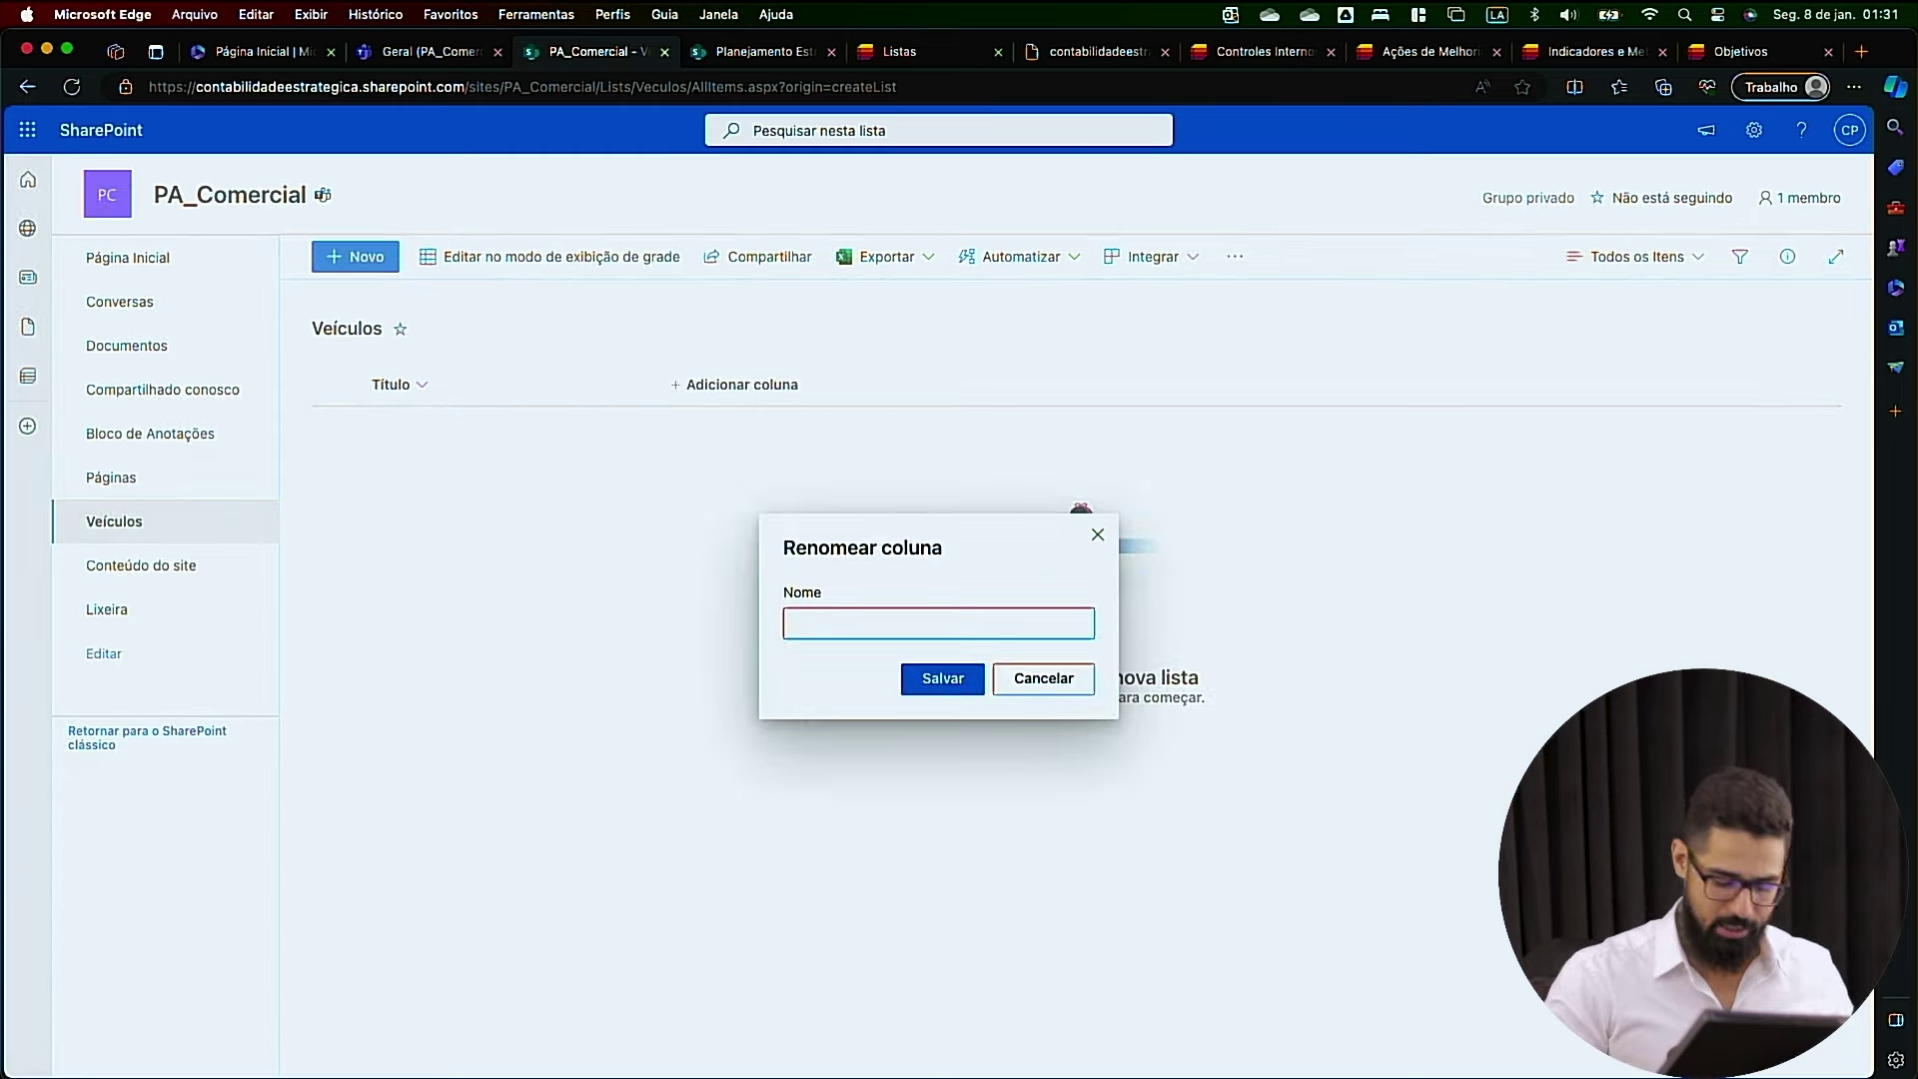
{"action": "left_click", "coordinate": [904, 680]}
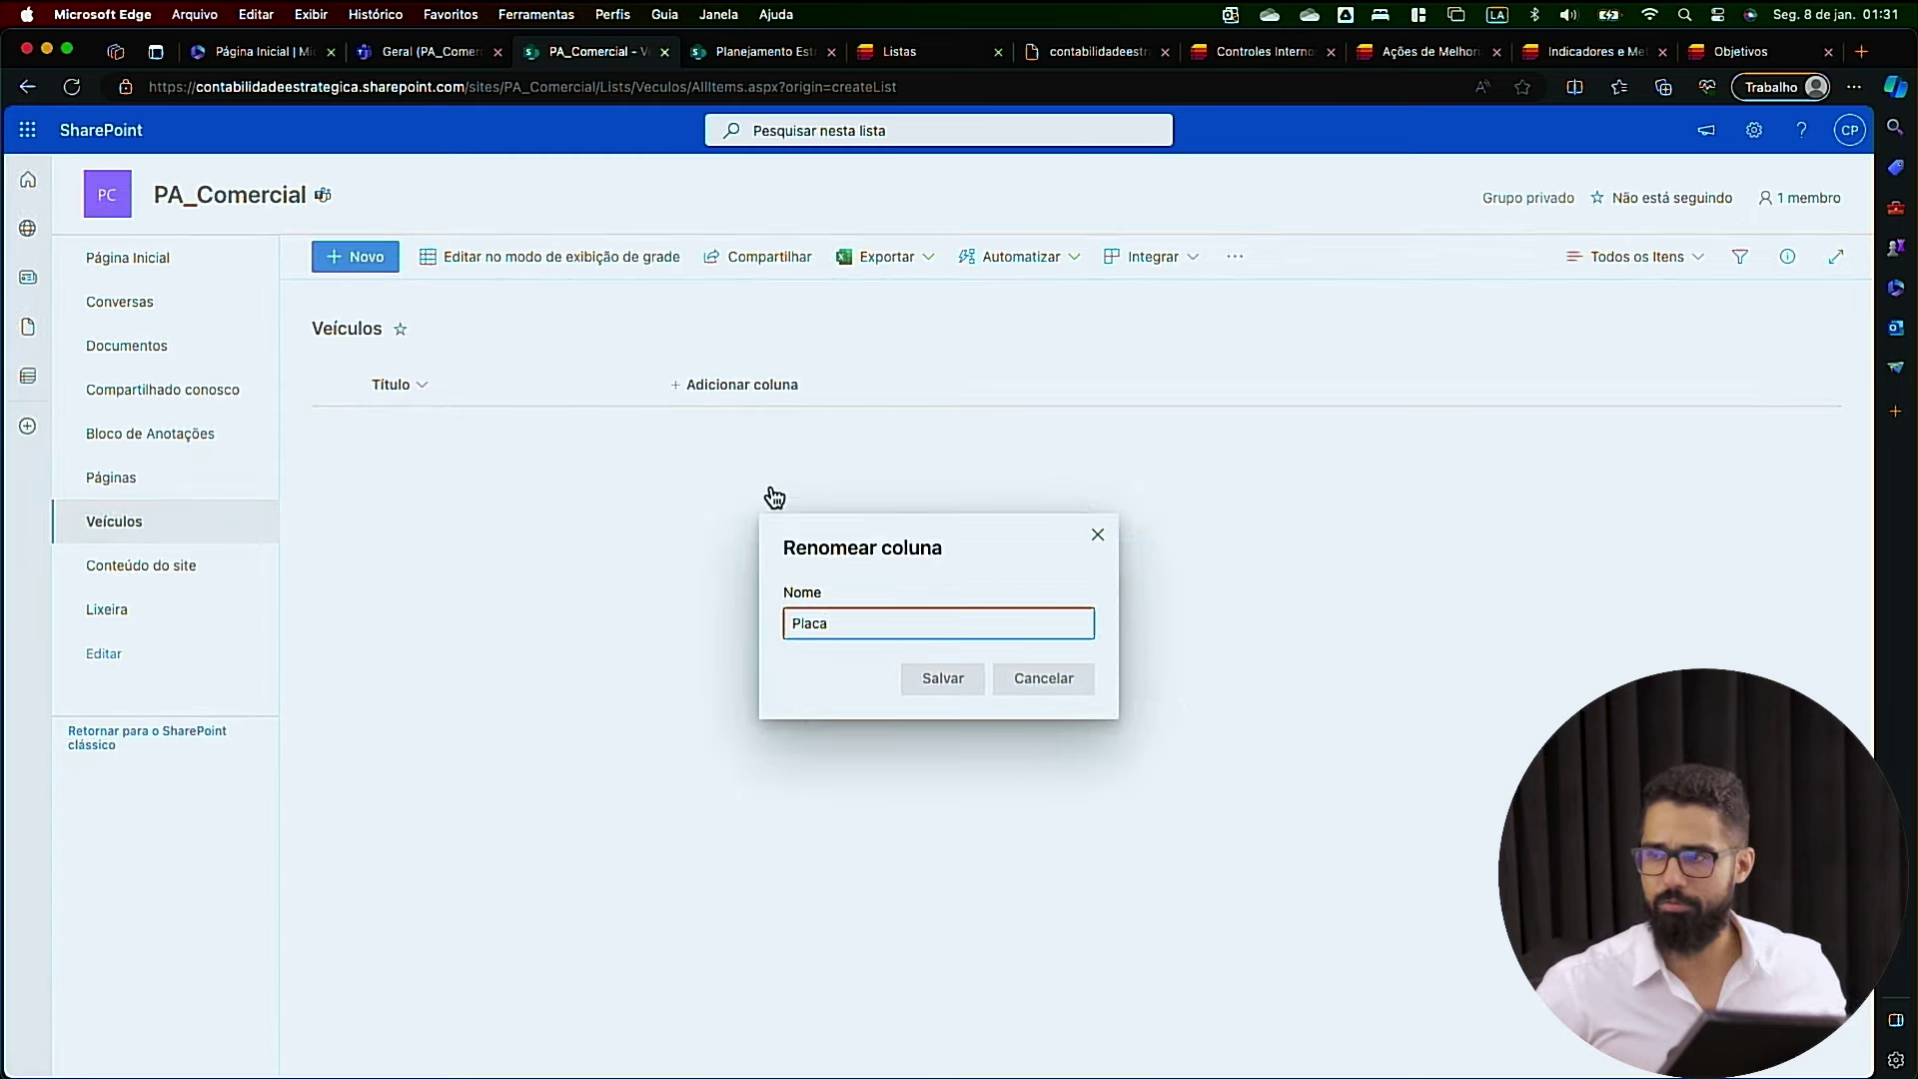
Add a single-line text column named "Nome" to the Veículos list
{"action": "left_click", "coordinate": [728, 398]}
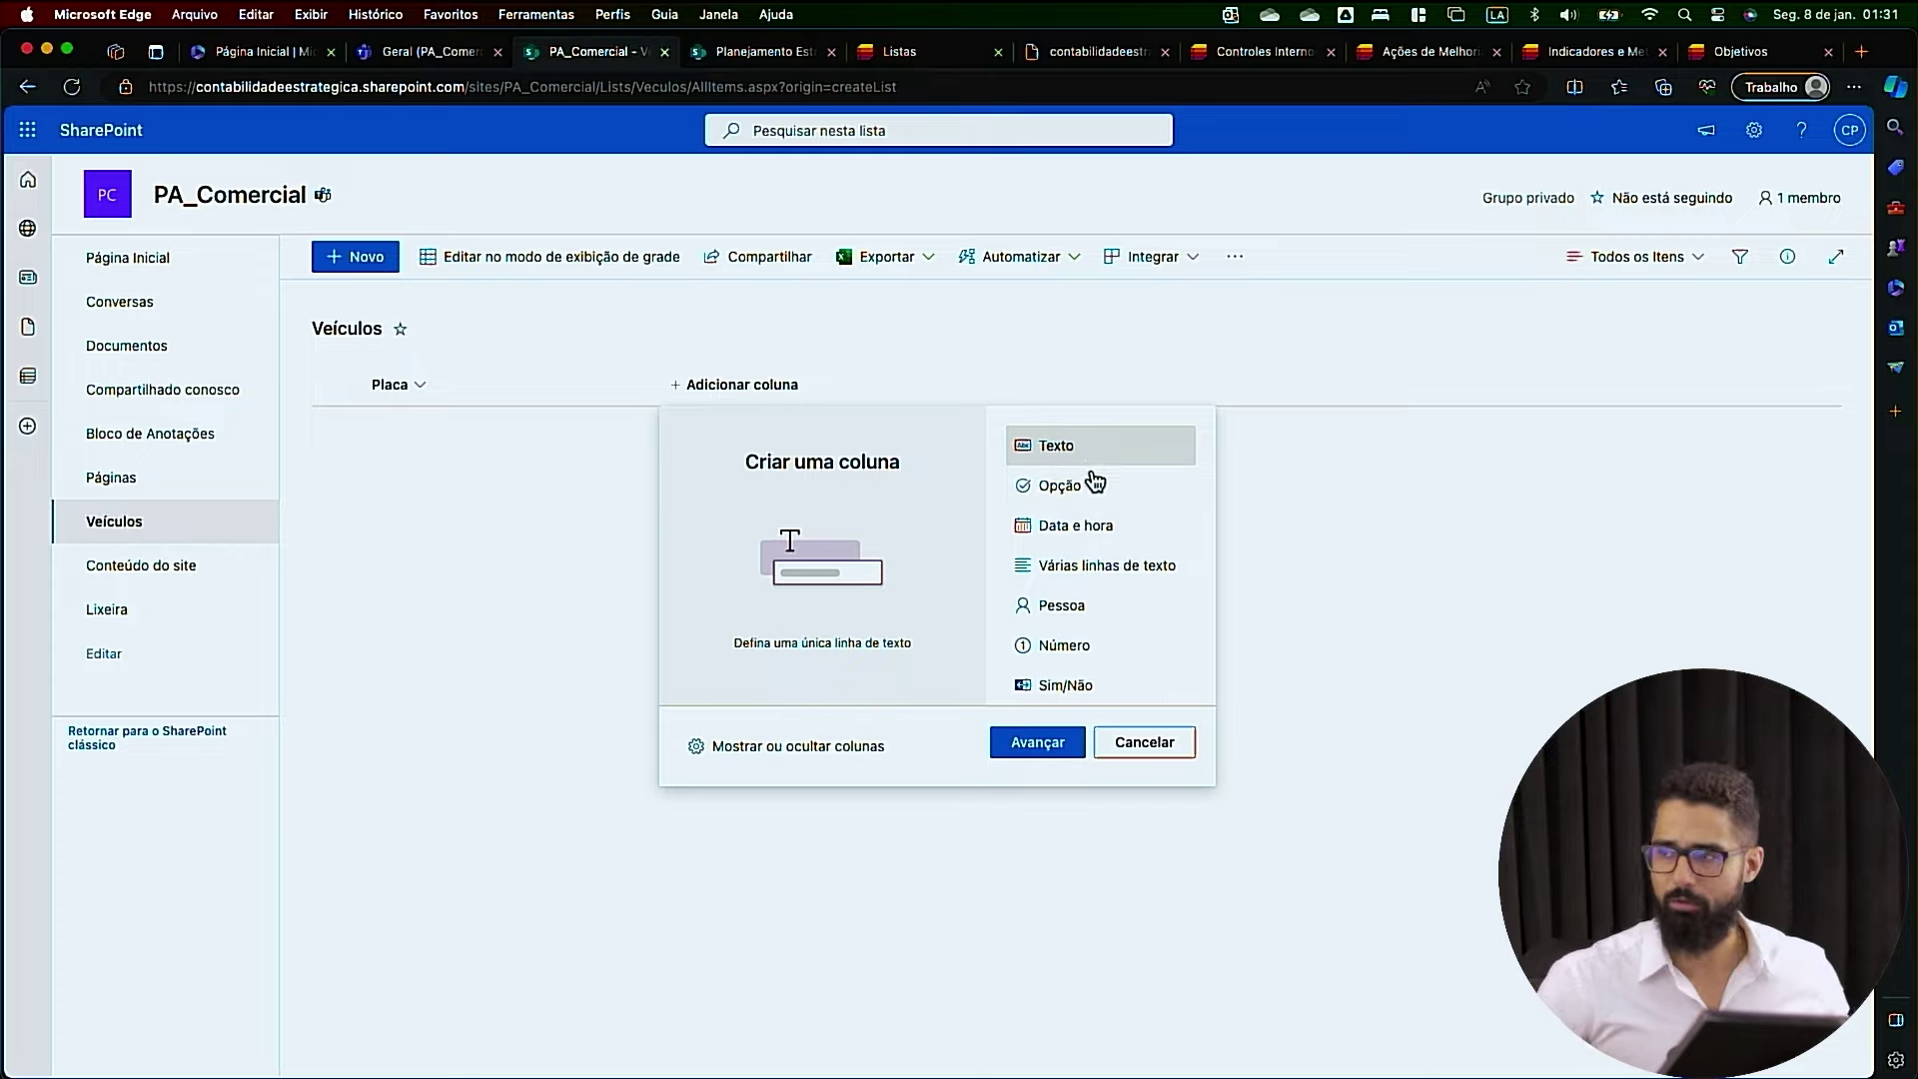
{"action": "left_click", "coordinate": [1040, 737]}
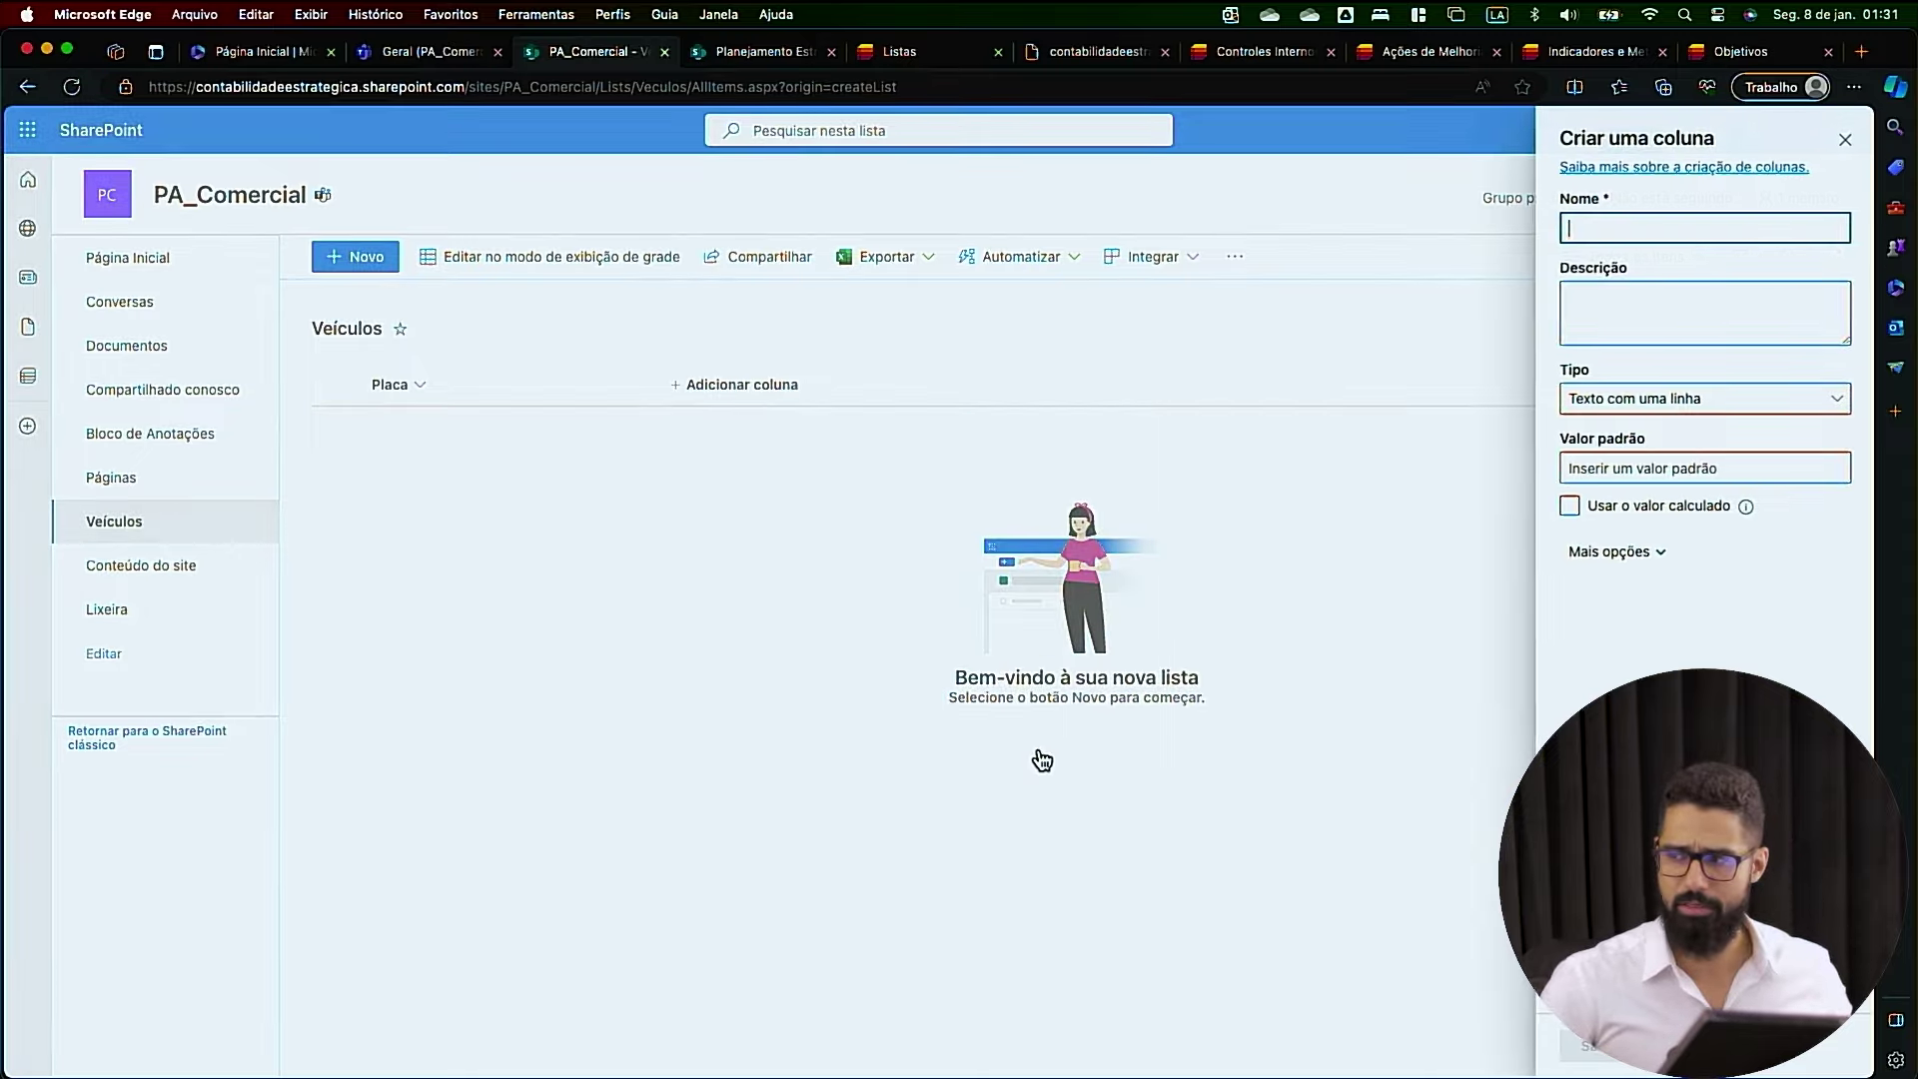
{"action": "key", "text": "Return"}
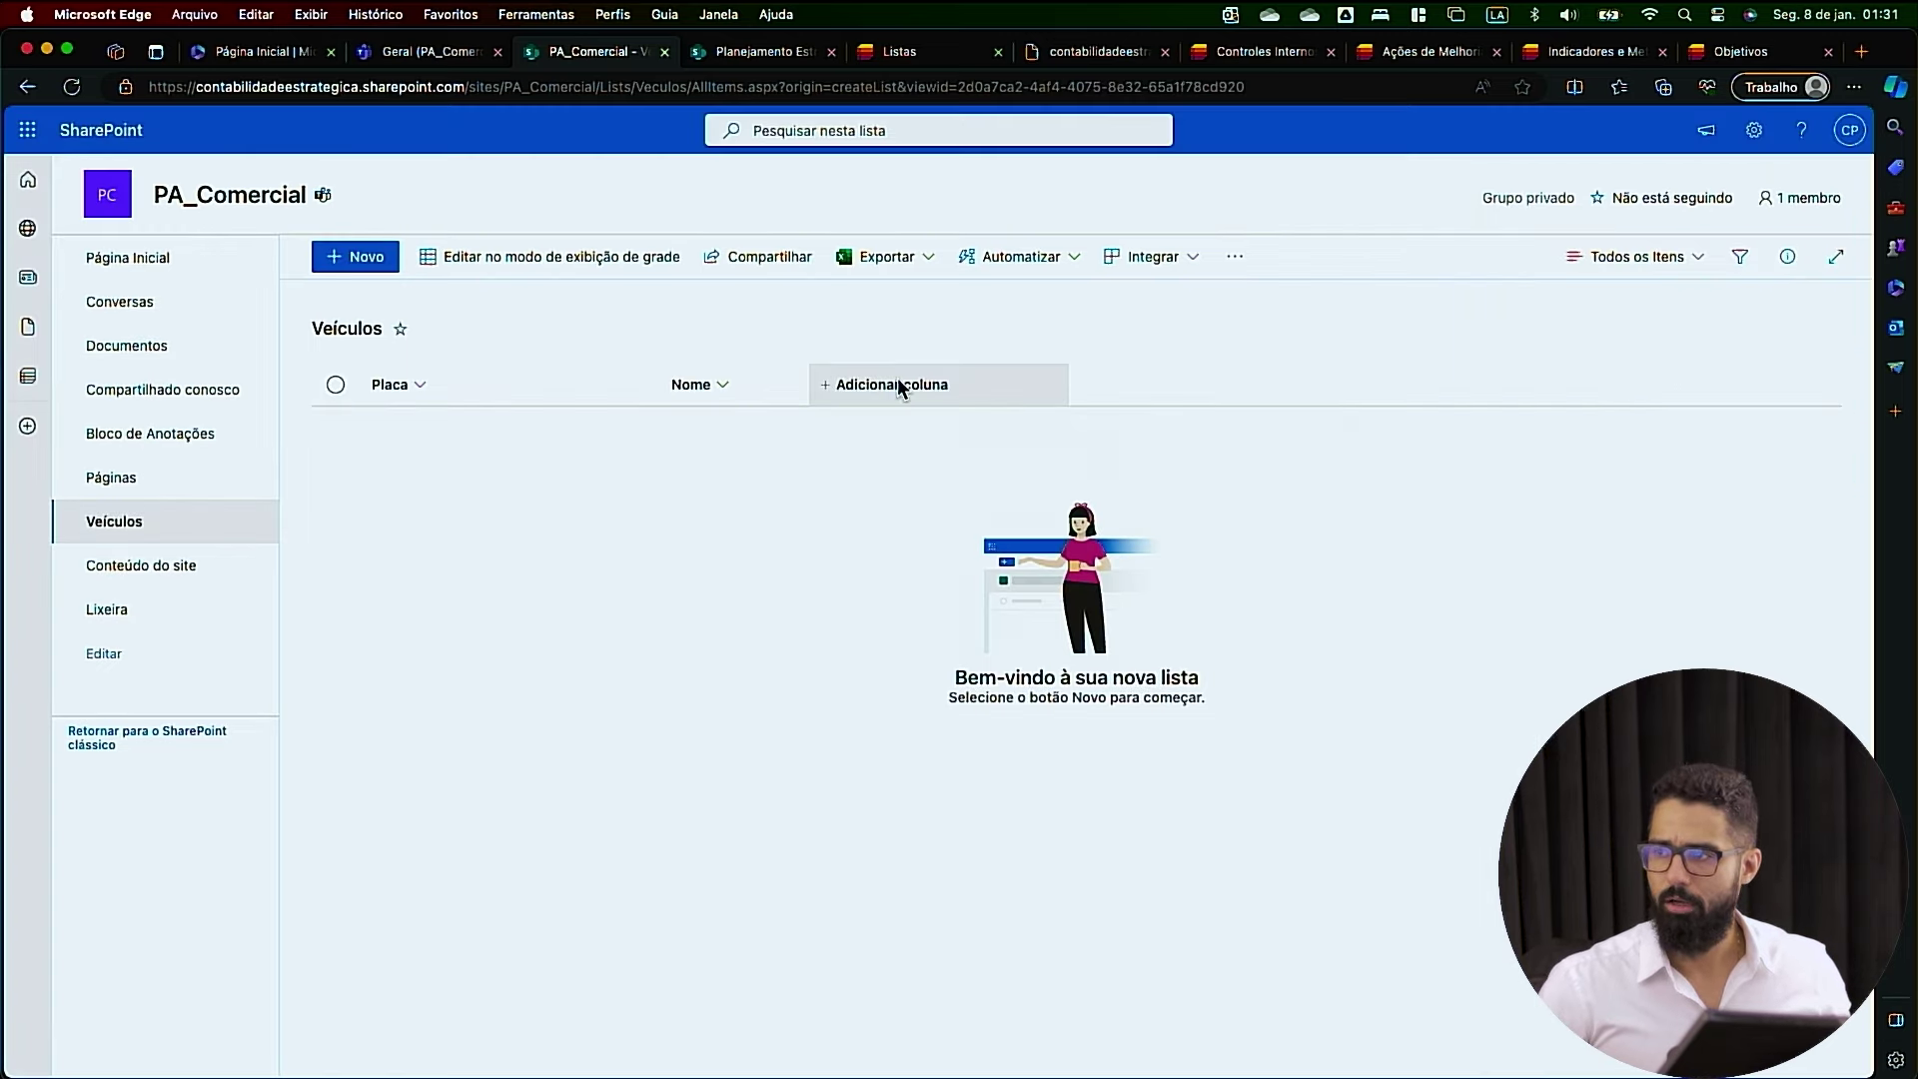
Add a choice column named "Marca" to the Veículos list with the options FIAT, VW and FORD
{"action": "left_click", "coordinate": [894, 387]}
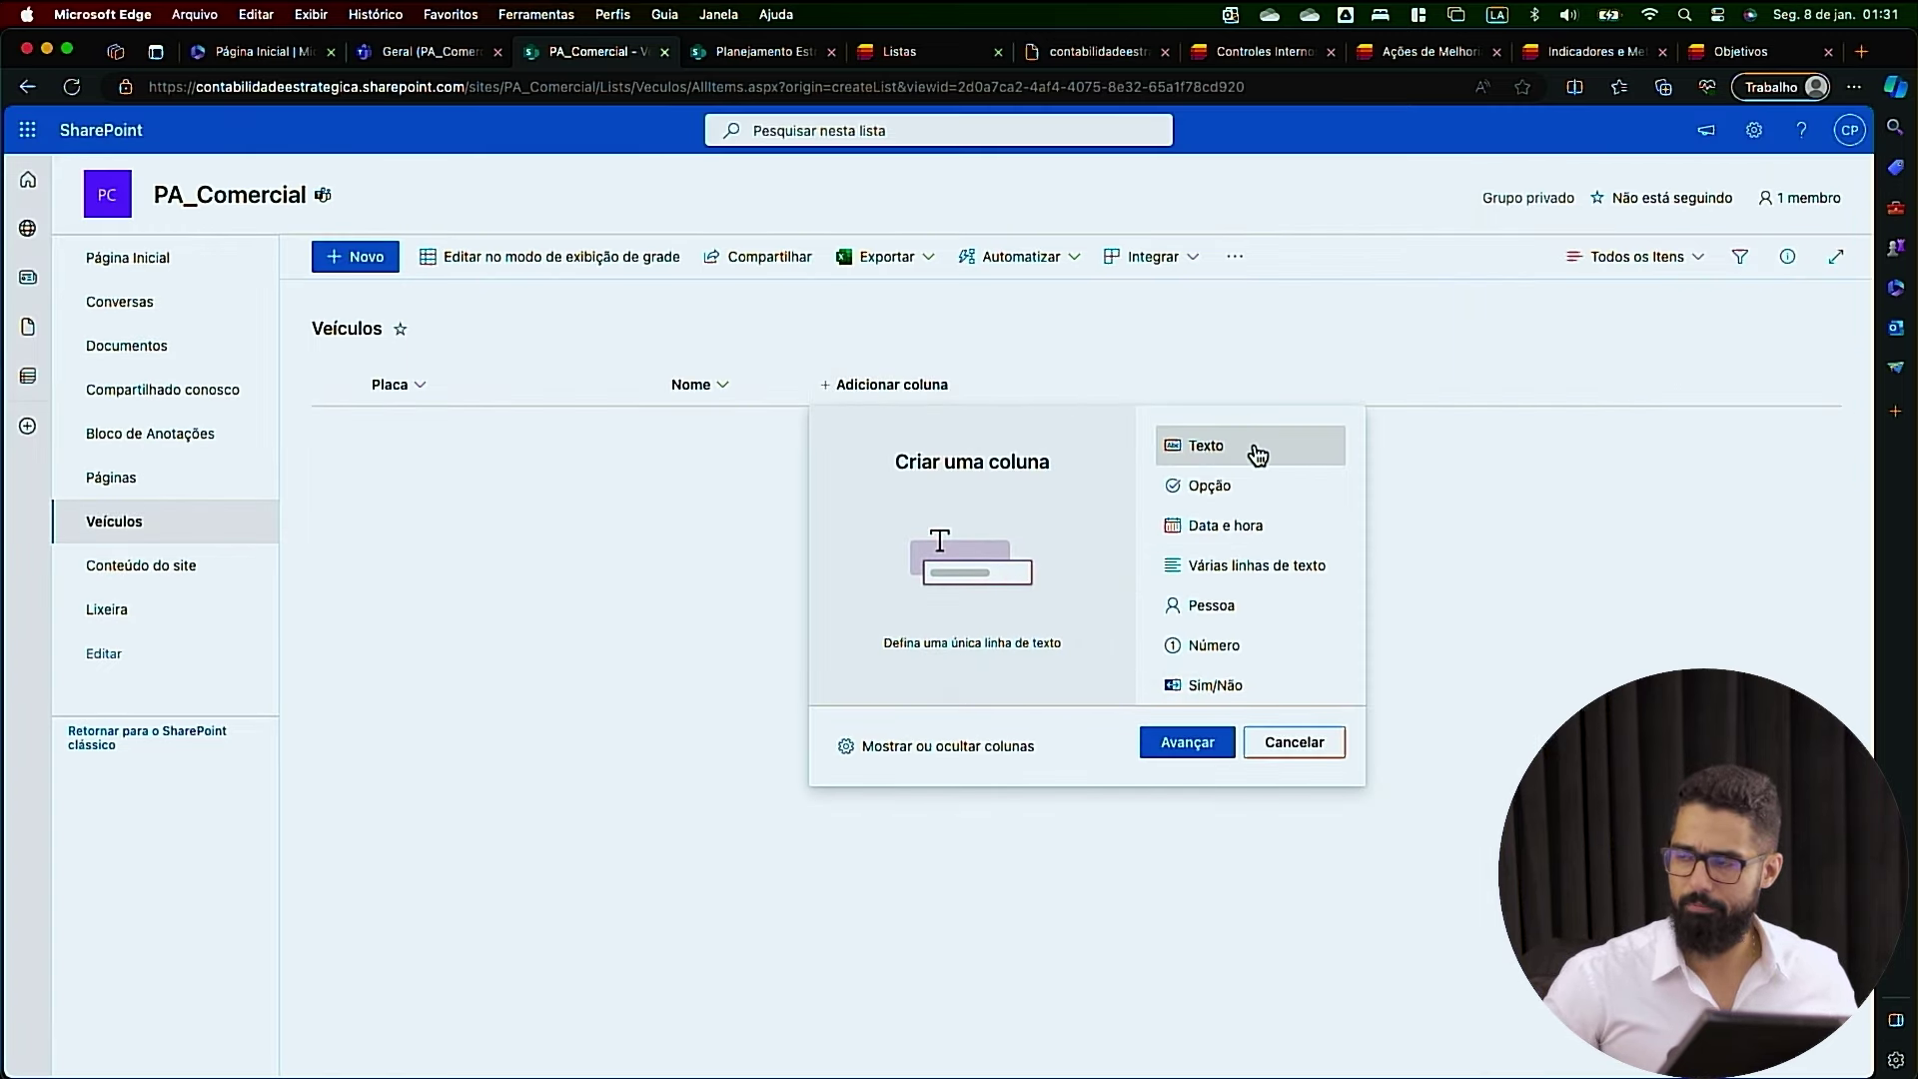
{"action": "left_click", "coordinate": [1248, 489]}
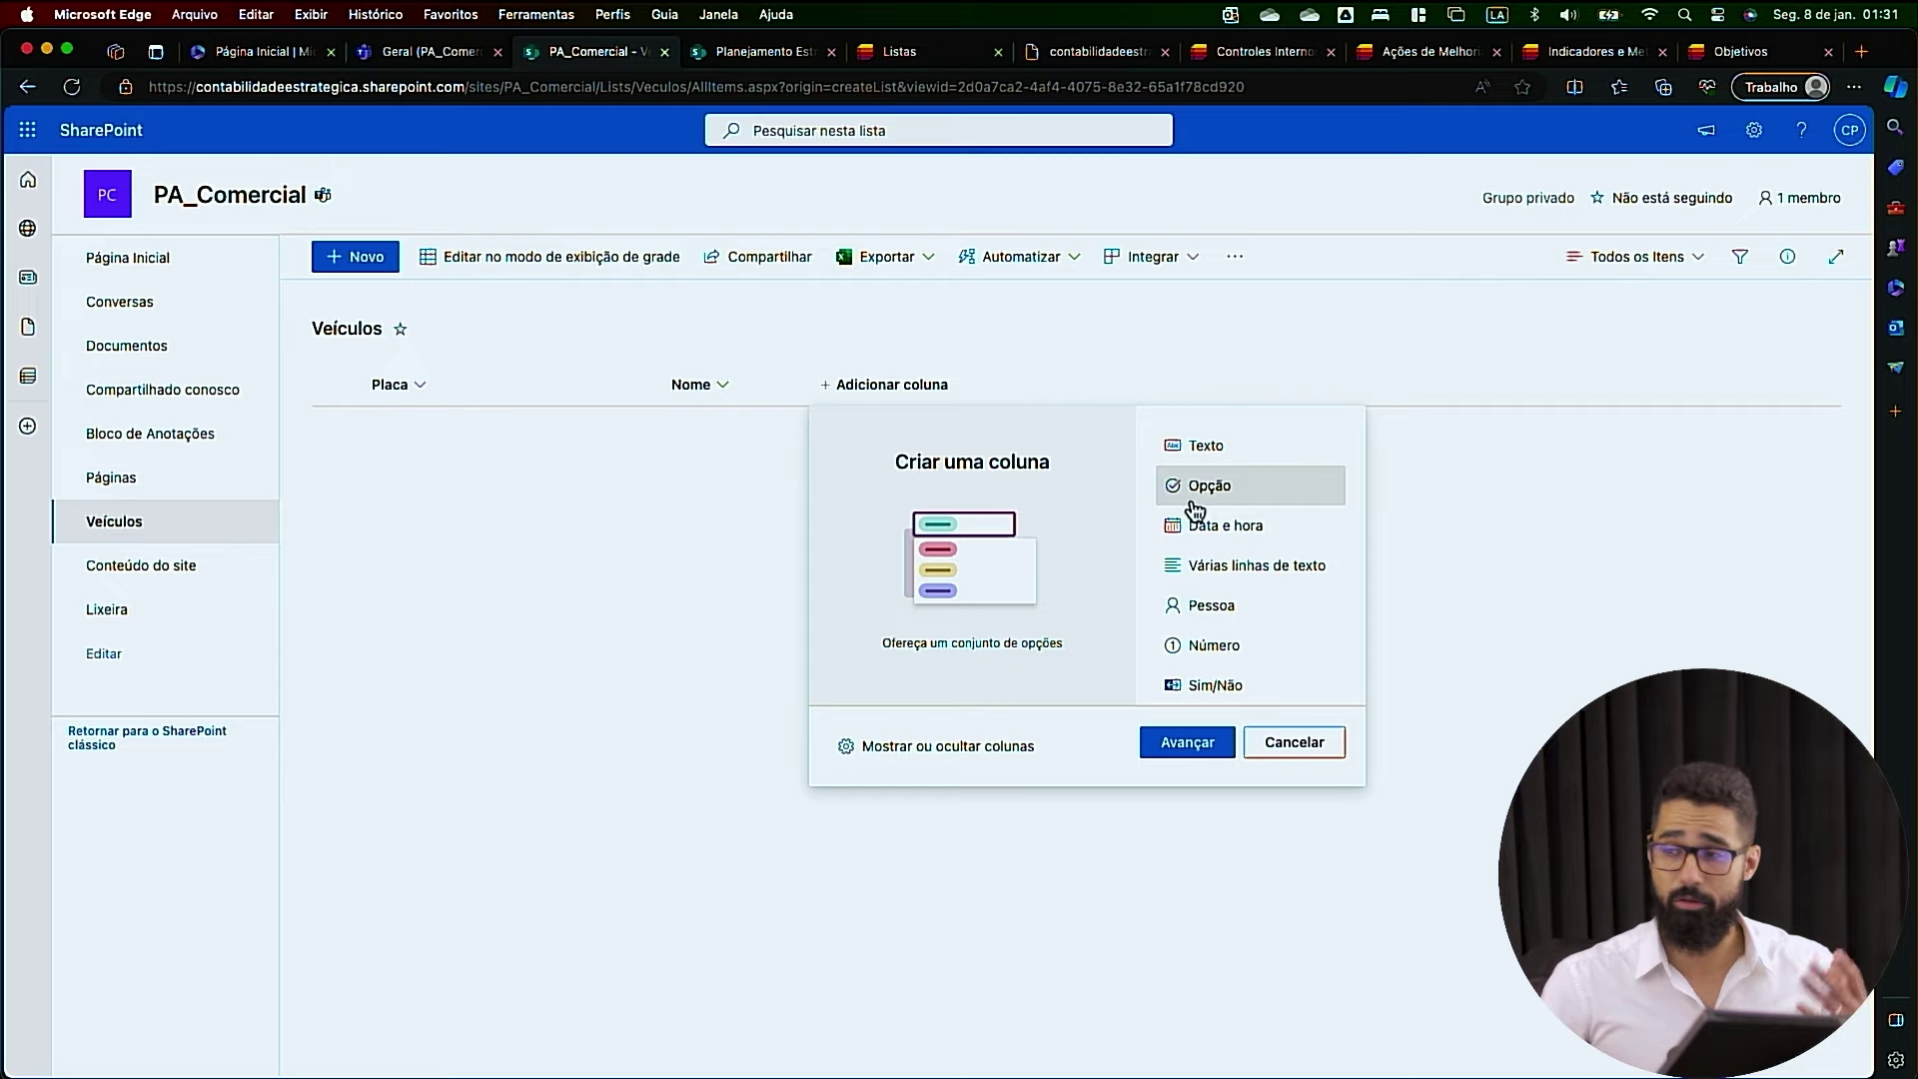
{"action": "left_click", "coordinate": [1195, 755]}
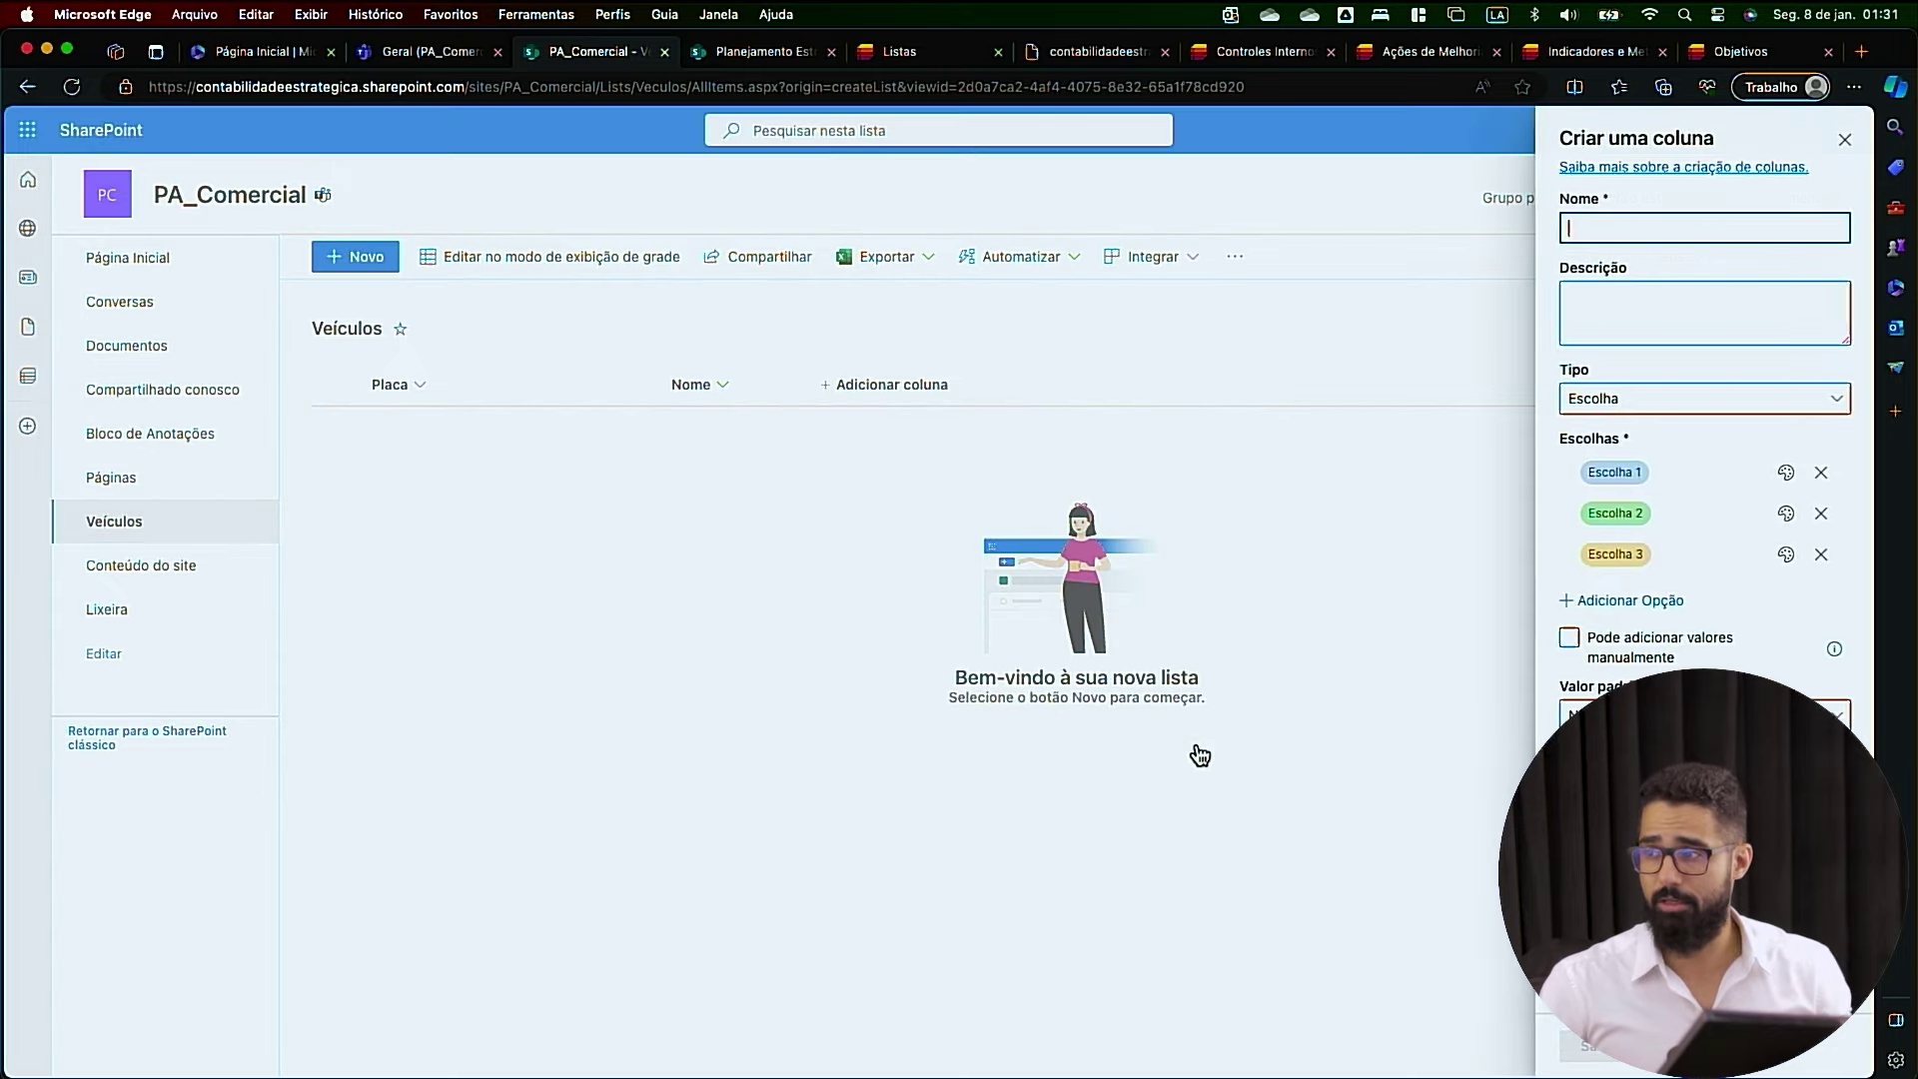
{"action": "left_click", "coordinate": [1611, 473]}
{"action": "type", "text": "FIAT"}
{"action": "key", "text": "Return"}
{"action": "type", "text": "VW"}
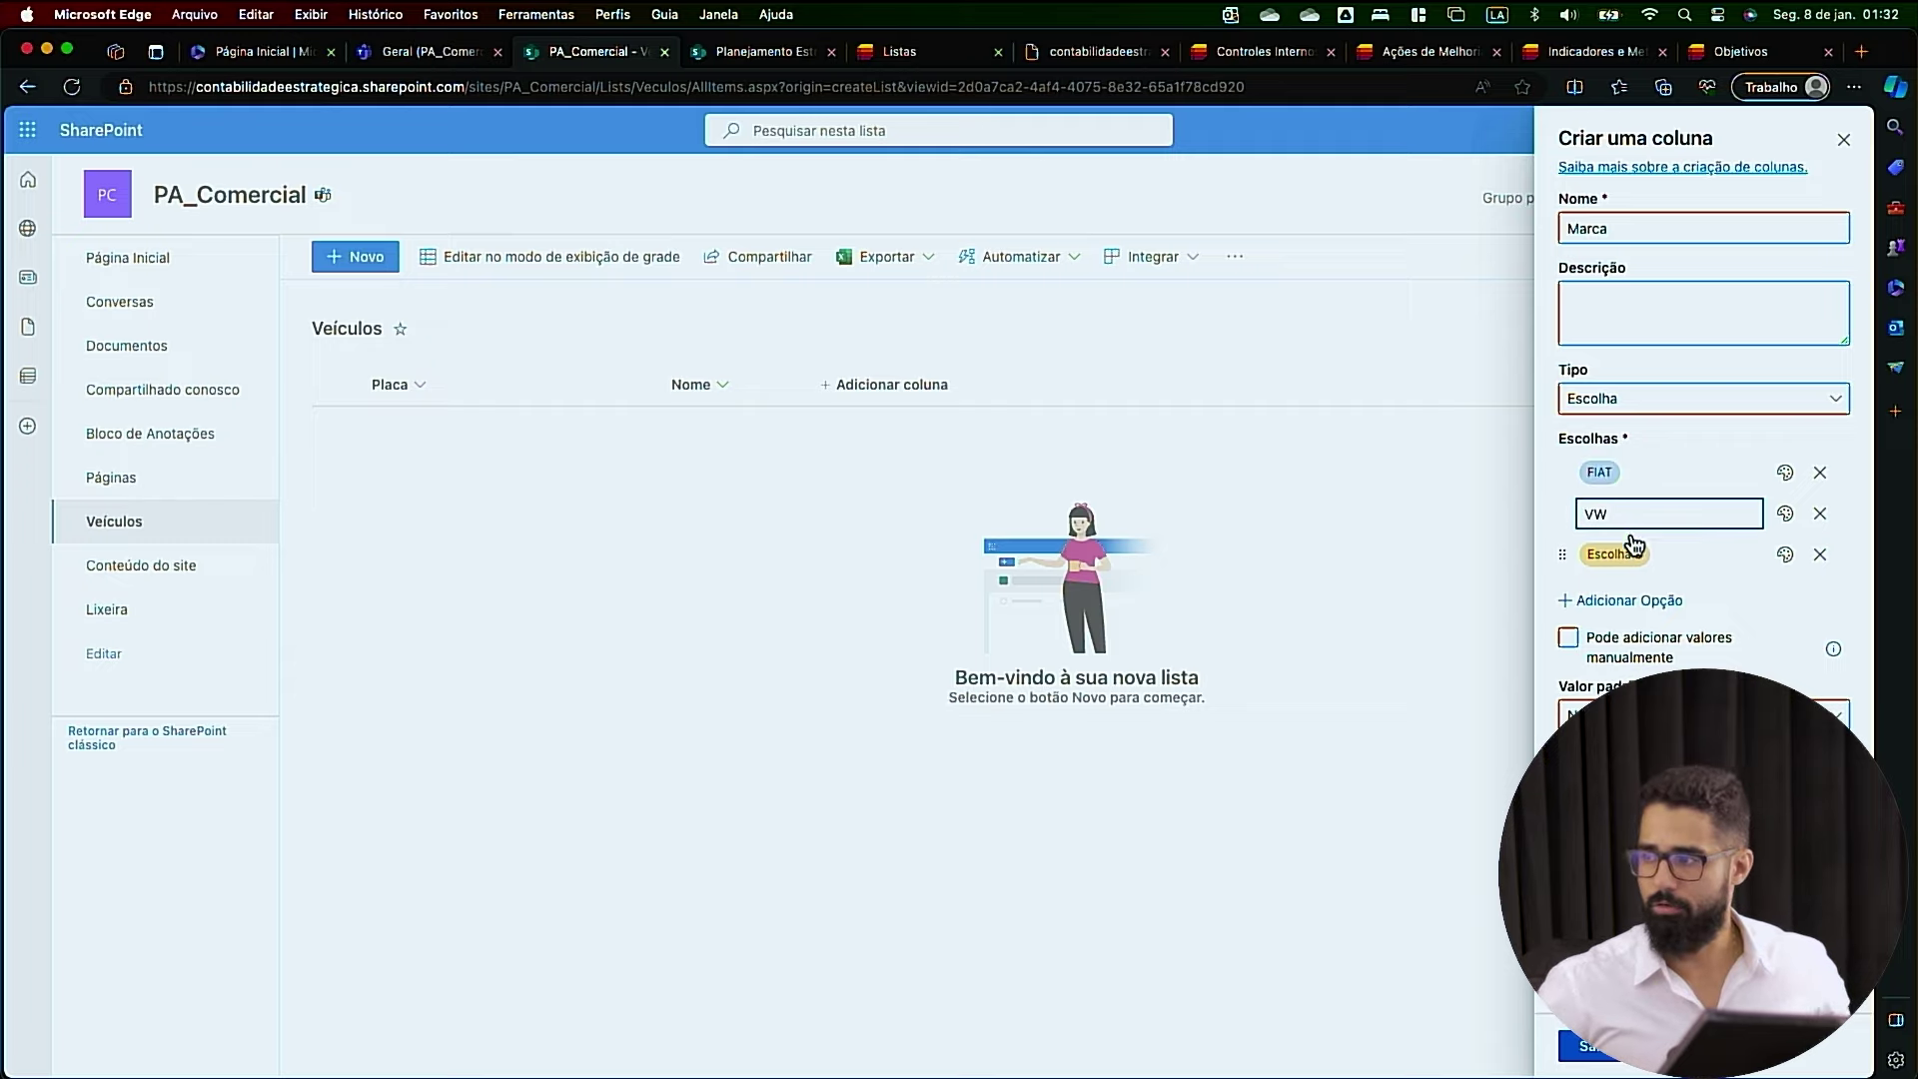
{"action": "left_click", "coordinate": [1621, 554]}
{"action": "type", "text": "FORD"}
{"action": "left_click", "coordinate": [1588, 1046]}
Add a choice column named "Moidelo" to the Veículos list with the options Uno, Palio and Stilo
{"action": "left_click", "coordinate": [1034, 384]}
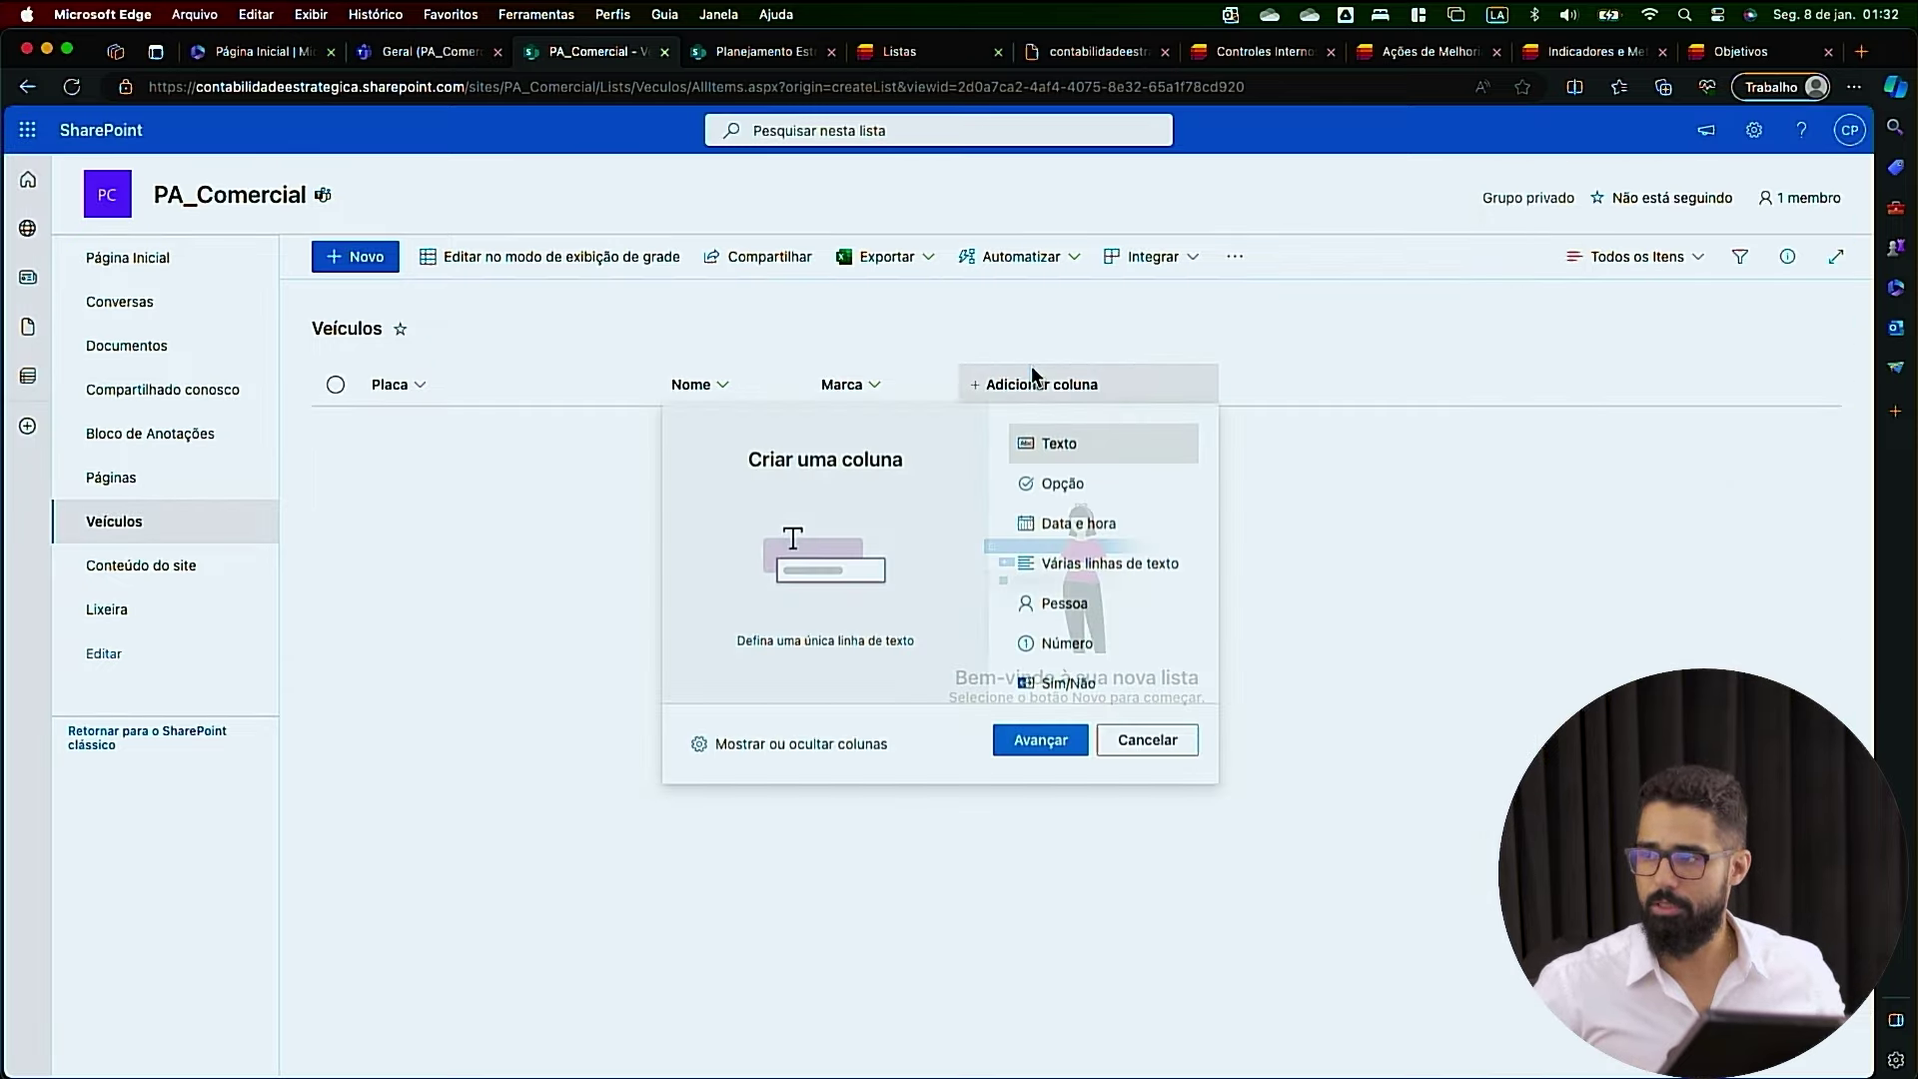
{"action": "left_click", "coordinate": [1088, 501]}
{"action": "key", "text": "Return"}
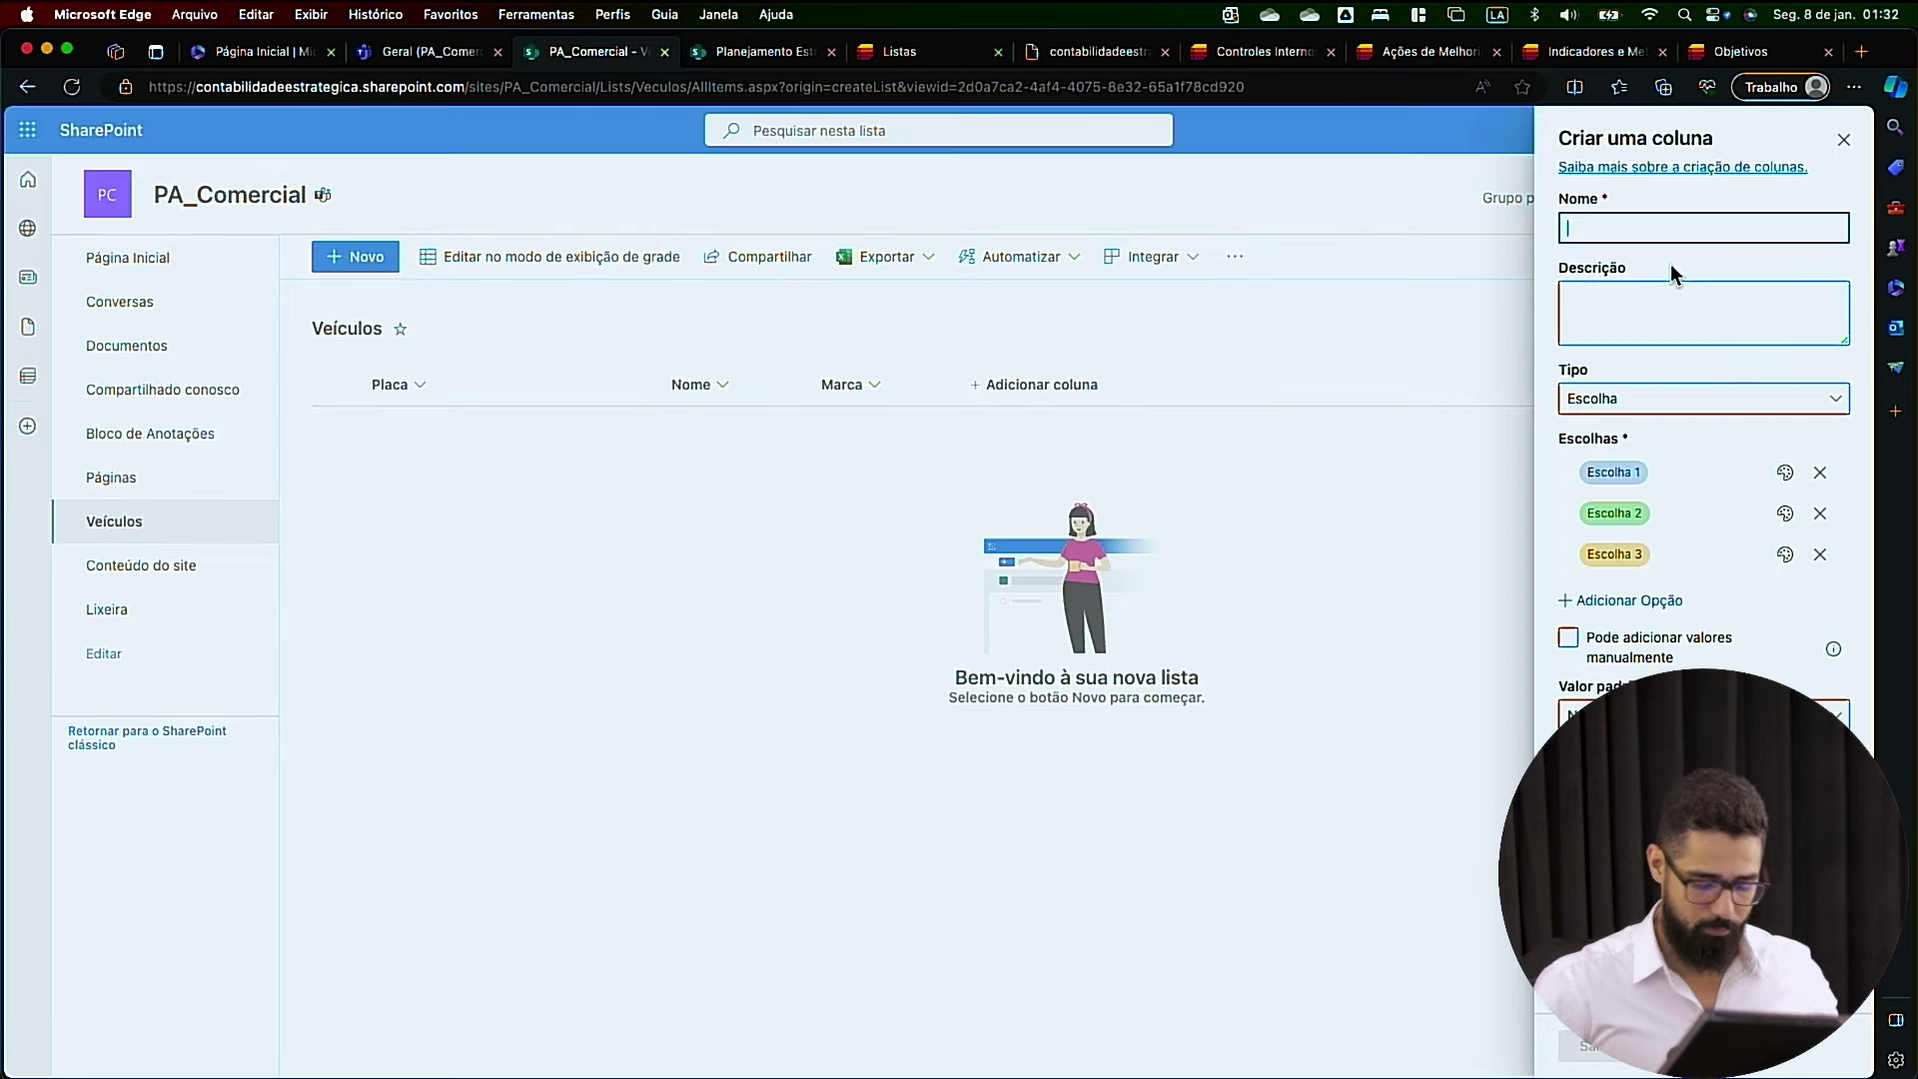
{"action": "type", "text": "Moidelo"}
{"action": "left_click", "coordinate": [1612, 473]}
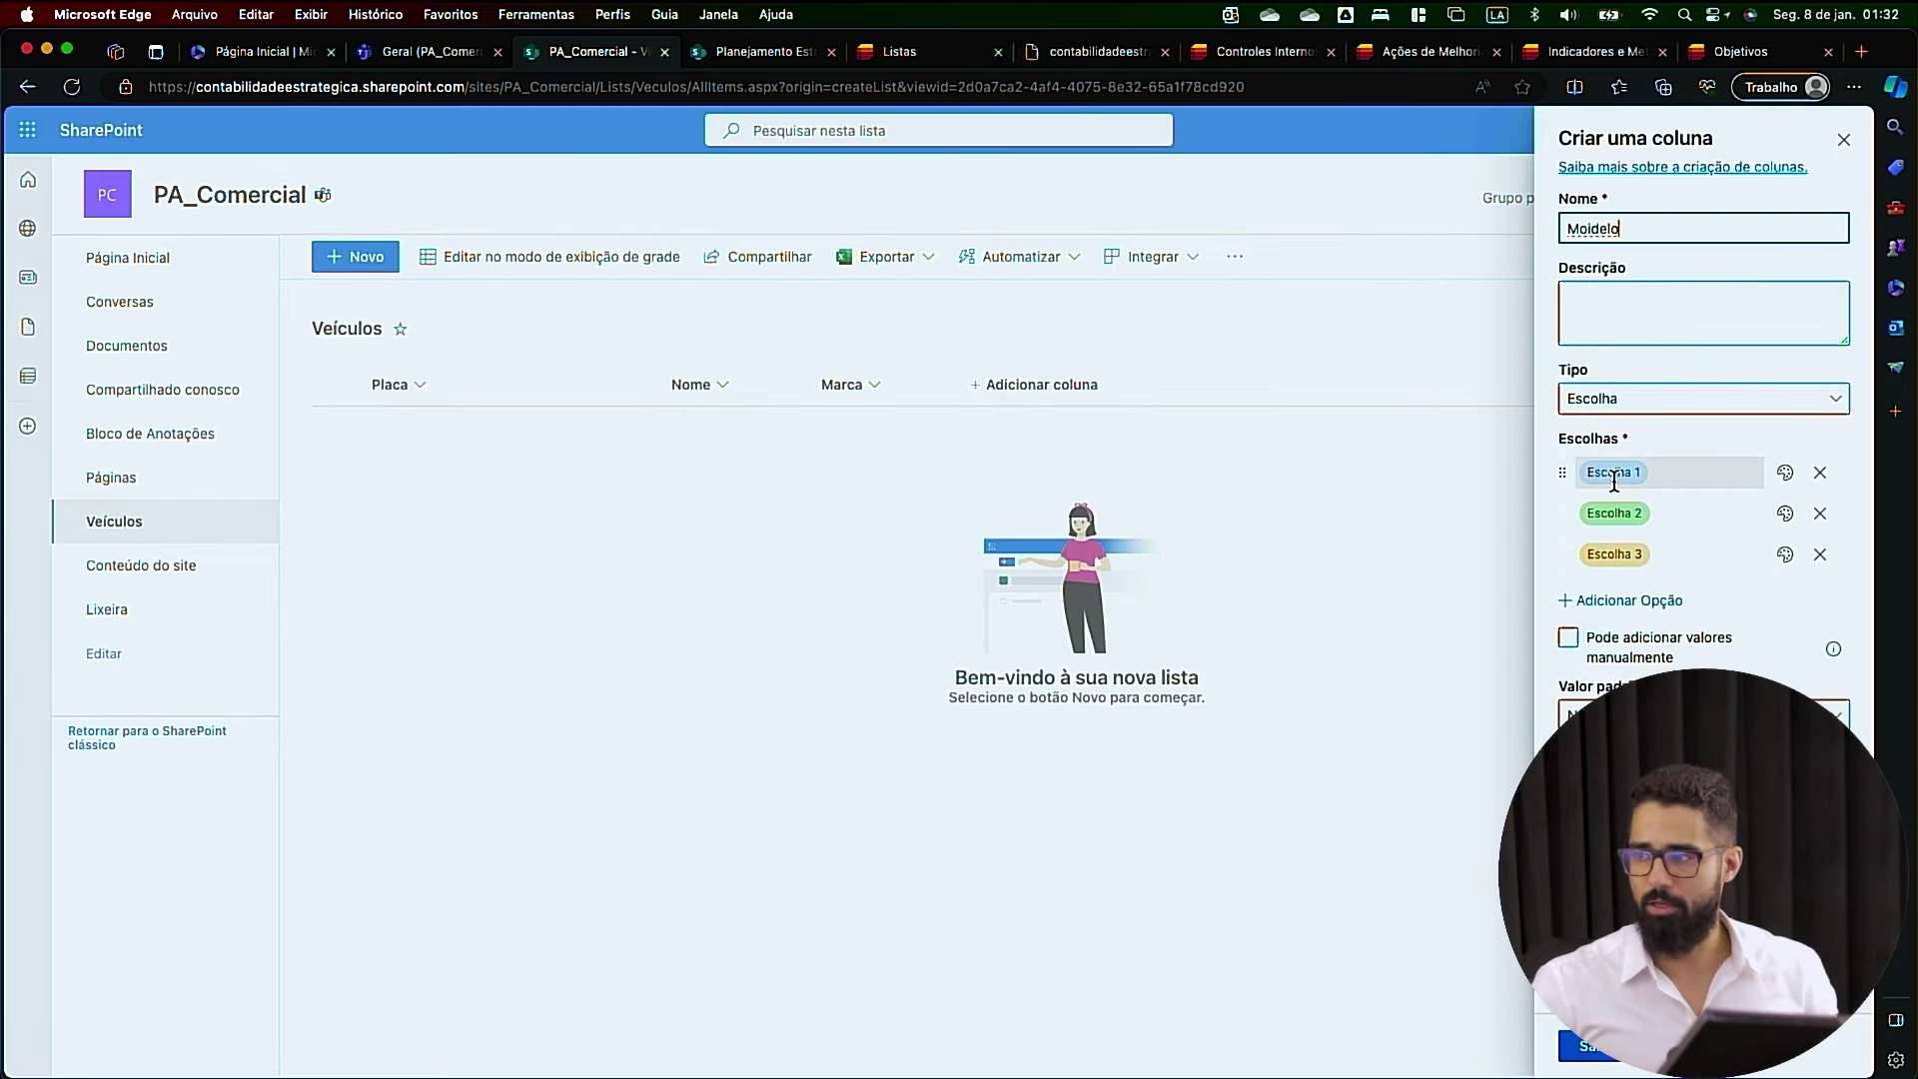
{"action": "type", "text": "Uno"}
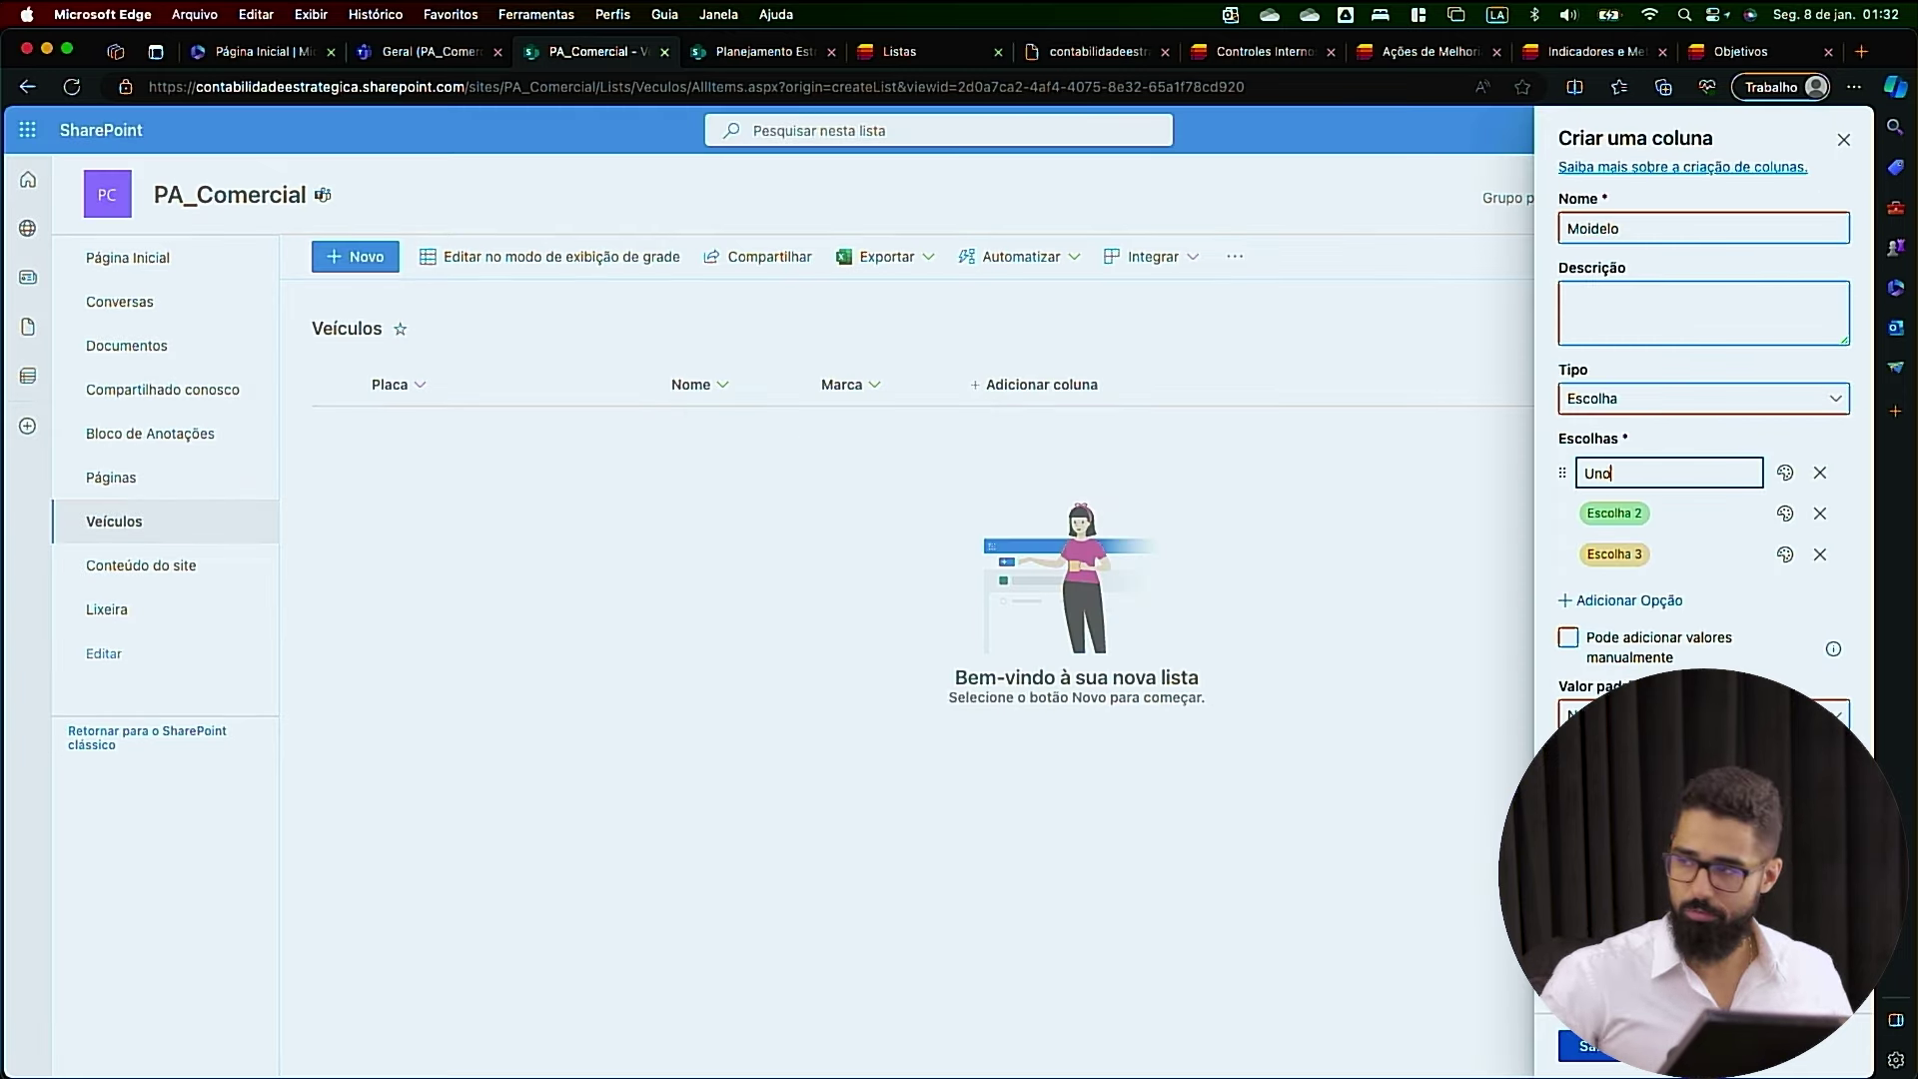
{"action": "key", "text": "Return"}
{"action": "type", "text": "Palio"}
{"action": "key", "text": "Return"}
{"action": "type", "text": "Stilo"}
{"action": "left_click", "coordinate": [1588, 1045]}
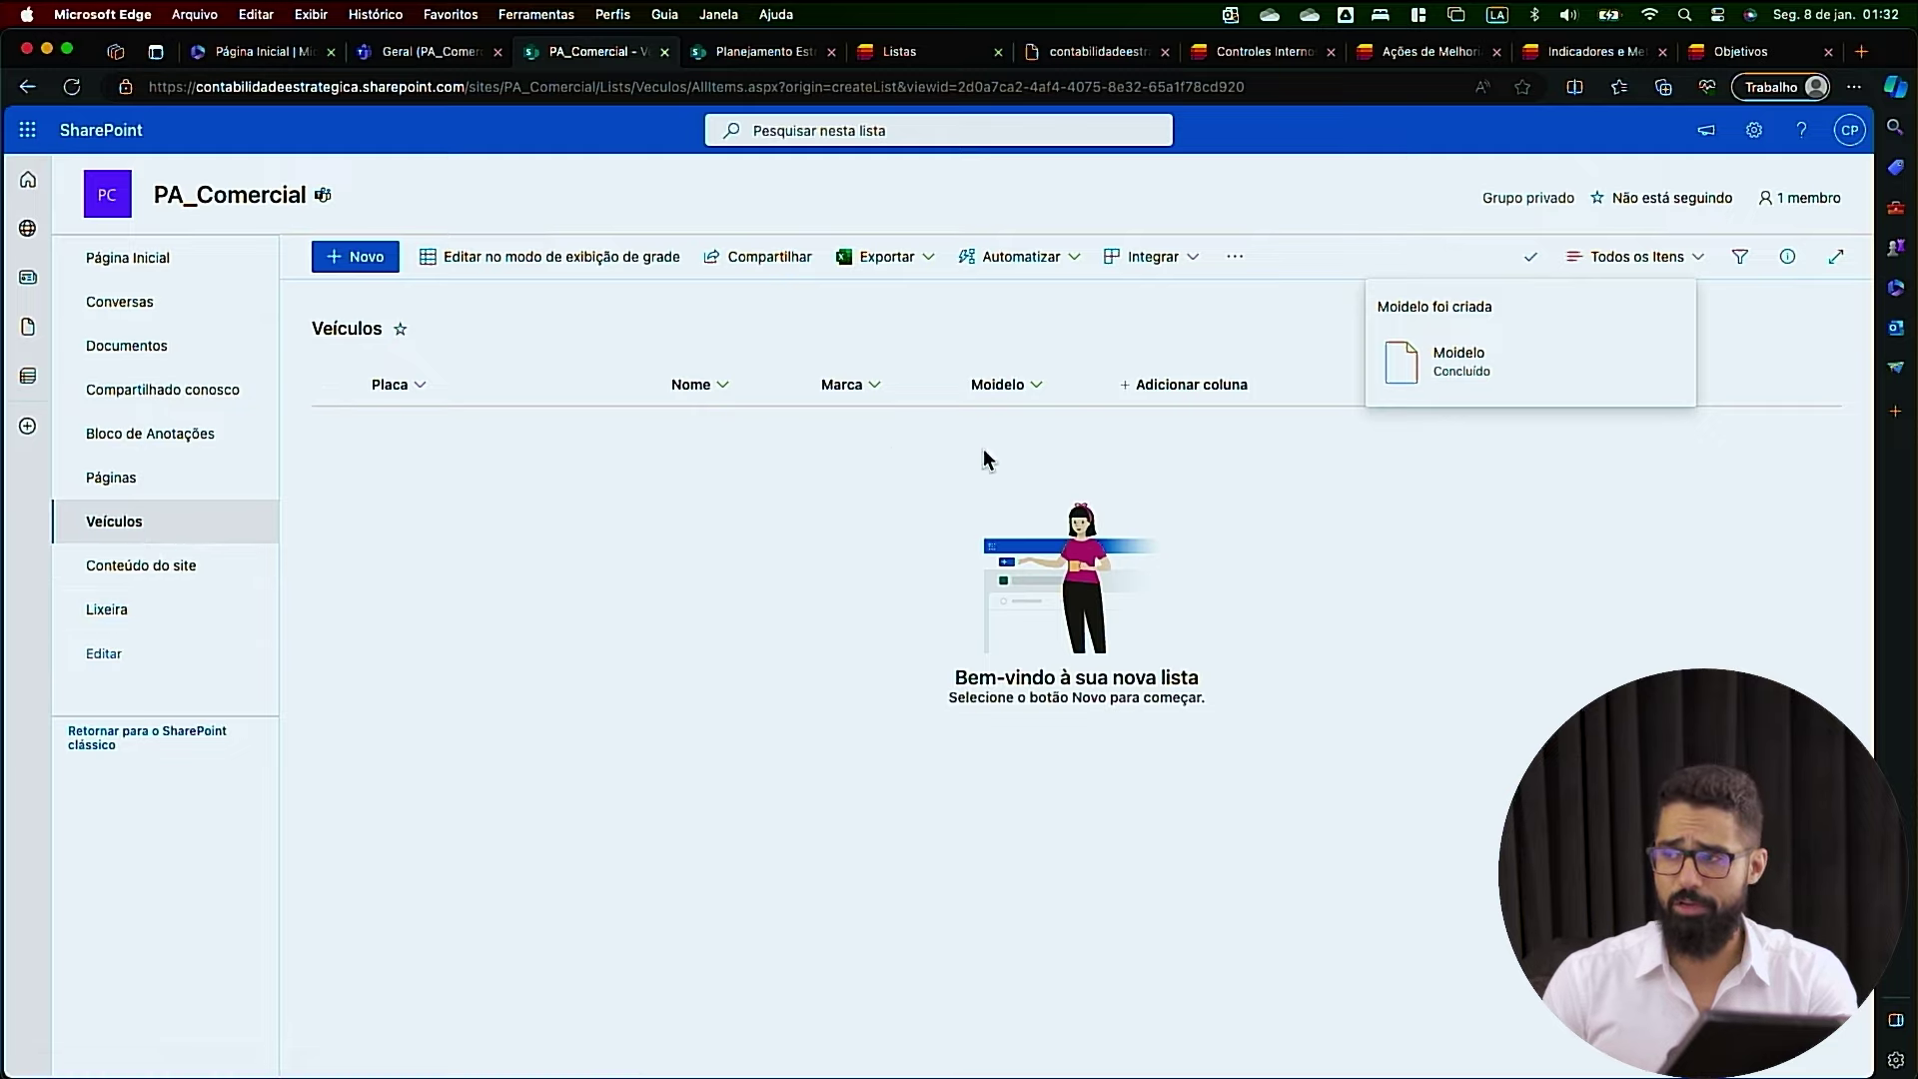
{"action": "left_click", "coordinate": [1141, 388]}
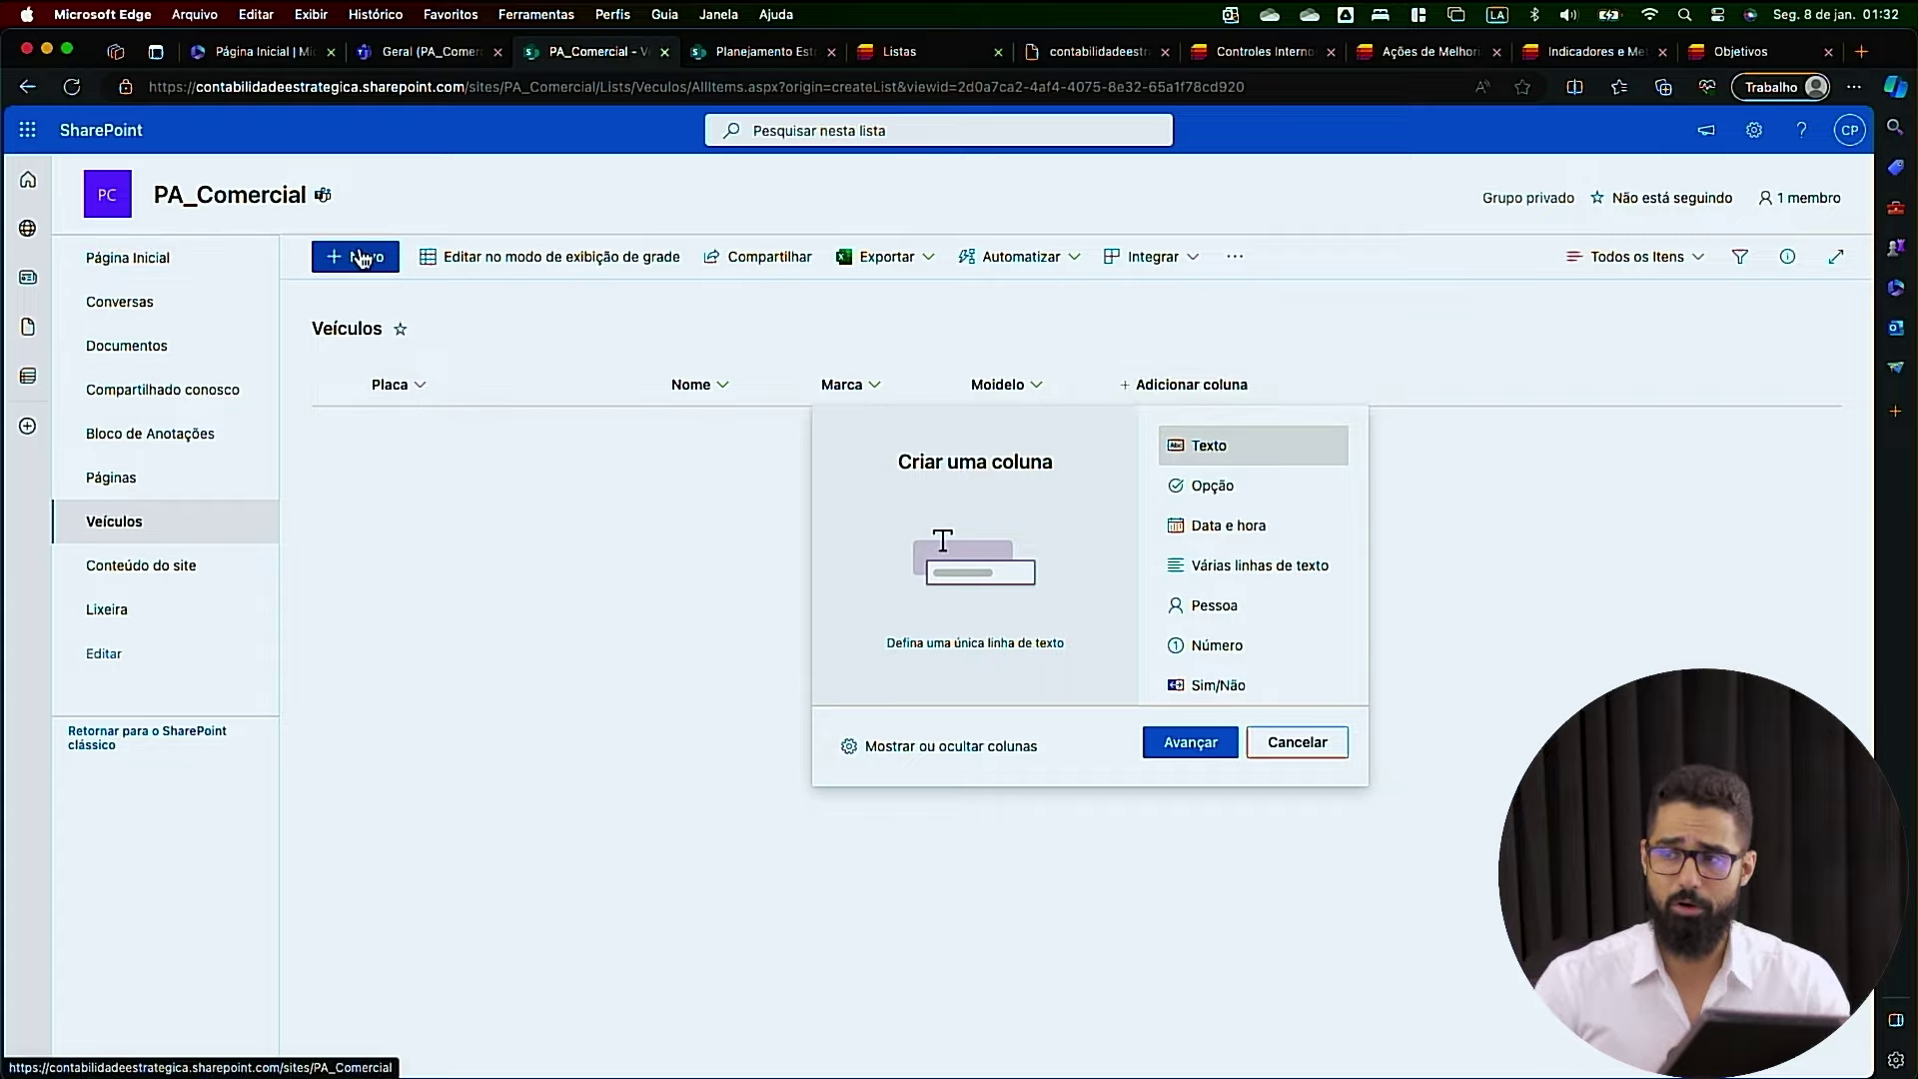
Return to the site's home page and create a blank list named "Controle de Motoristas"
{"action": "left_click", "coordinate": [159, 260]}
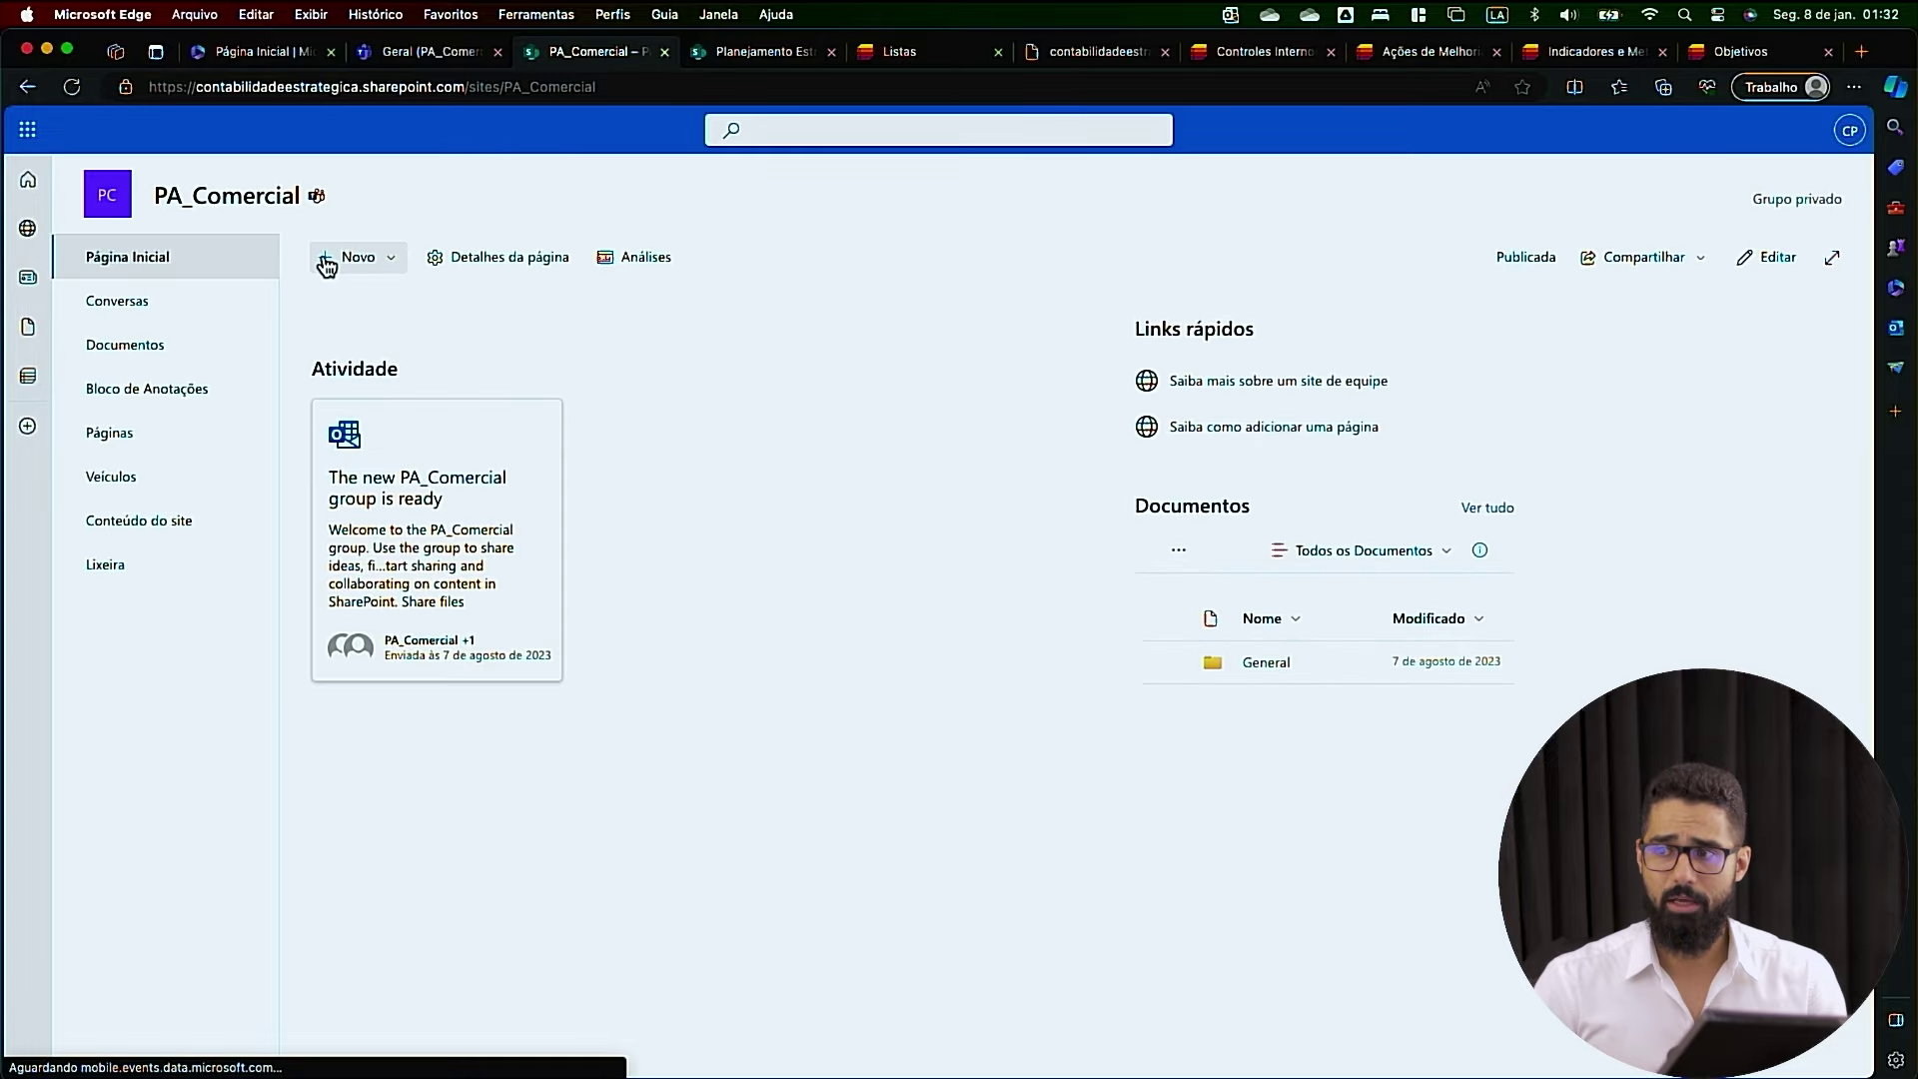
{"action": "left_click", "coordinate": [330, 261]}
{"action": "left_click", "coordinate": [368, 296]}
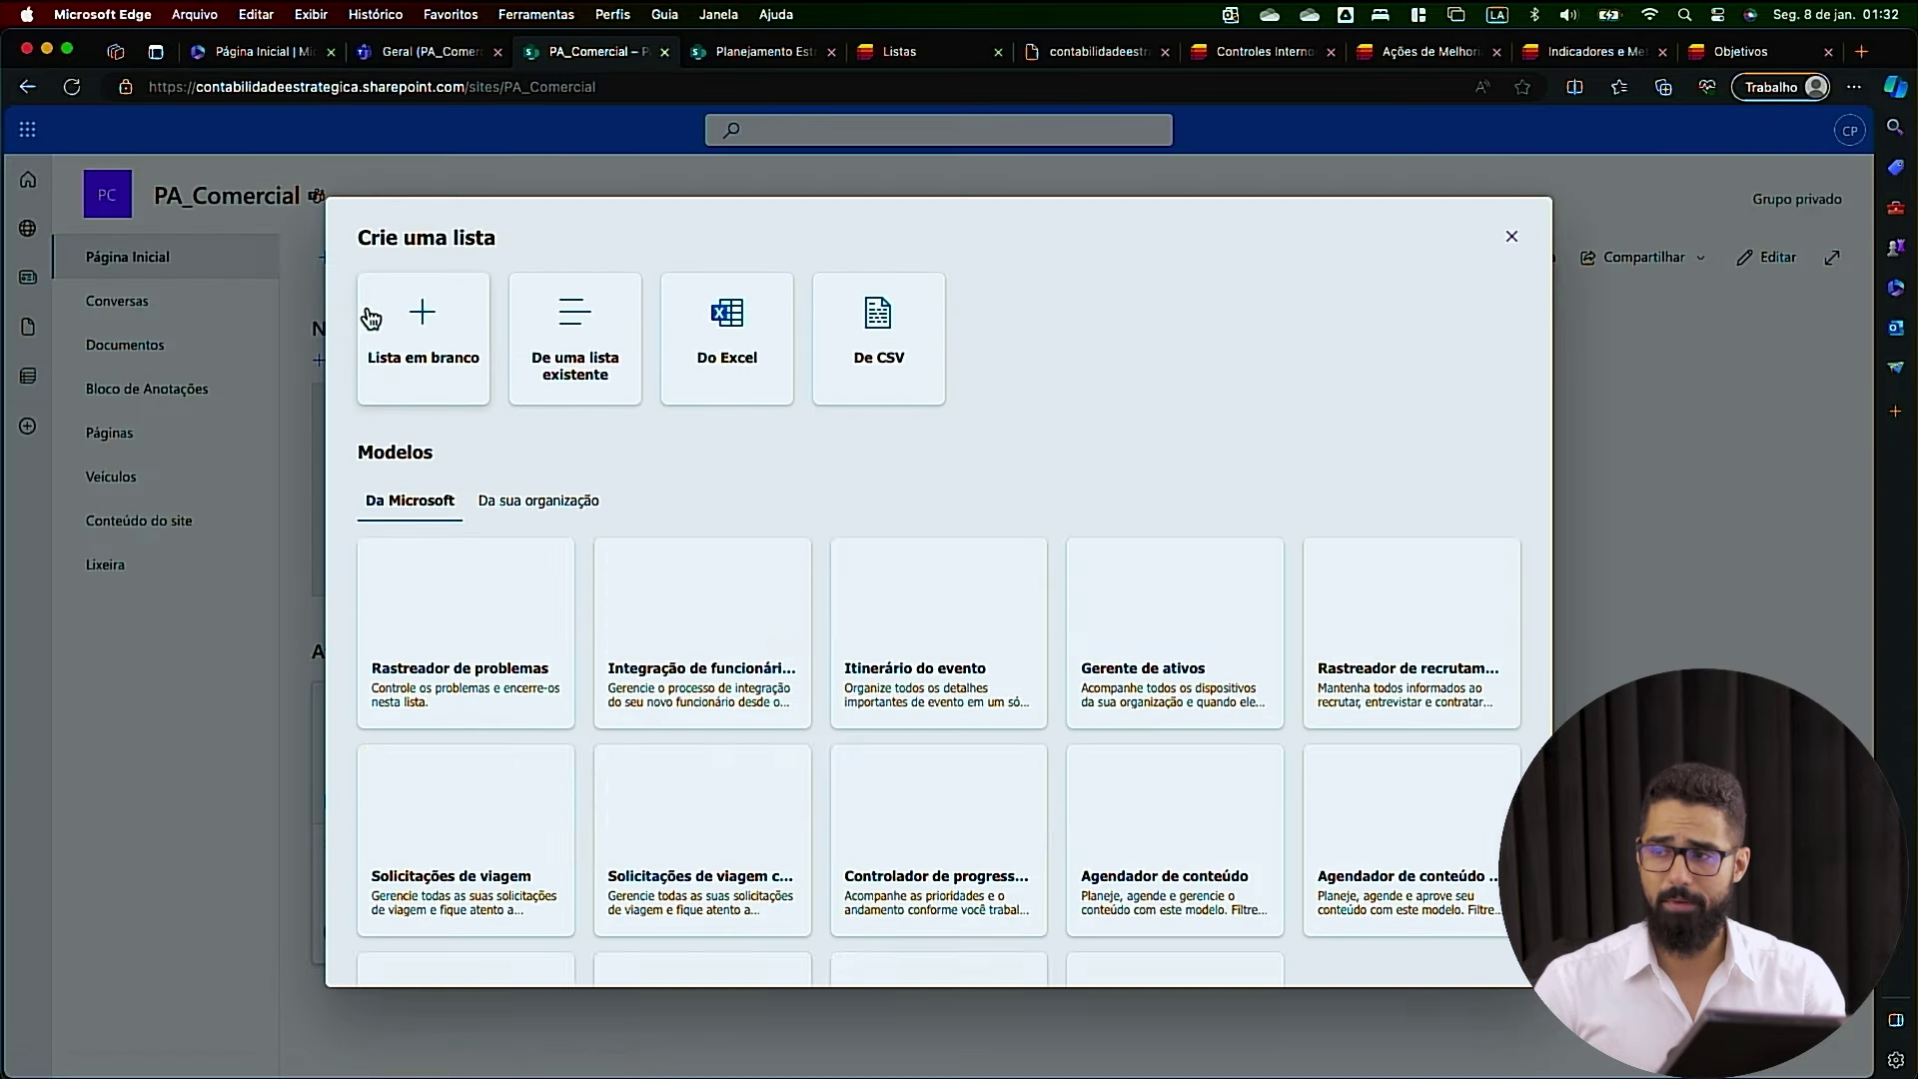
{"action": "left_click", "coordinate": [370, 318]}
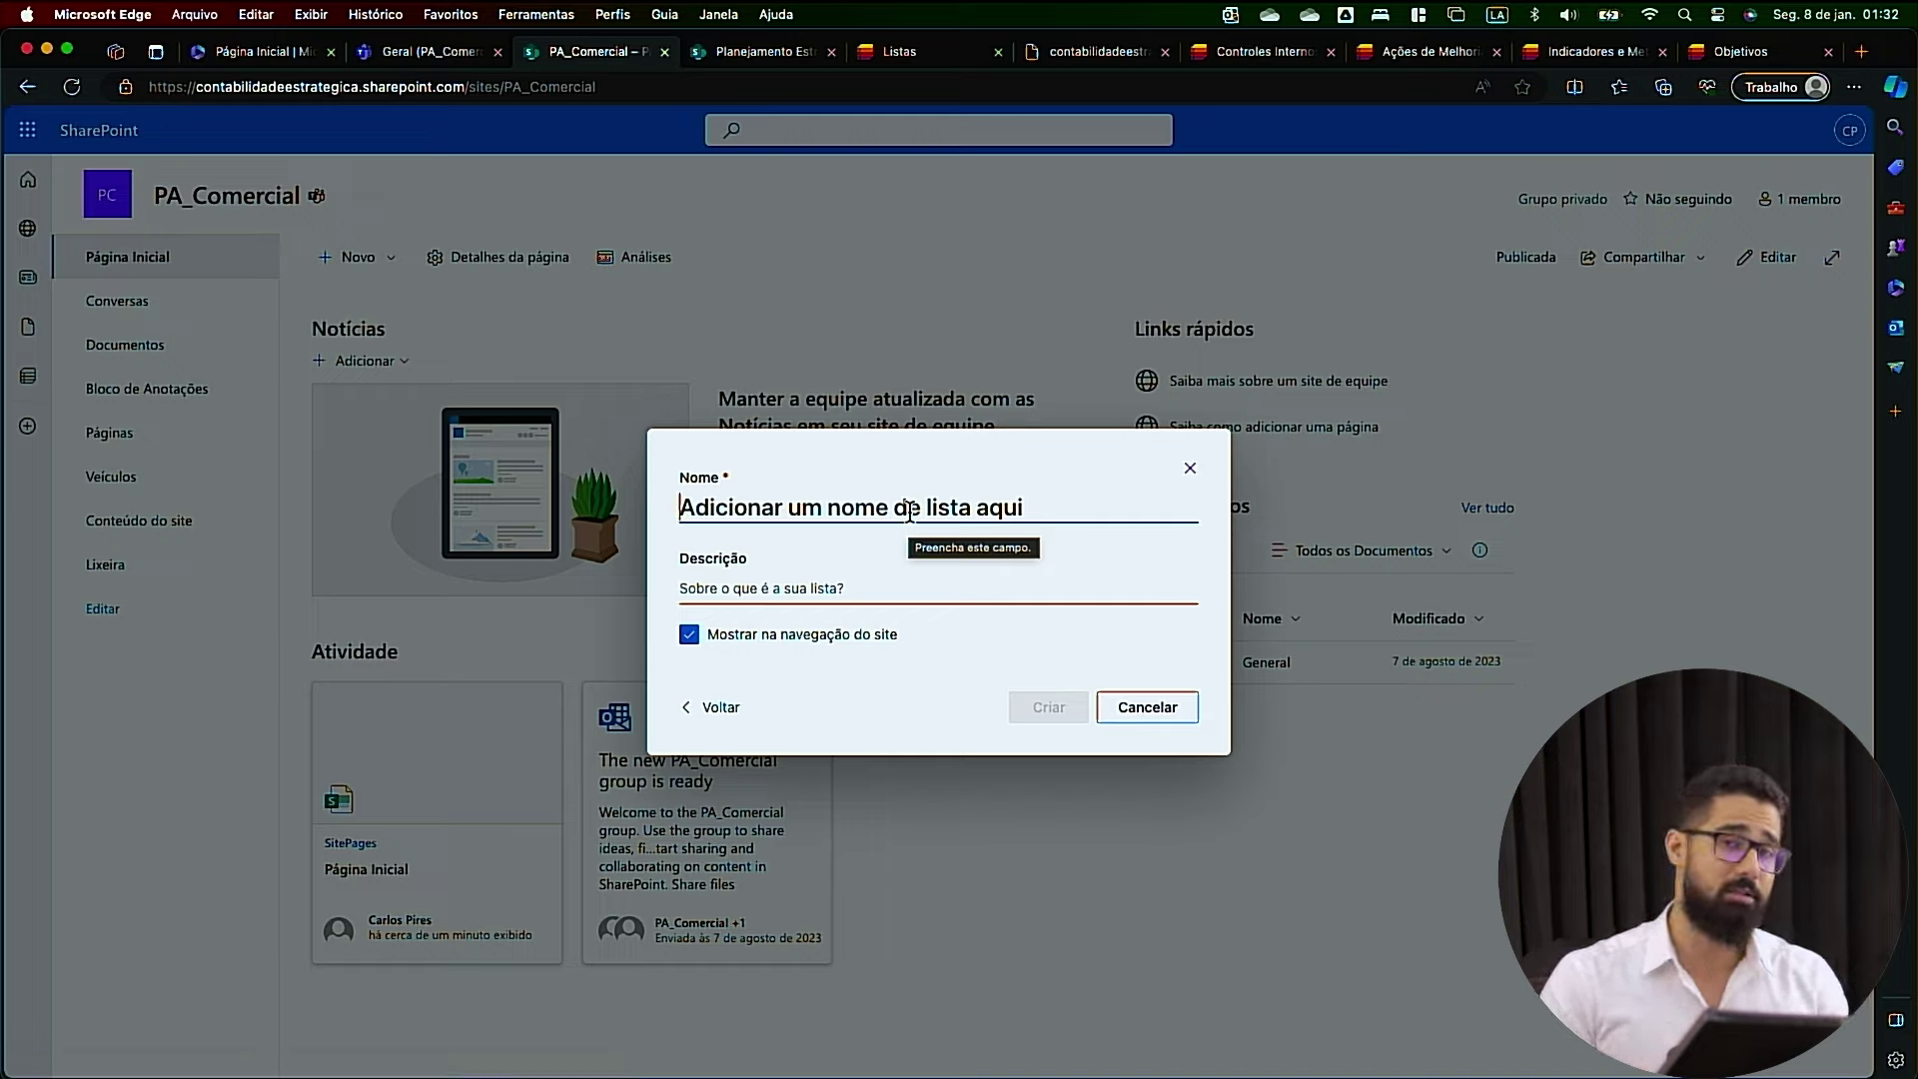
{"action": "type", "text": "Con"}
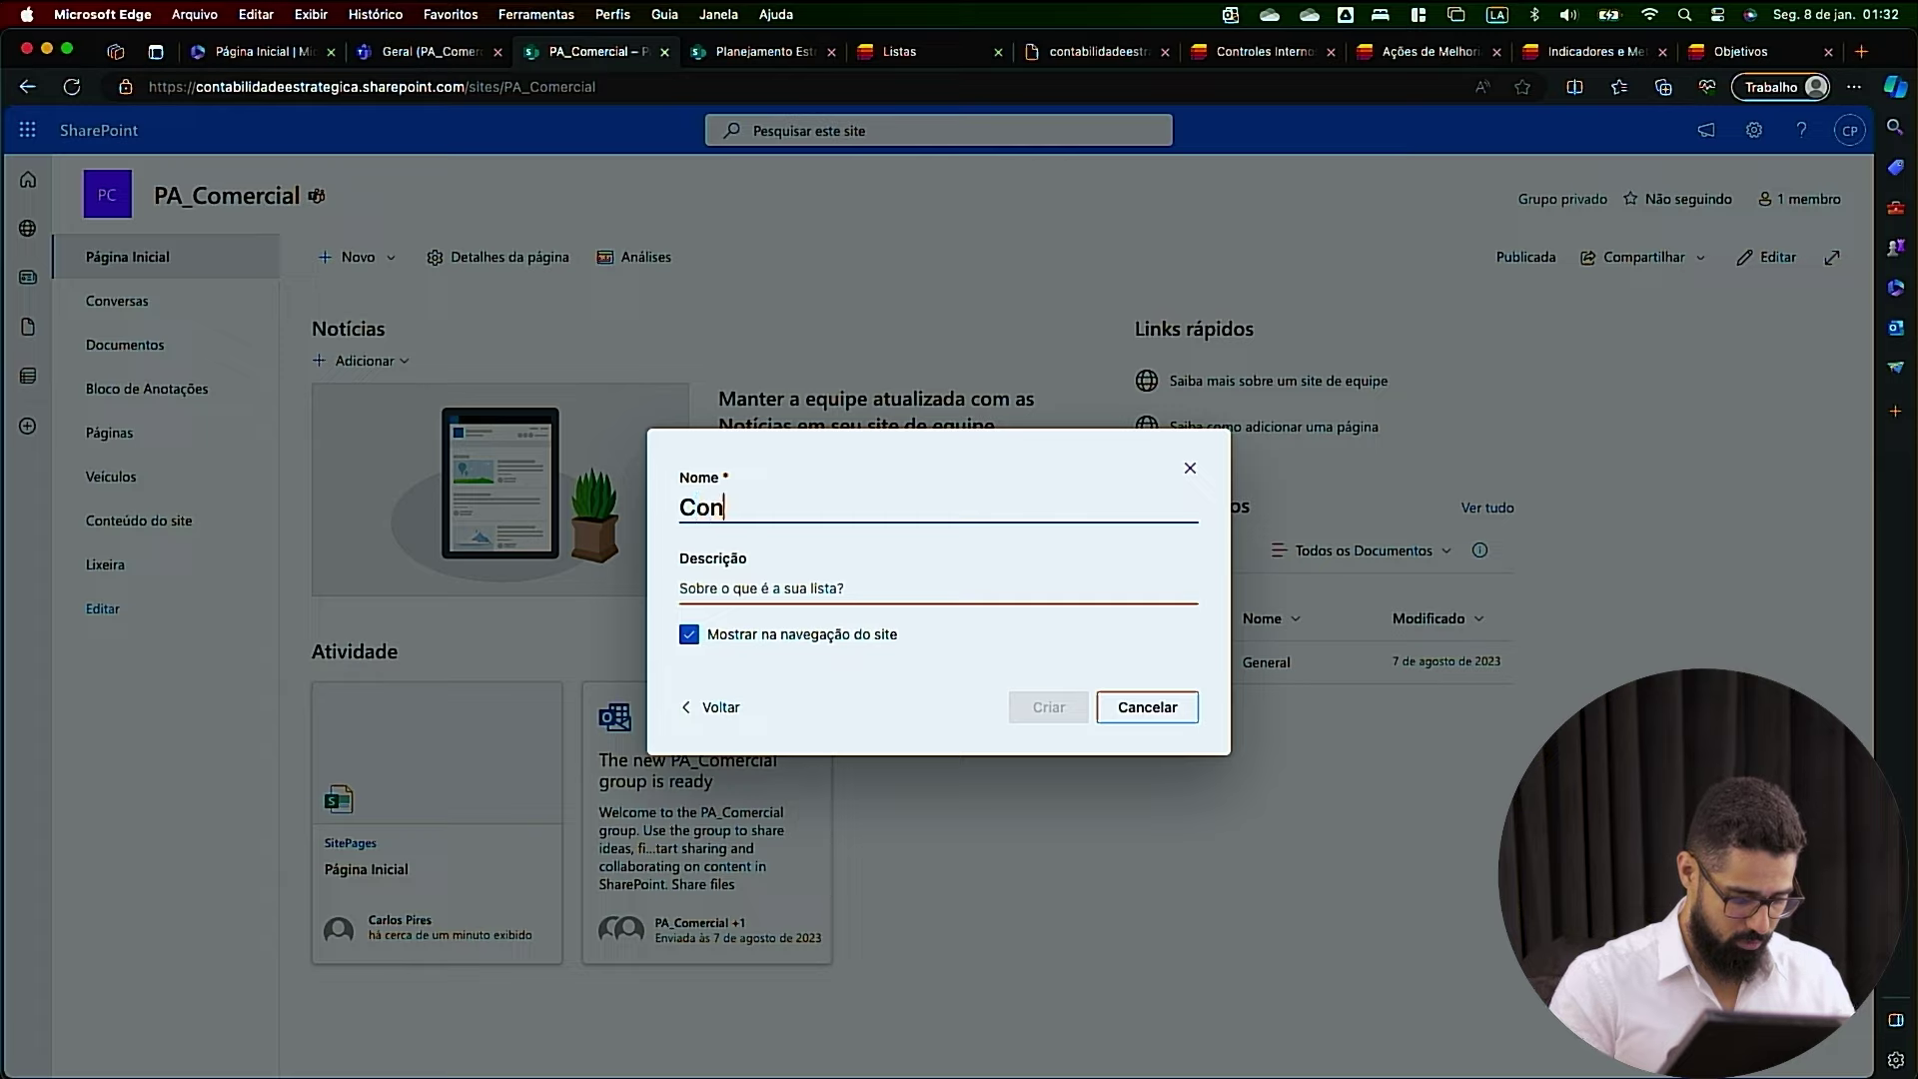
{"action": "type", "text": "trole de V"}
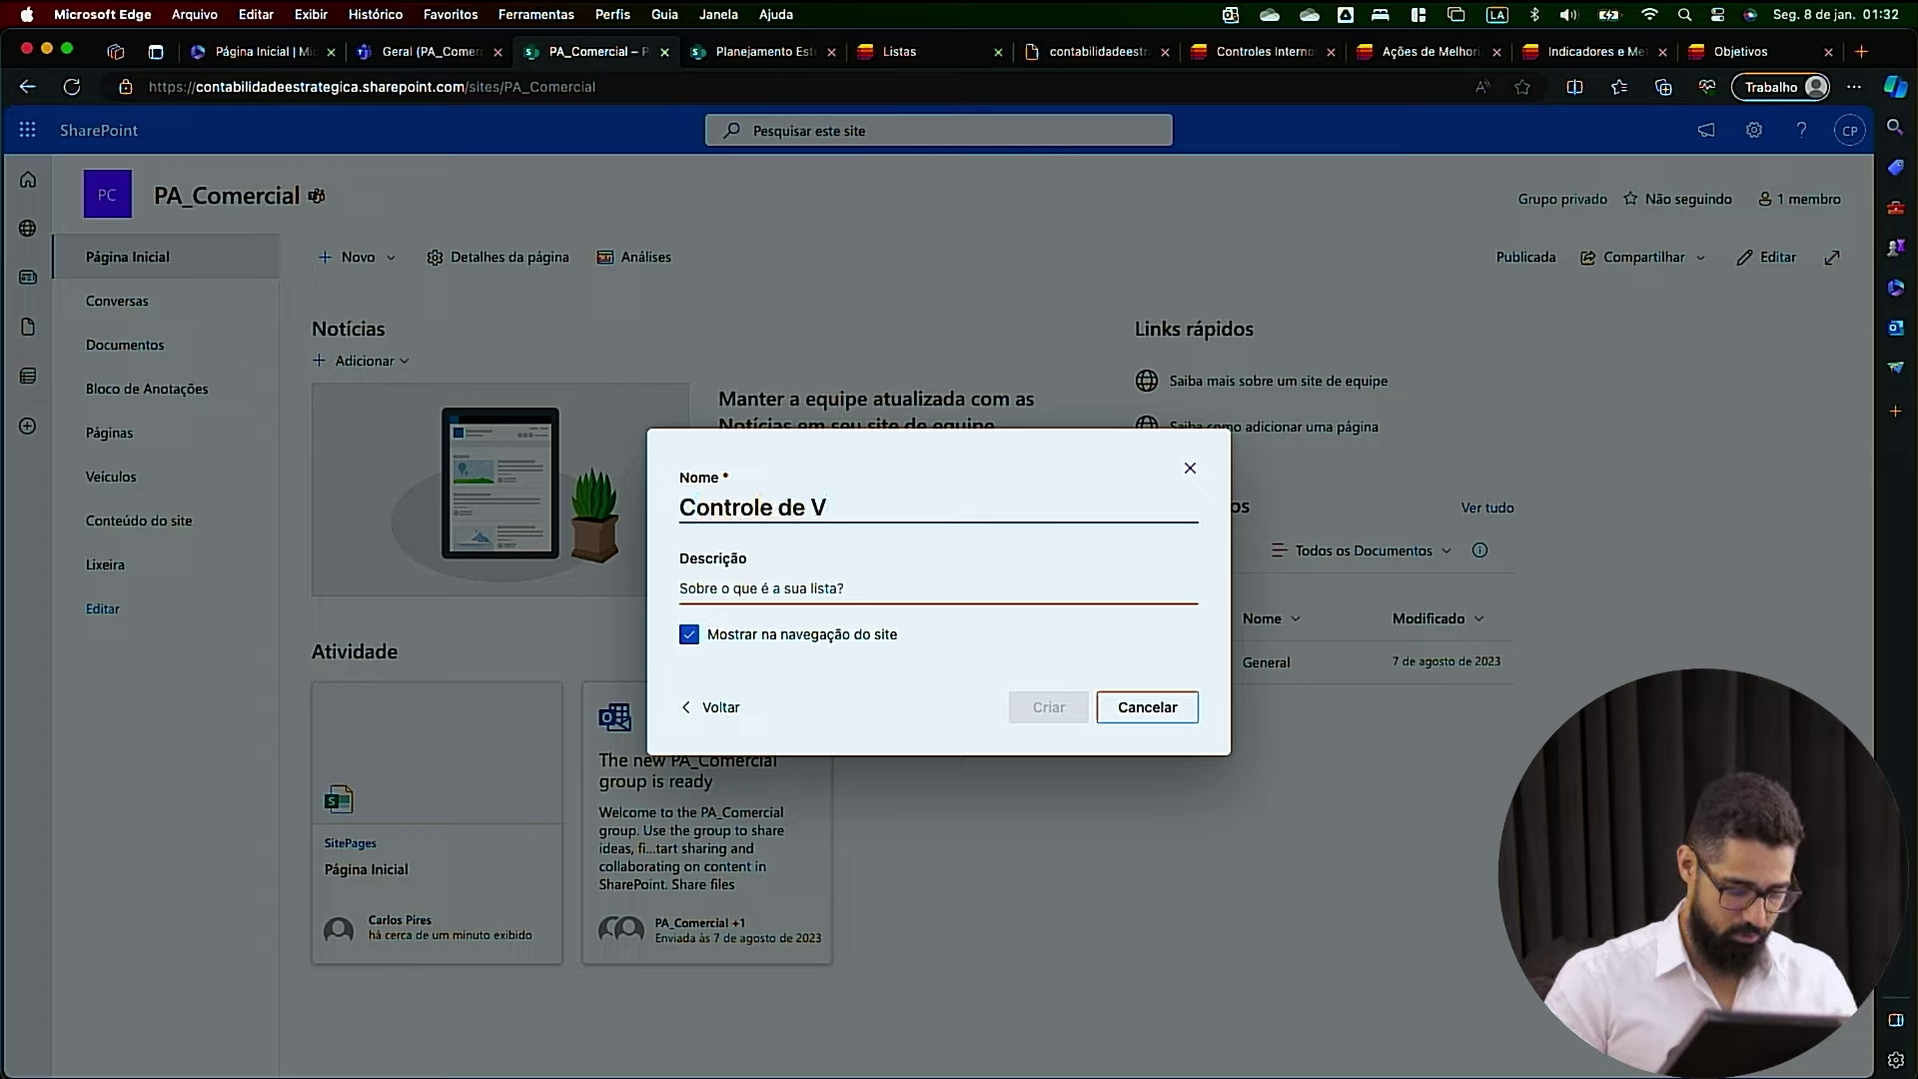
{"action": "key", "text": "BackSpace"}
{"action": "type", "text": "Motoristas"}
{"action": "left_click", "coordinate": [1049, 707]}
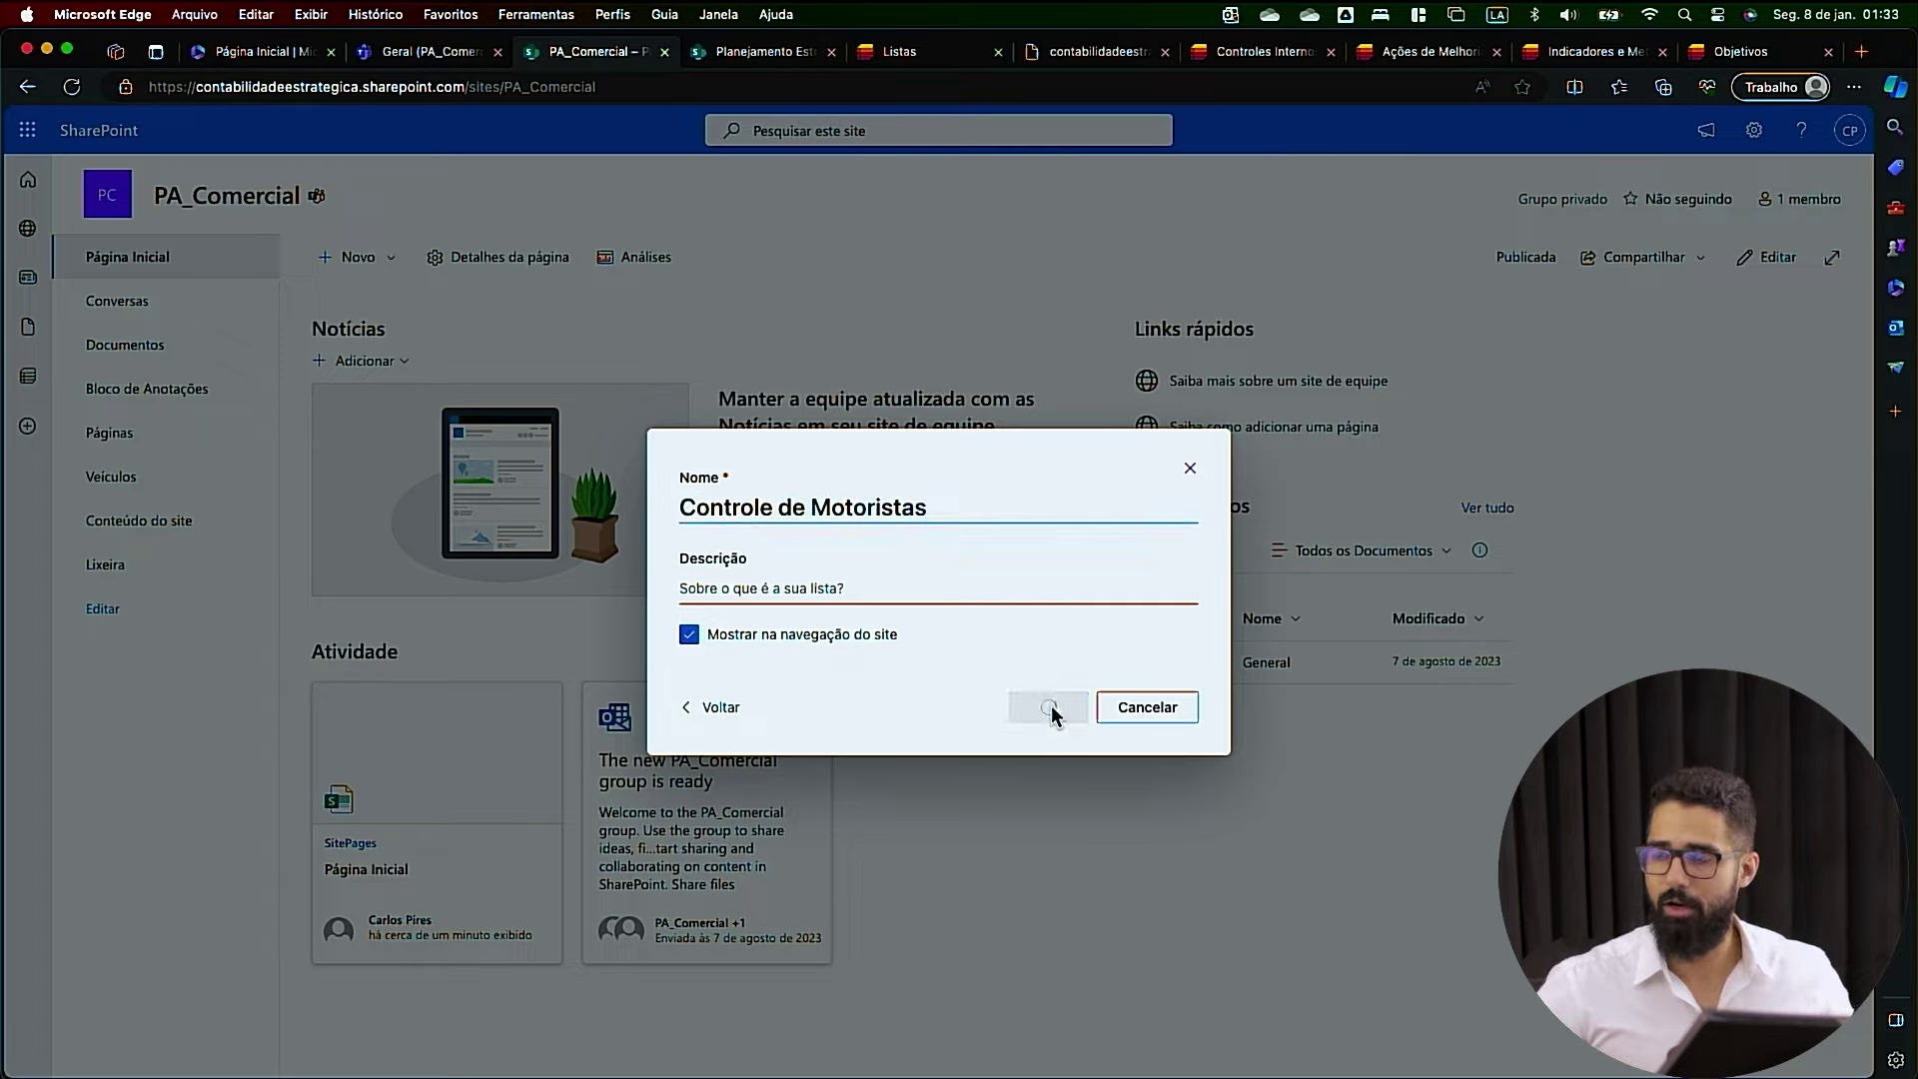
Rename the Título column of the Controle de Motoristas list to "Nome" and add a column named "CNH"
{"action": "left_click", "coordinate": [400, 385]}
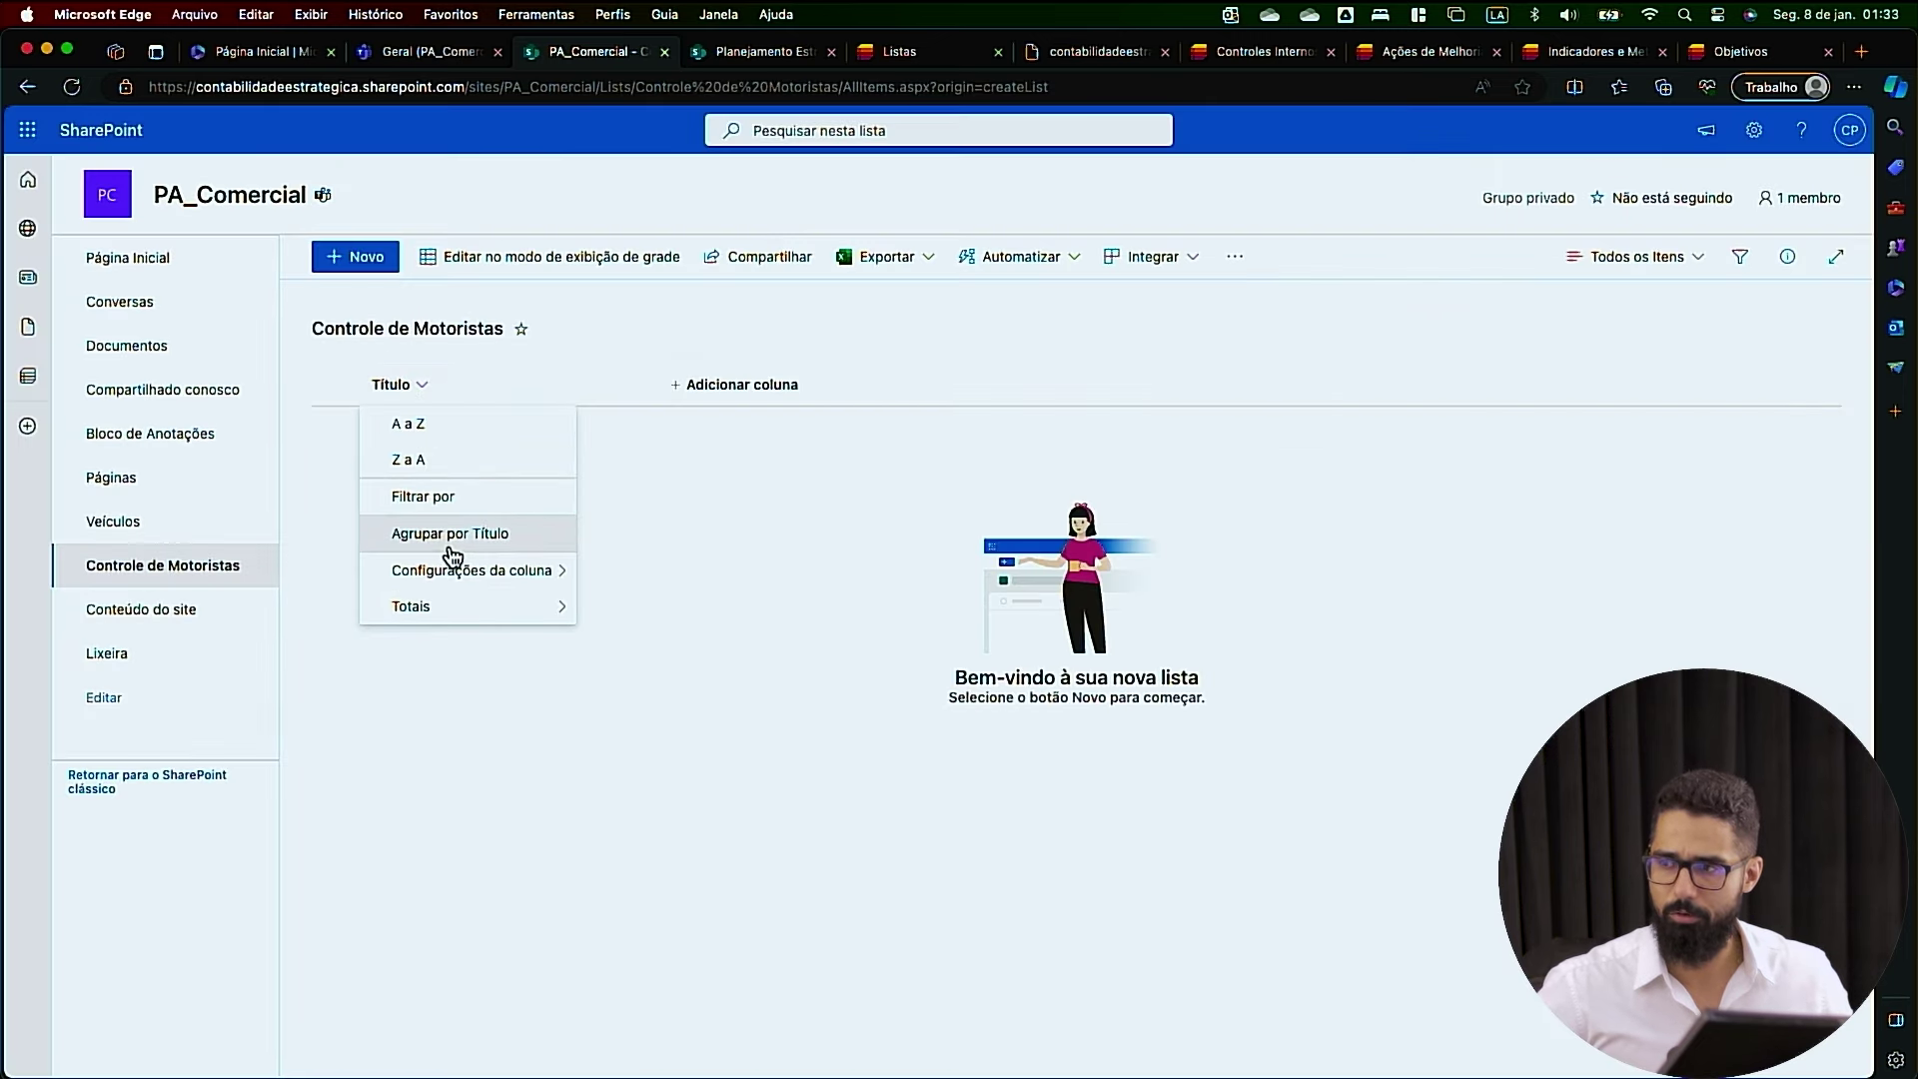
{"action": "mouse_move", "coordinate": [484, 572]}
{"action": "left_click", "coordinate": [604, 567]}
{"action": "type", "text": "Nome"}
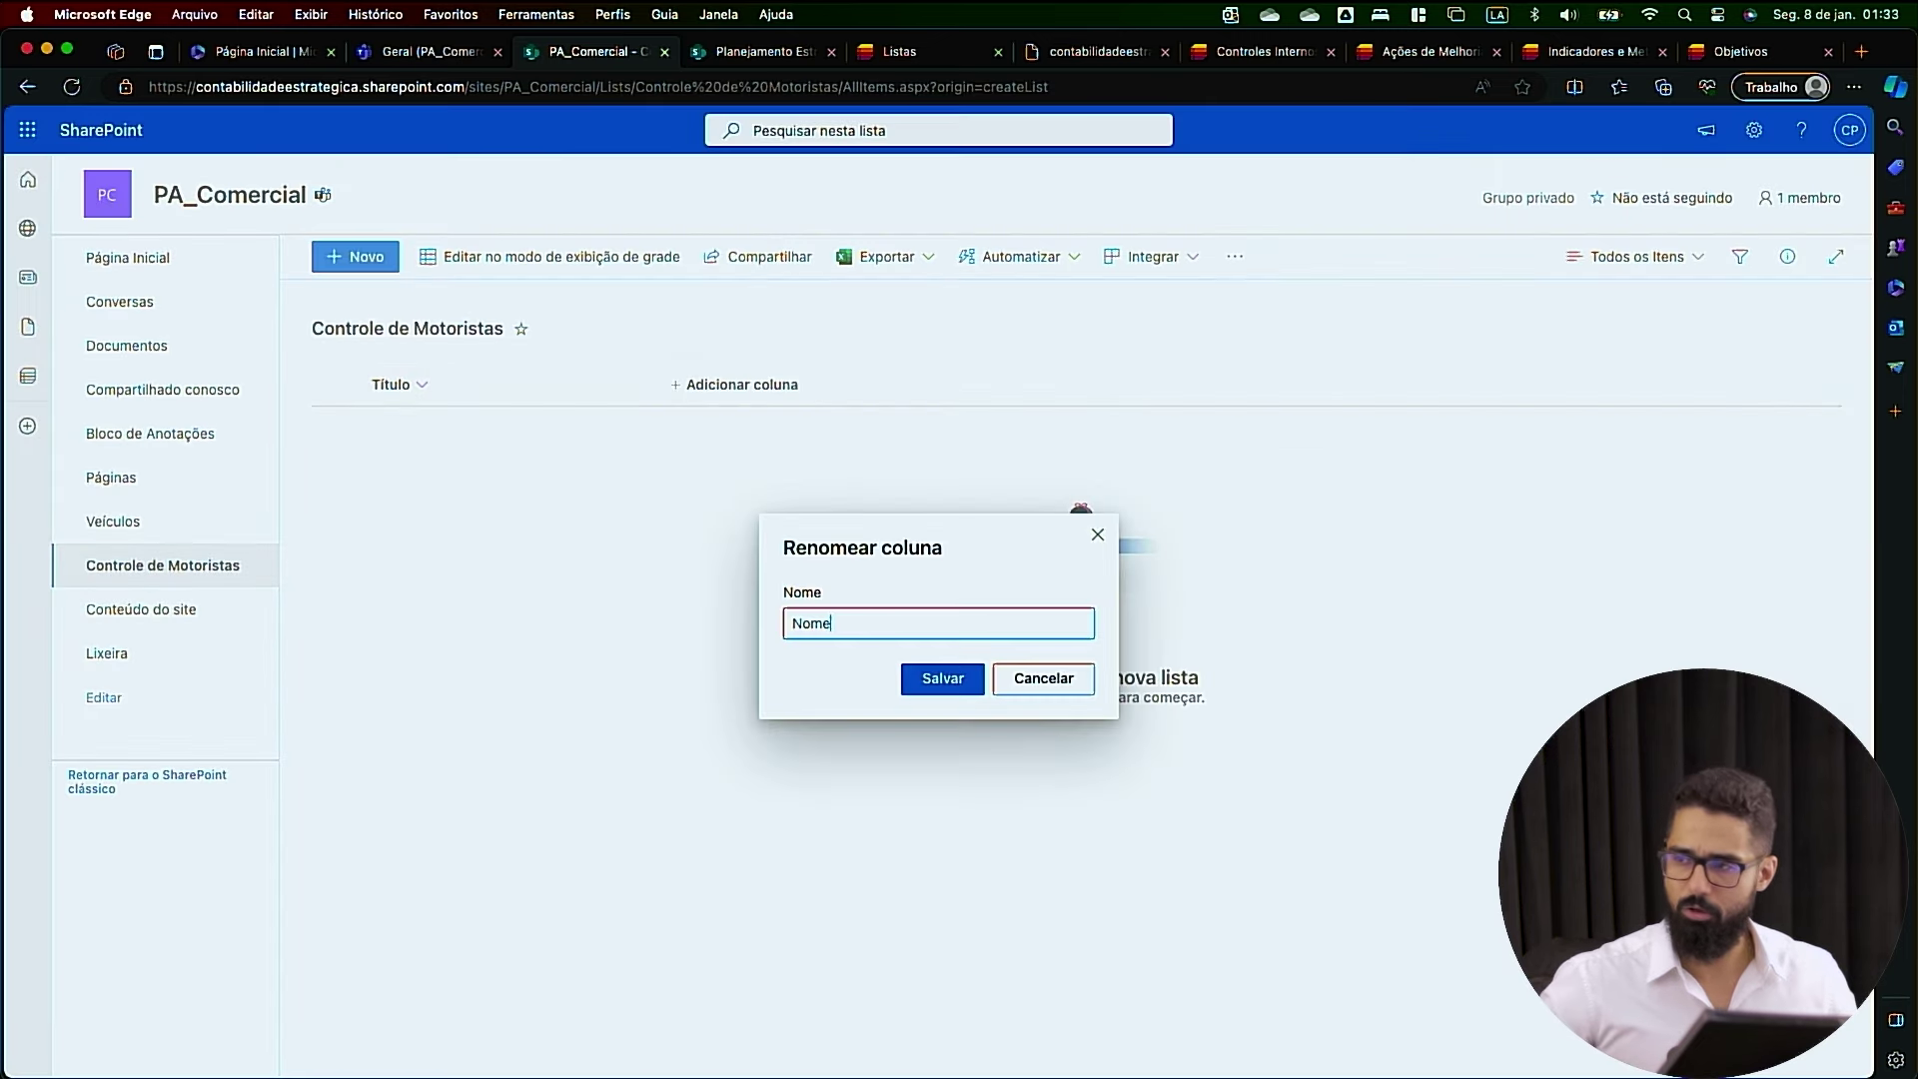
{"action": "left_click", "coordinate": [967, 682]}
{"action": "left_click", "coordinate": [760, 374]}
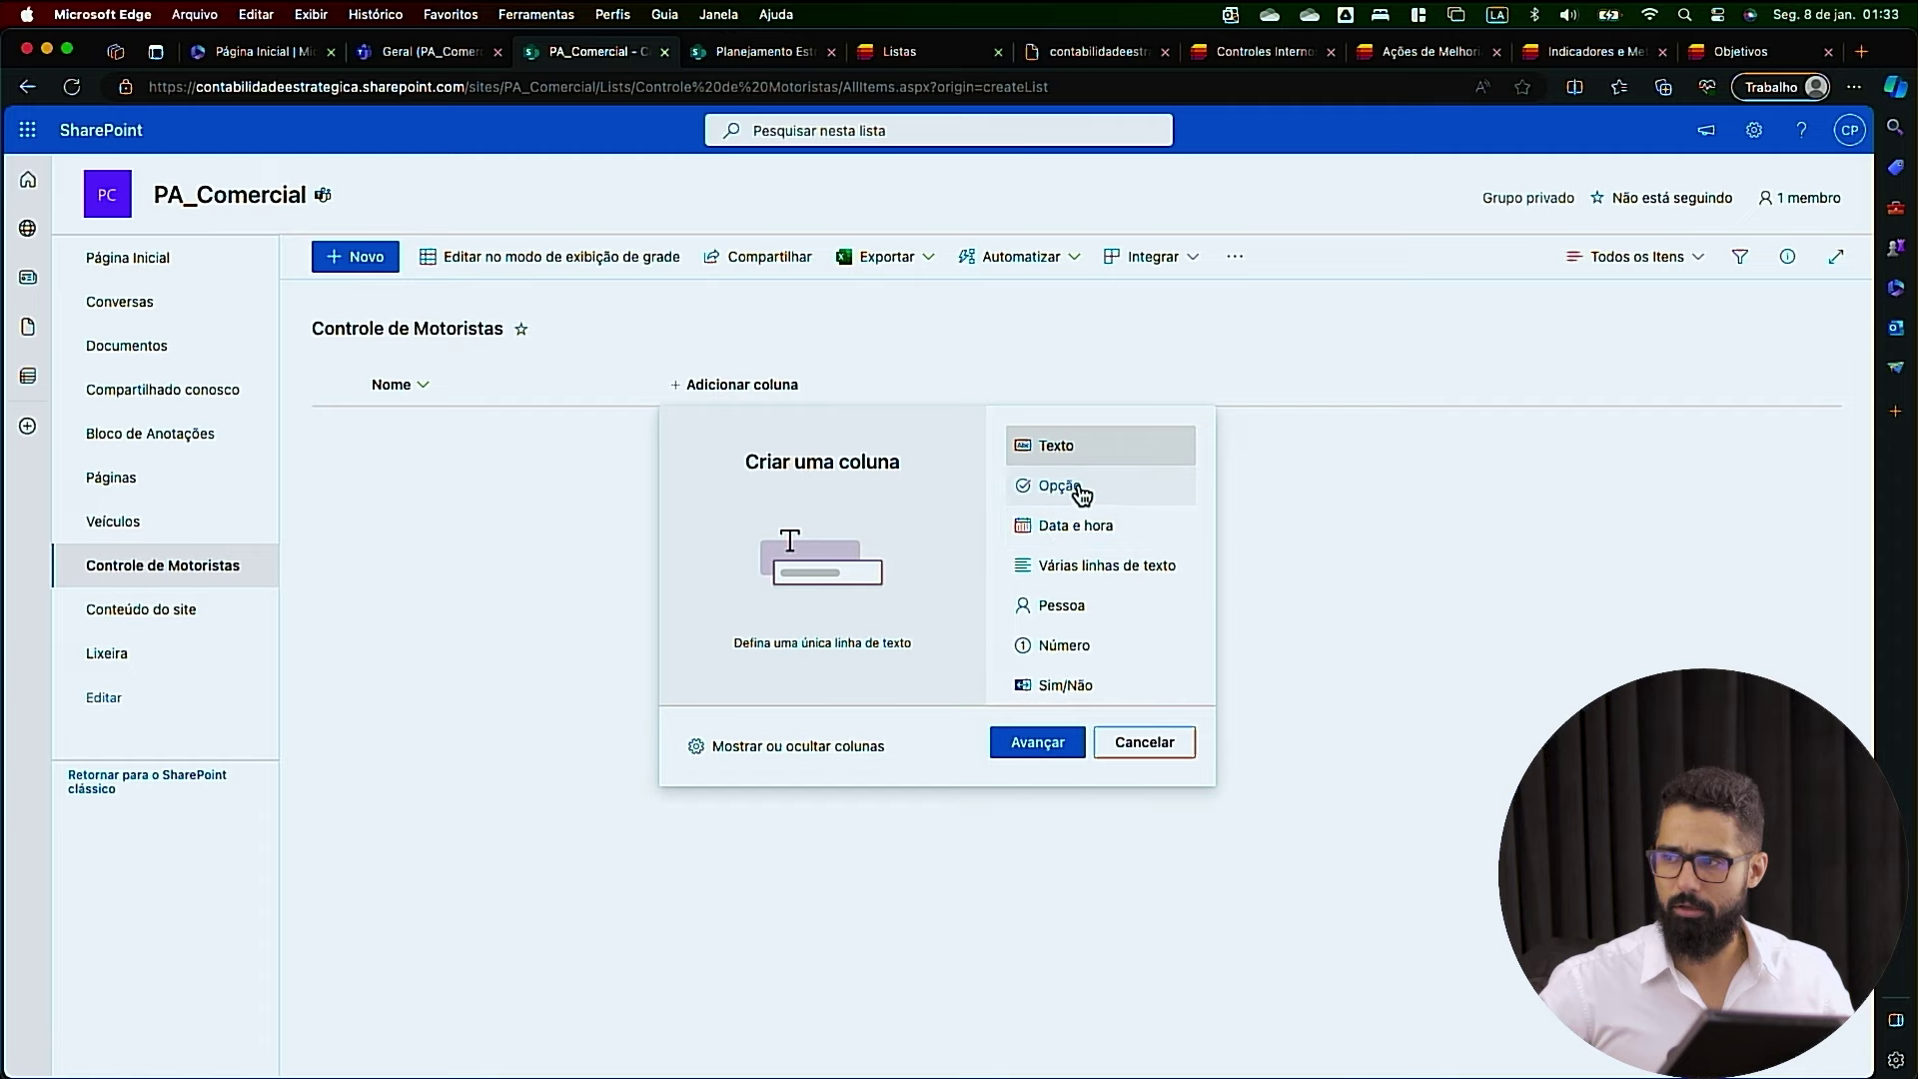
Start a new lookup column named "Veículo" in the Controle de Motoristas list
{"action": "left_click", "coordinate": [885, 389]}
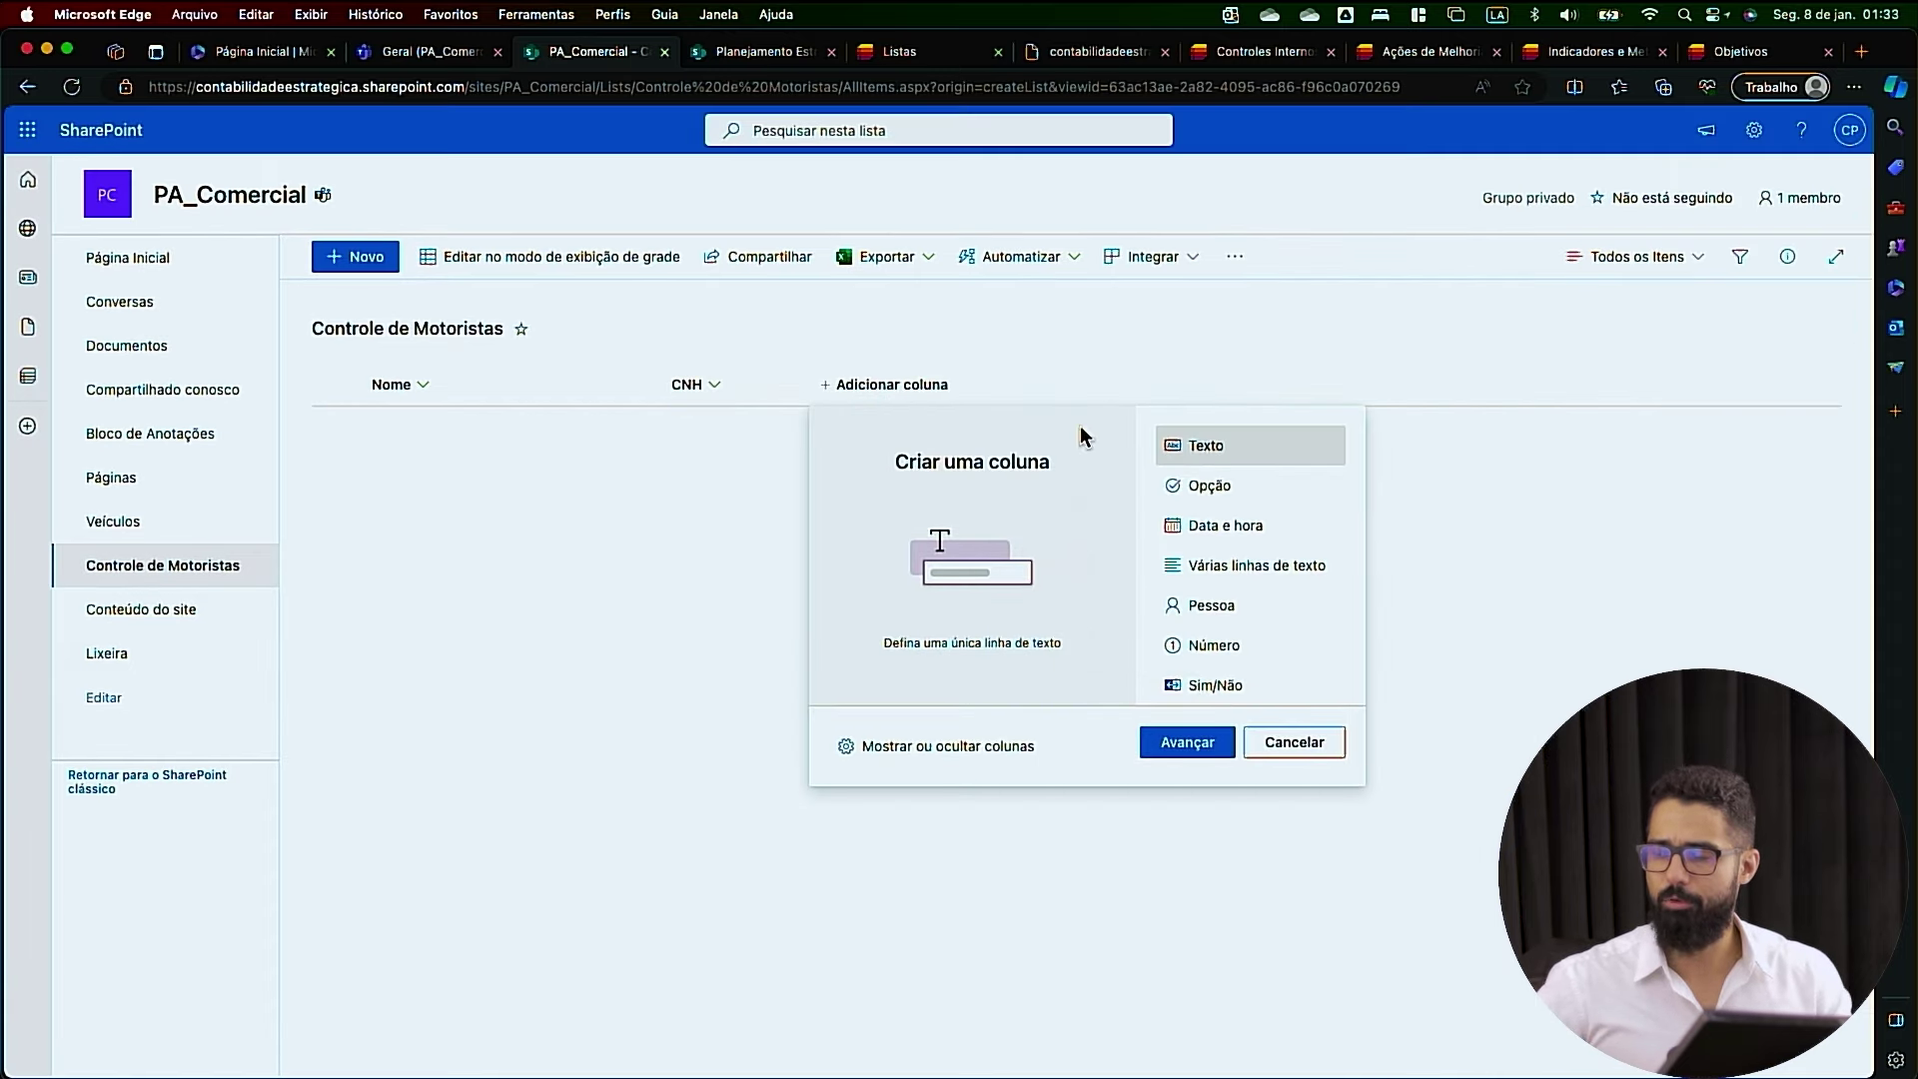
{"action": "left_click", "coordinate": [1227, 530]}
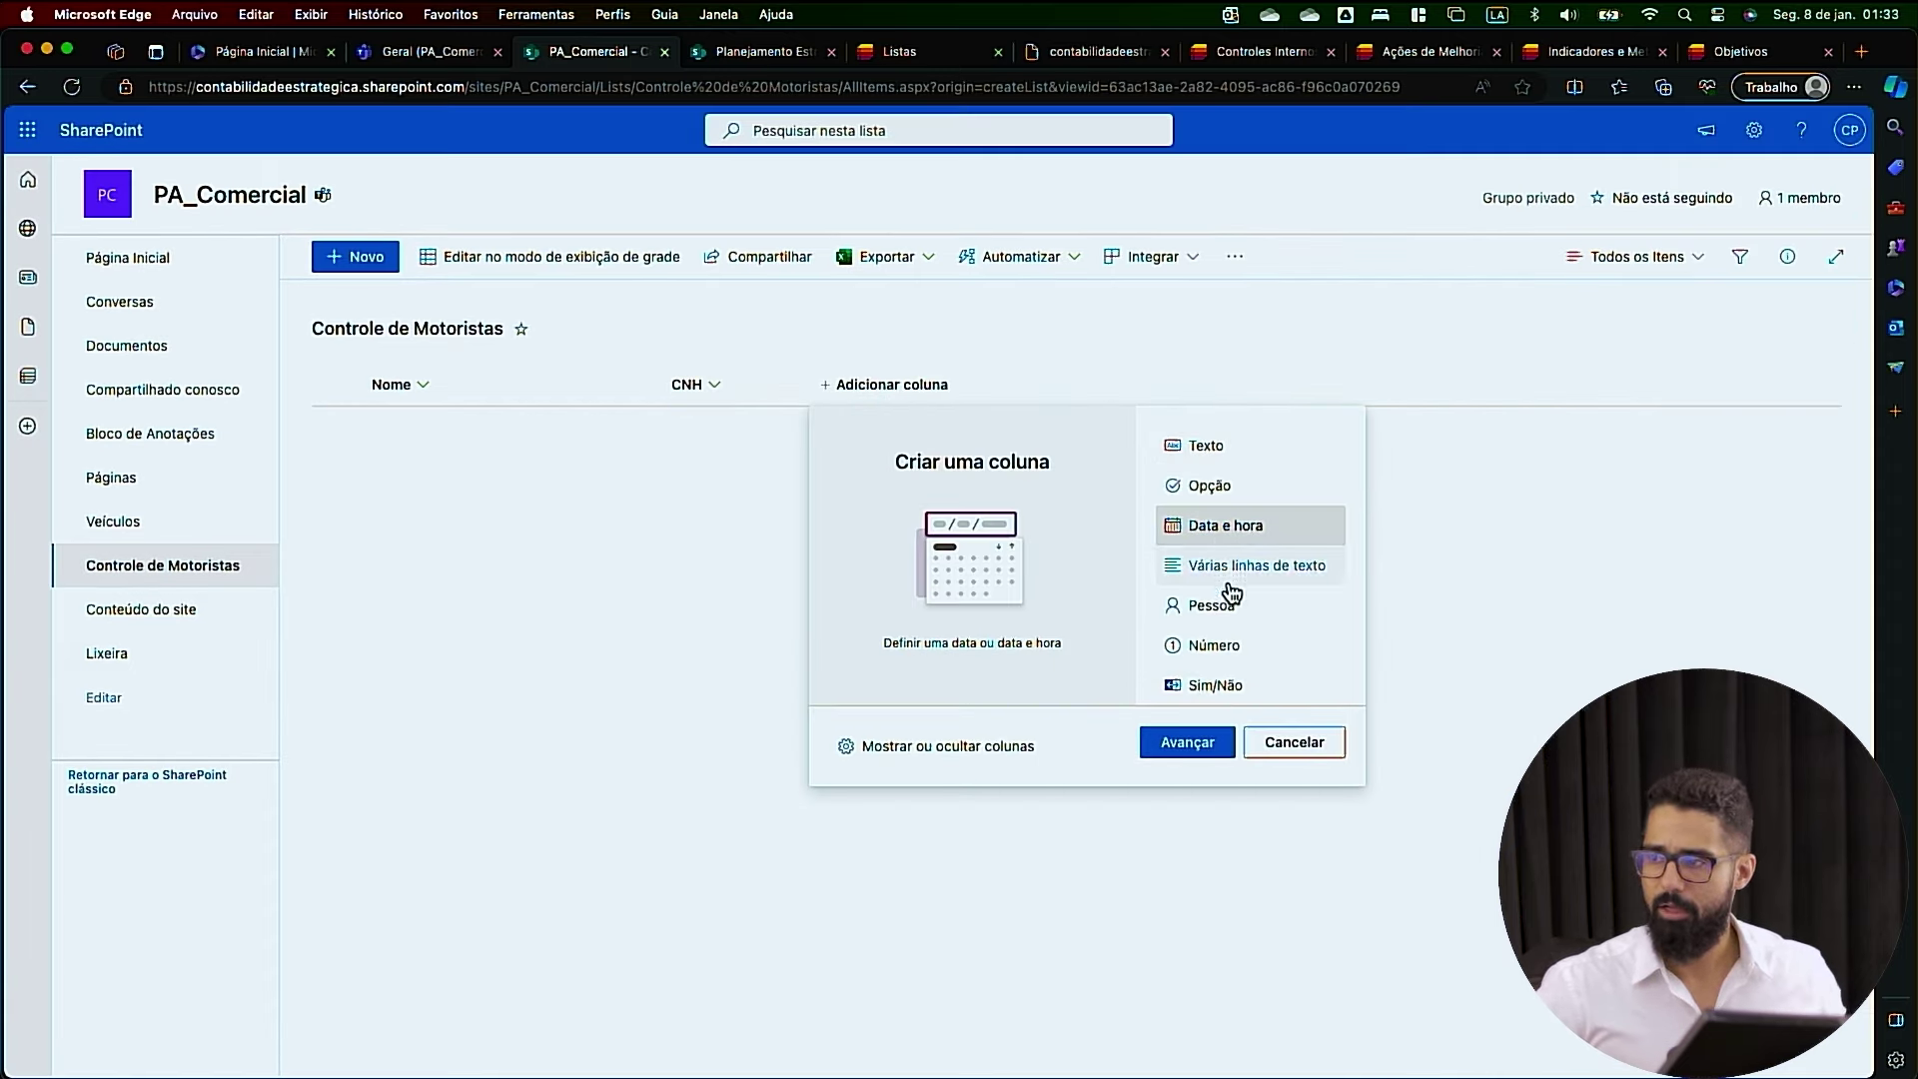
{"action": "scroll", "coordinate": [1239, 629], "scroll_direction": "down", "scroll_amount": 3}
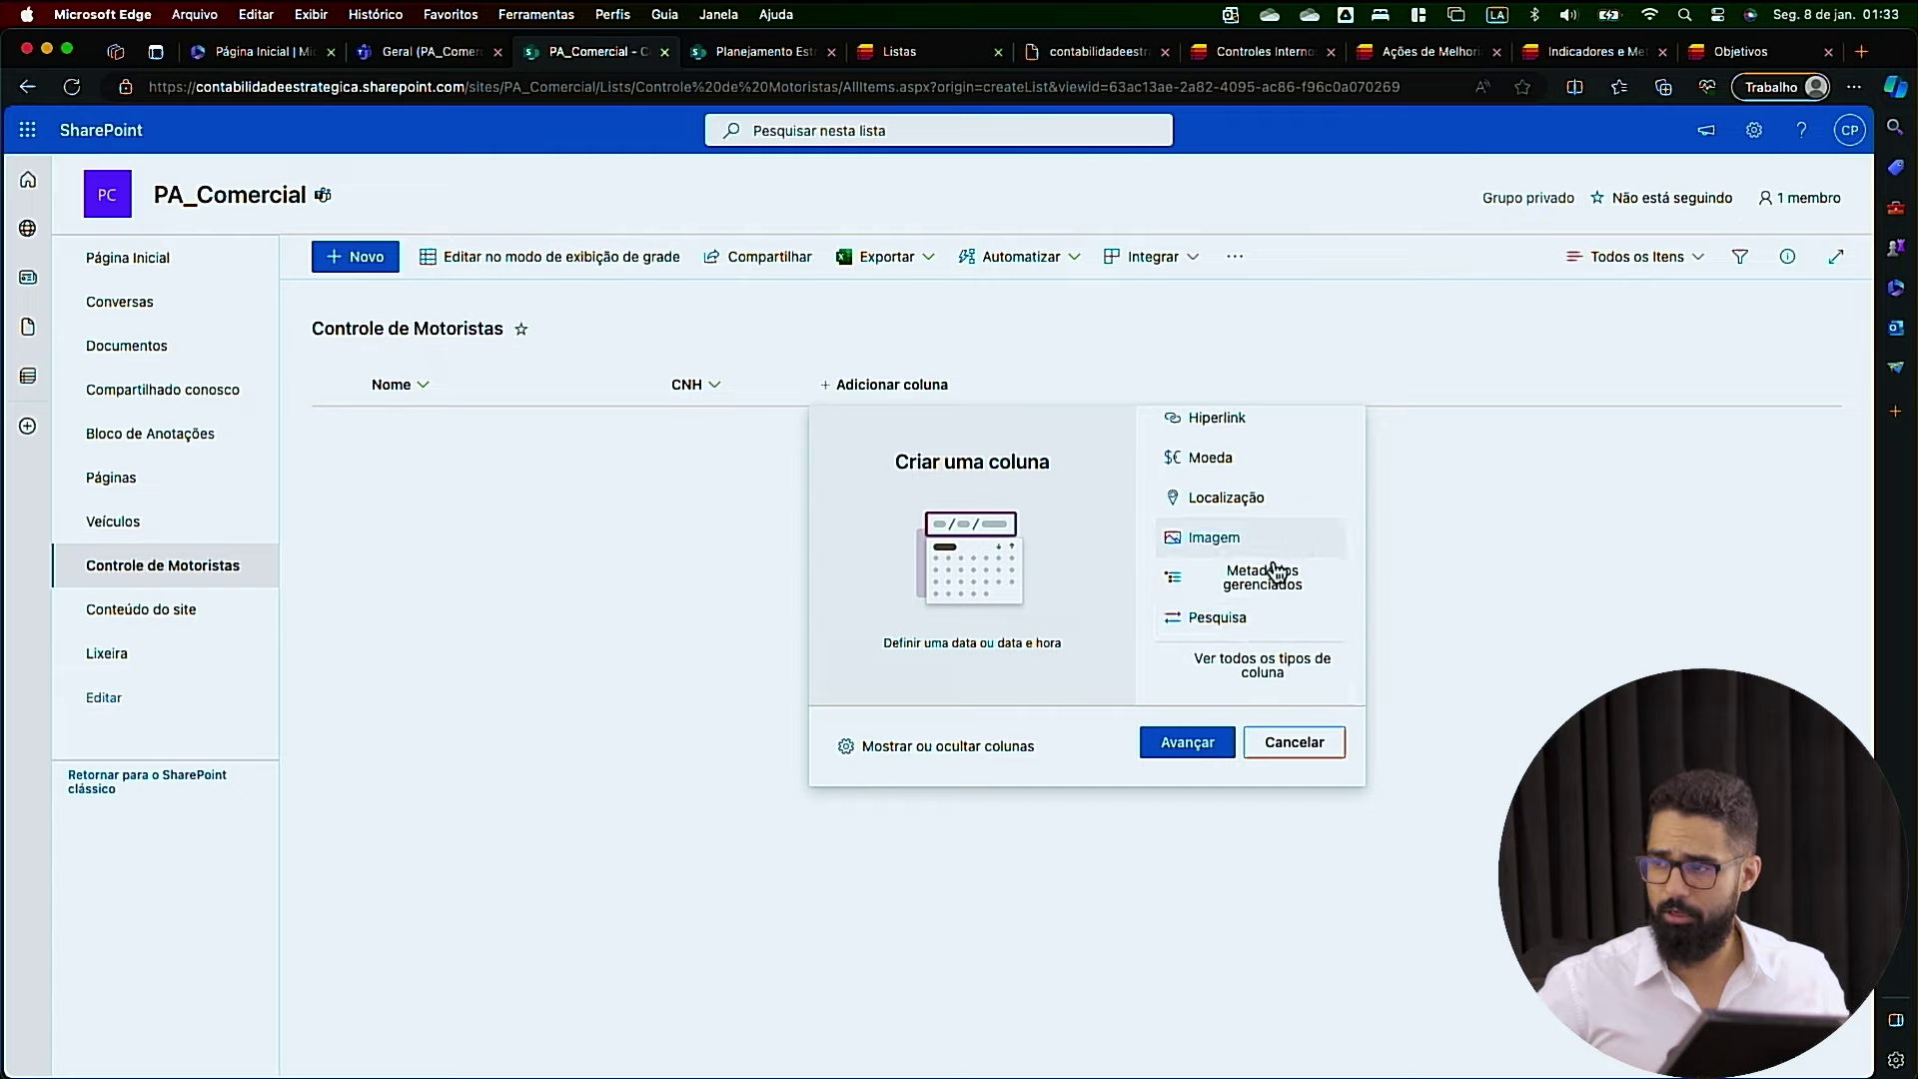
{"action": "left_click", "coordinate": [1239, 618]}
{"action": "left_click", "coordinate": [1188, 742]}
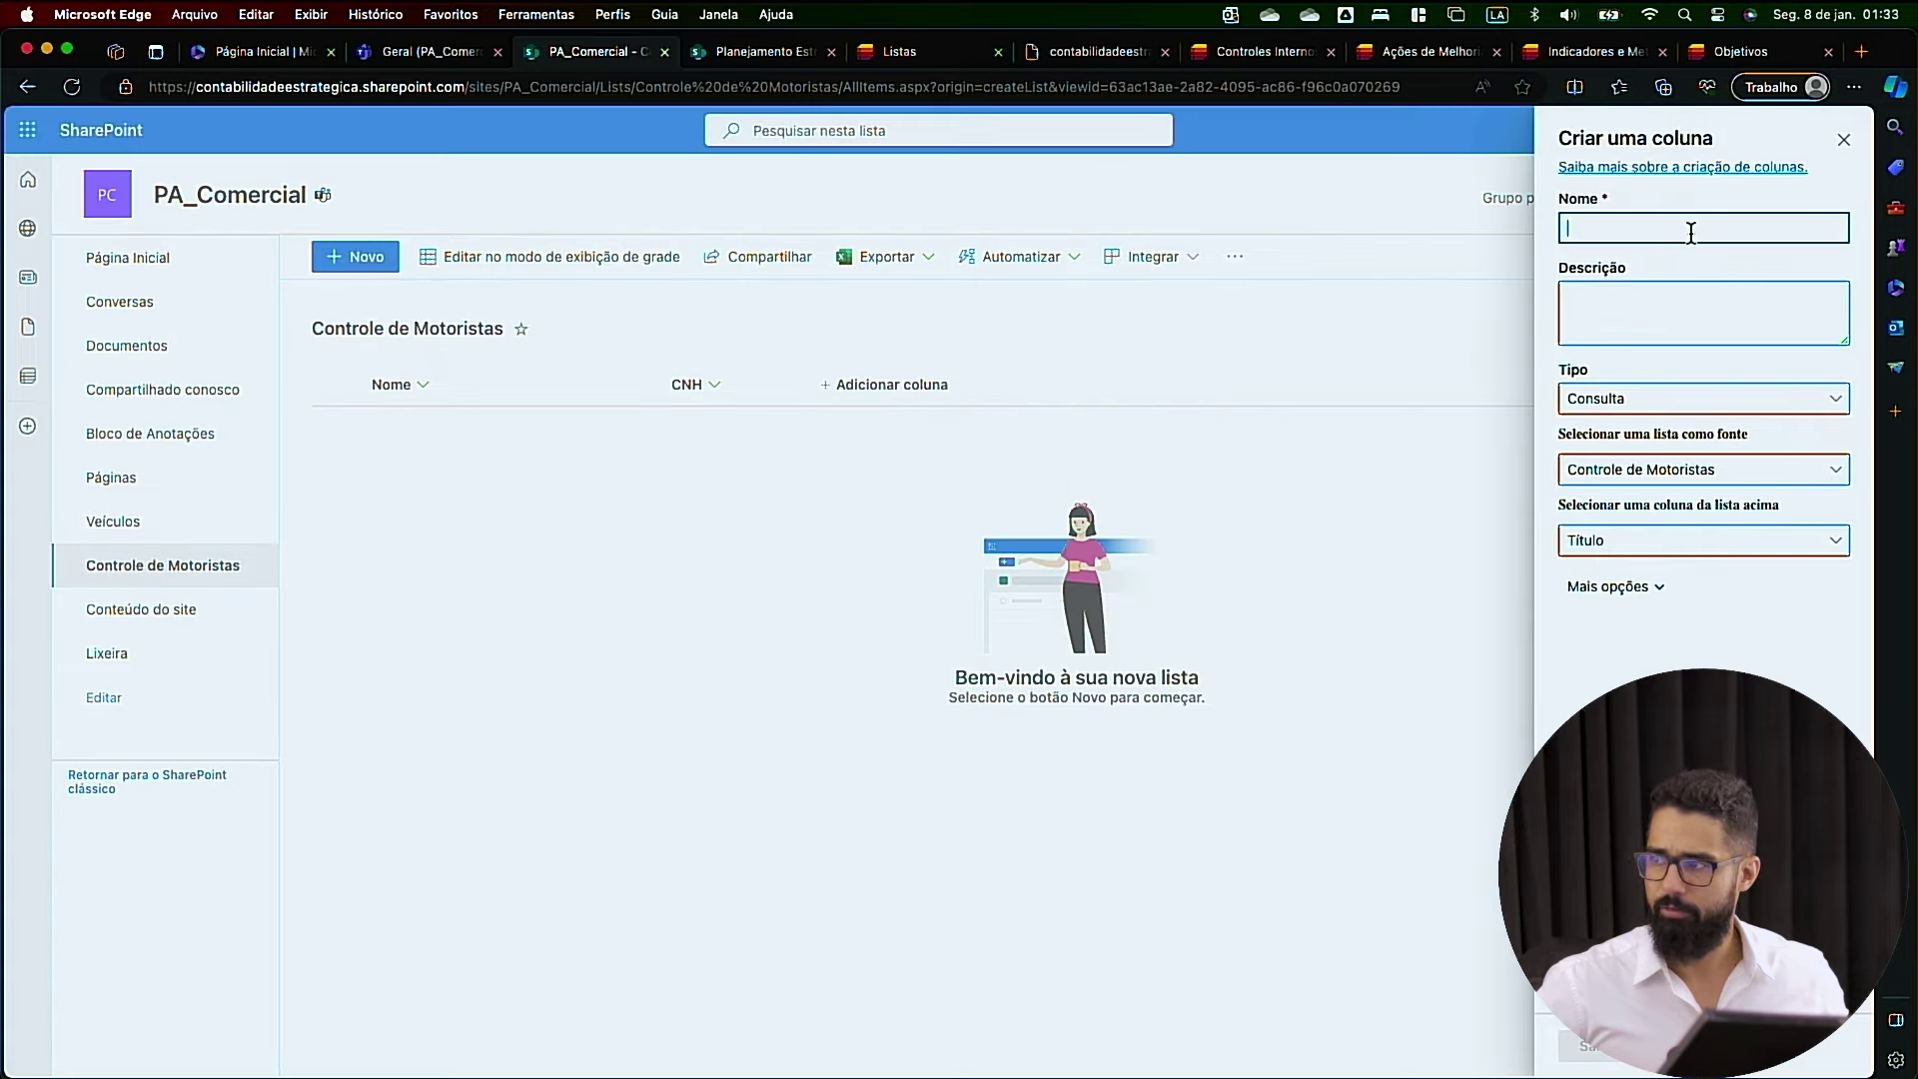
{"action": "type", "text": "Ve"}
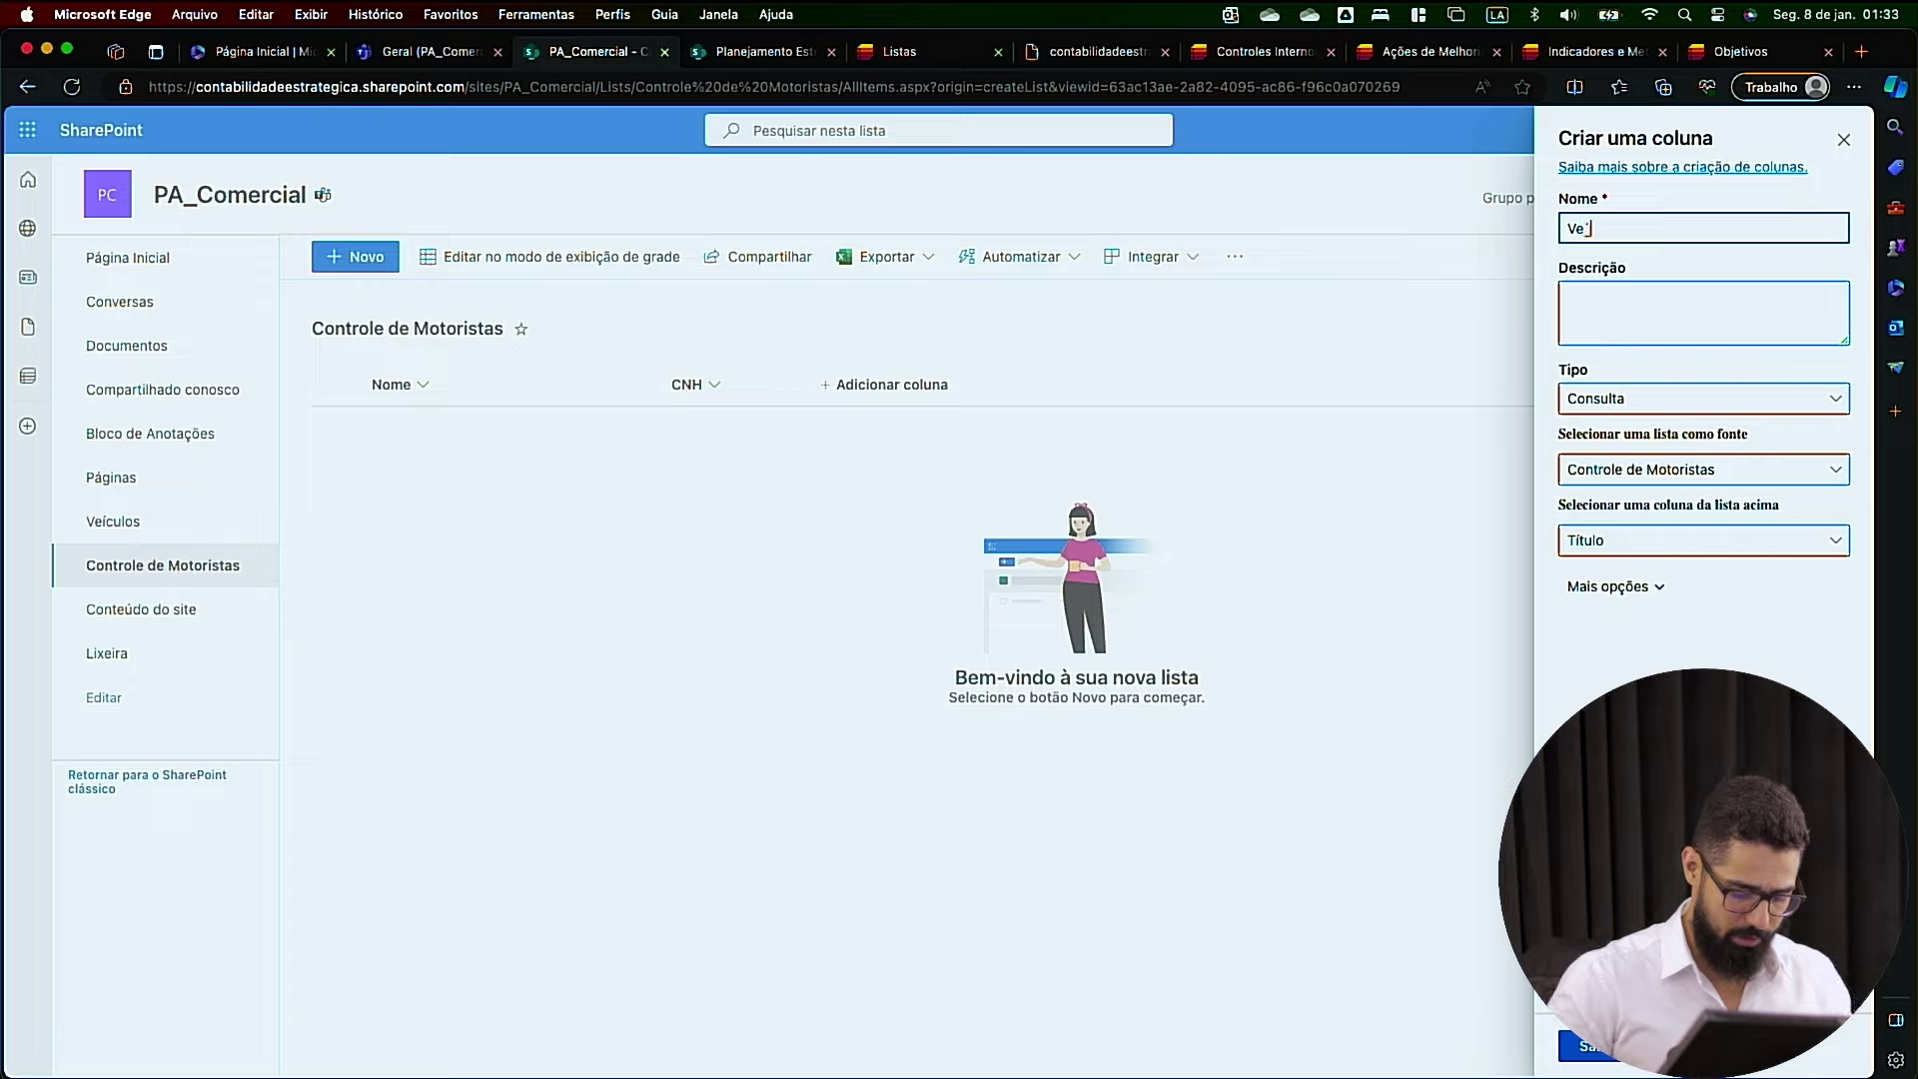
{"action": "type", "text": "ículo"}
Set the Veículo lookup's source to the Nome column of the Veículos list and save the column
{"action": "left_click", "coordinate": [1650, 400]}
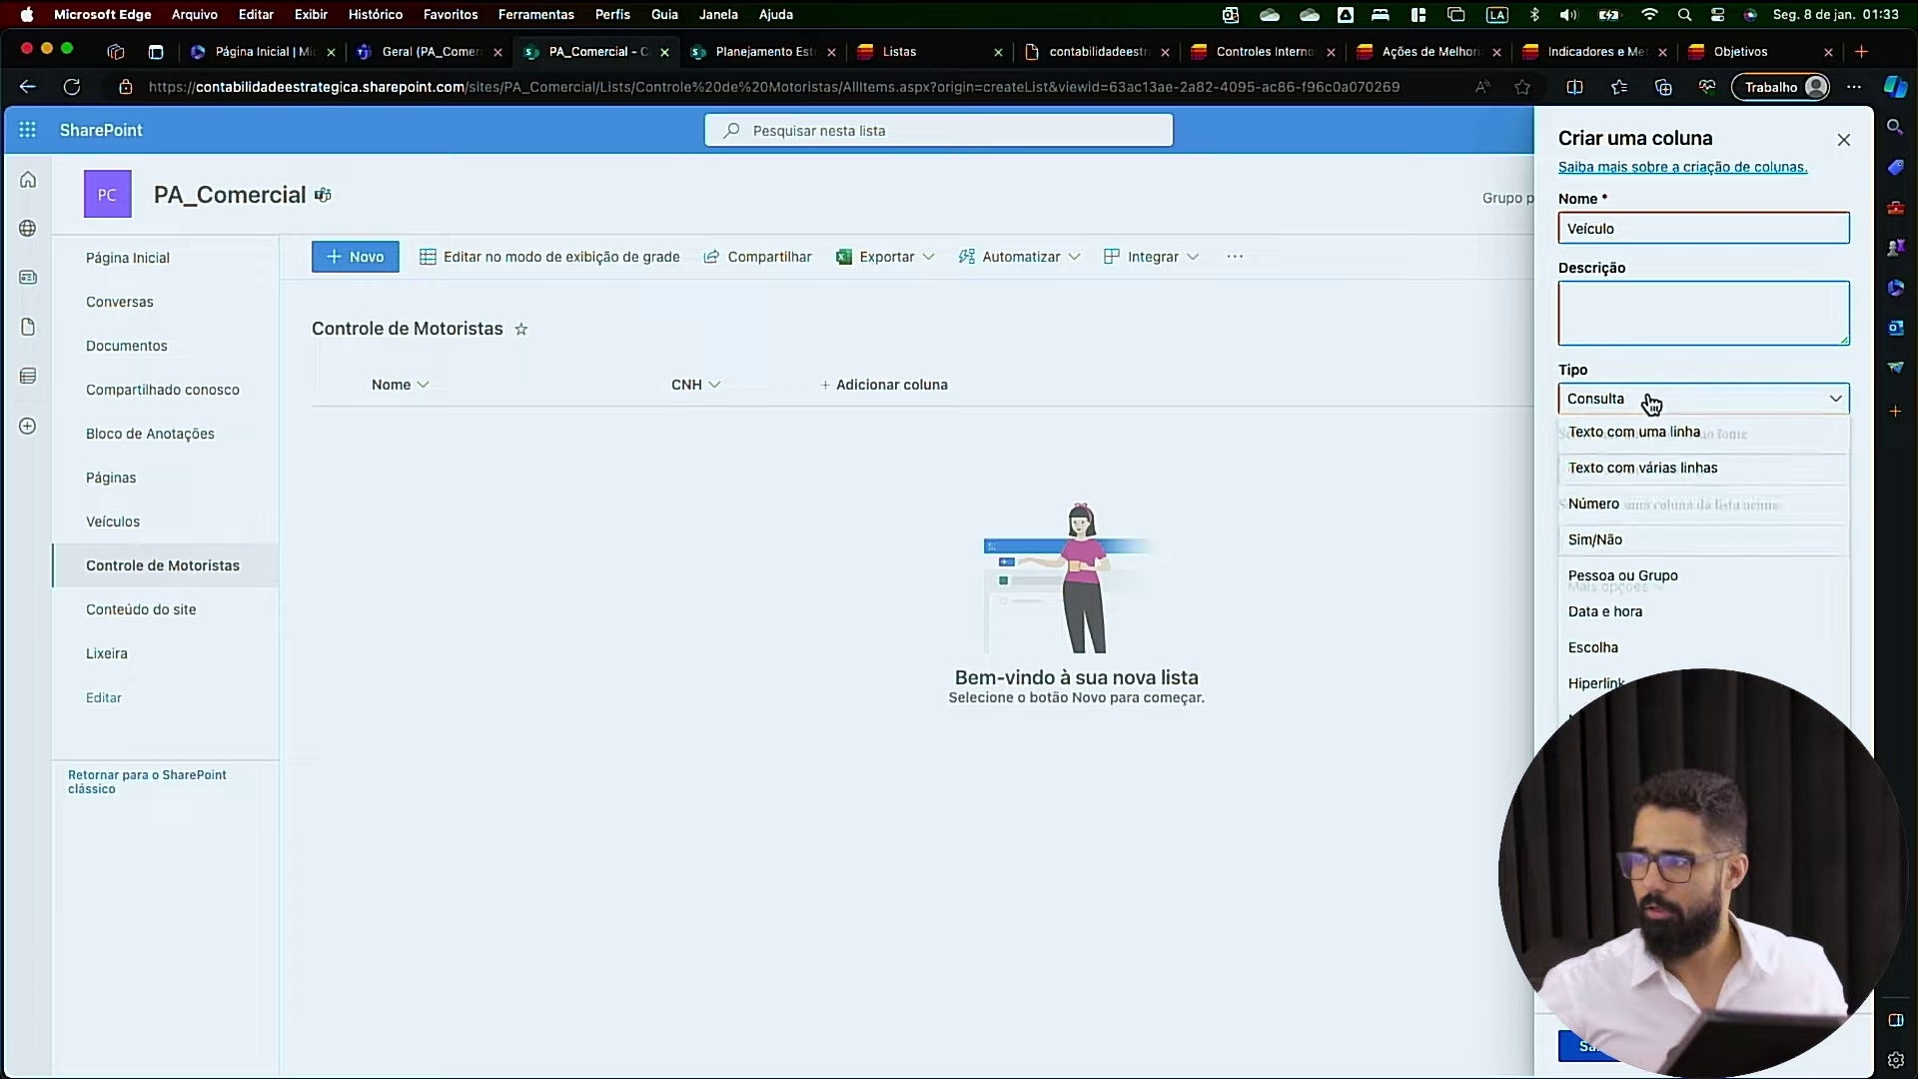
{"action": "left_click", "coordinate": [1650, 399]}
{"action": "left_click", "coordinate": [1631, 475]}
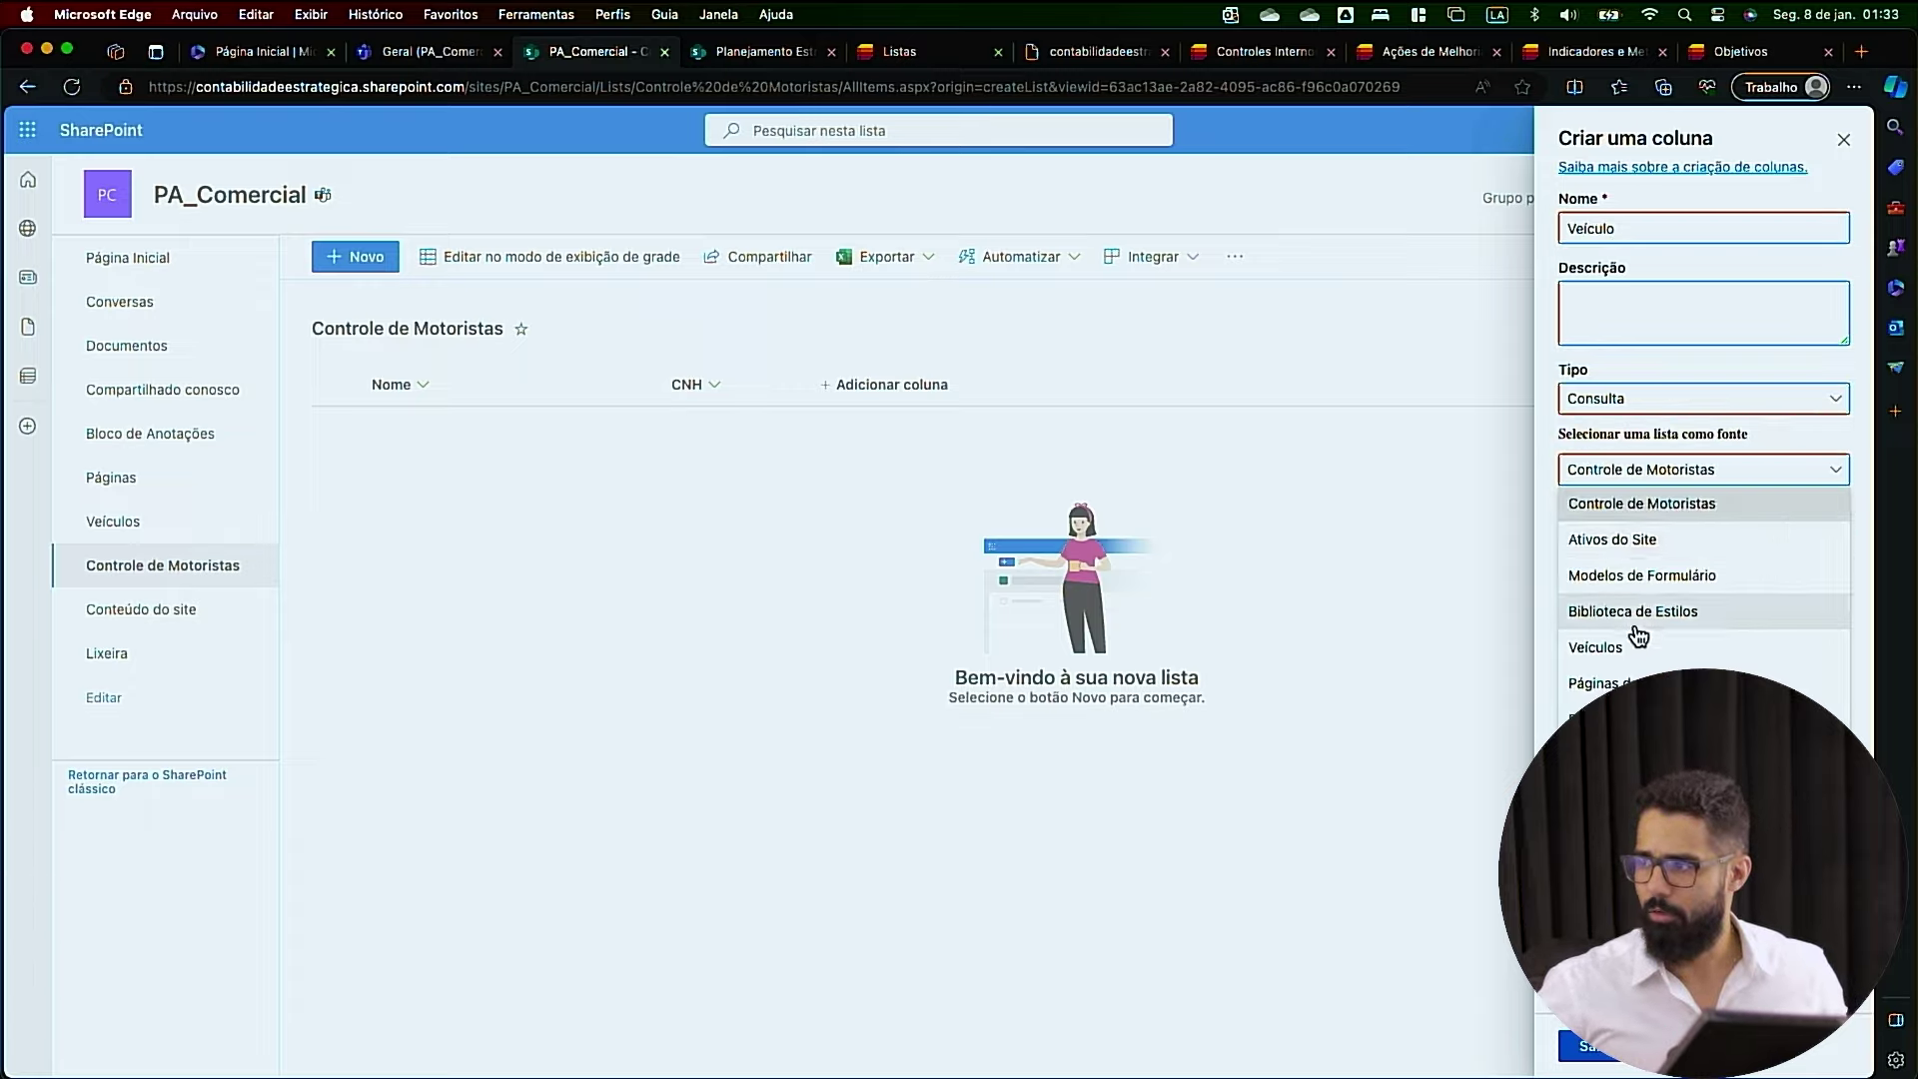
{"action": "left_click", "coordinate": [1628, 654]}
{"action": "left_click", "coordinate": [1660, 545]}
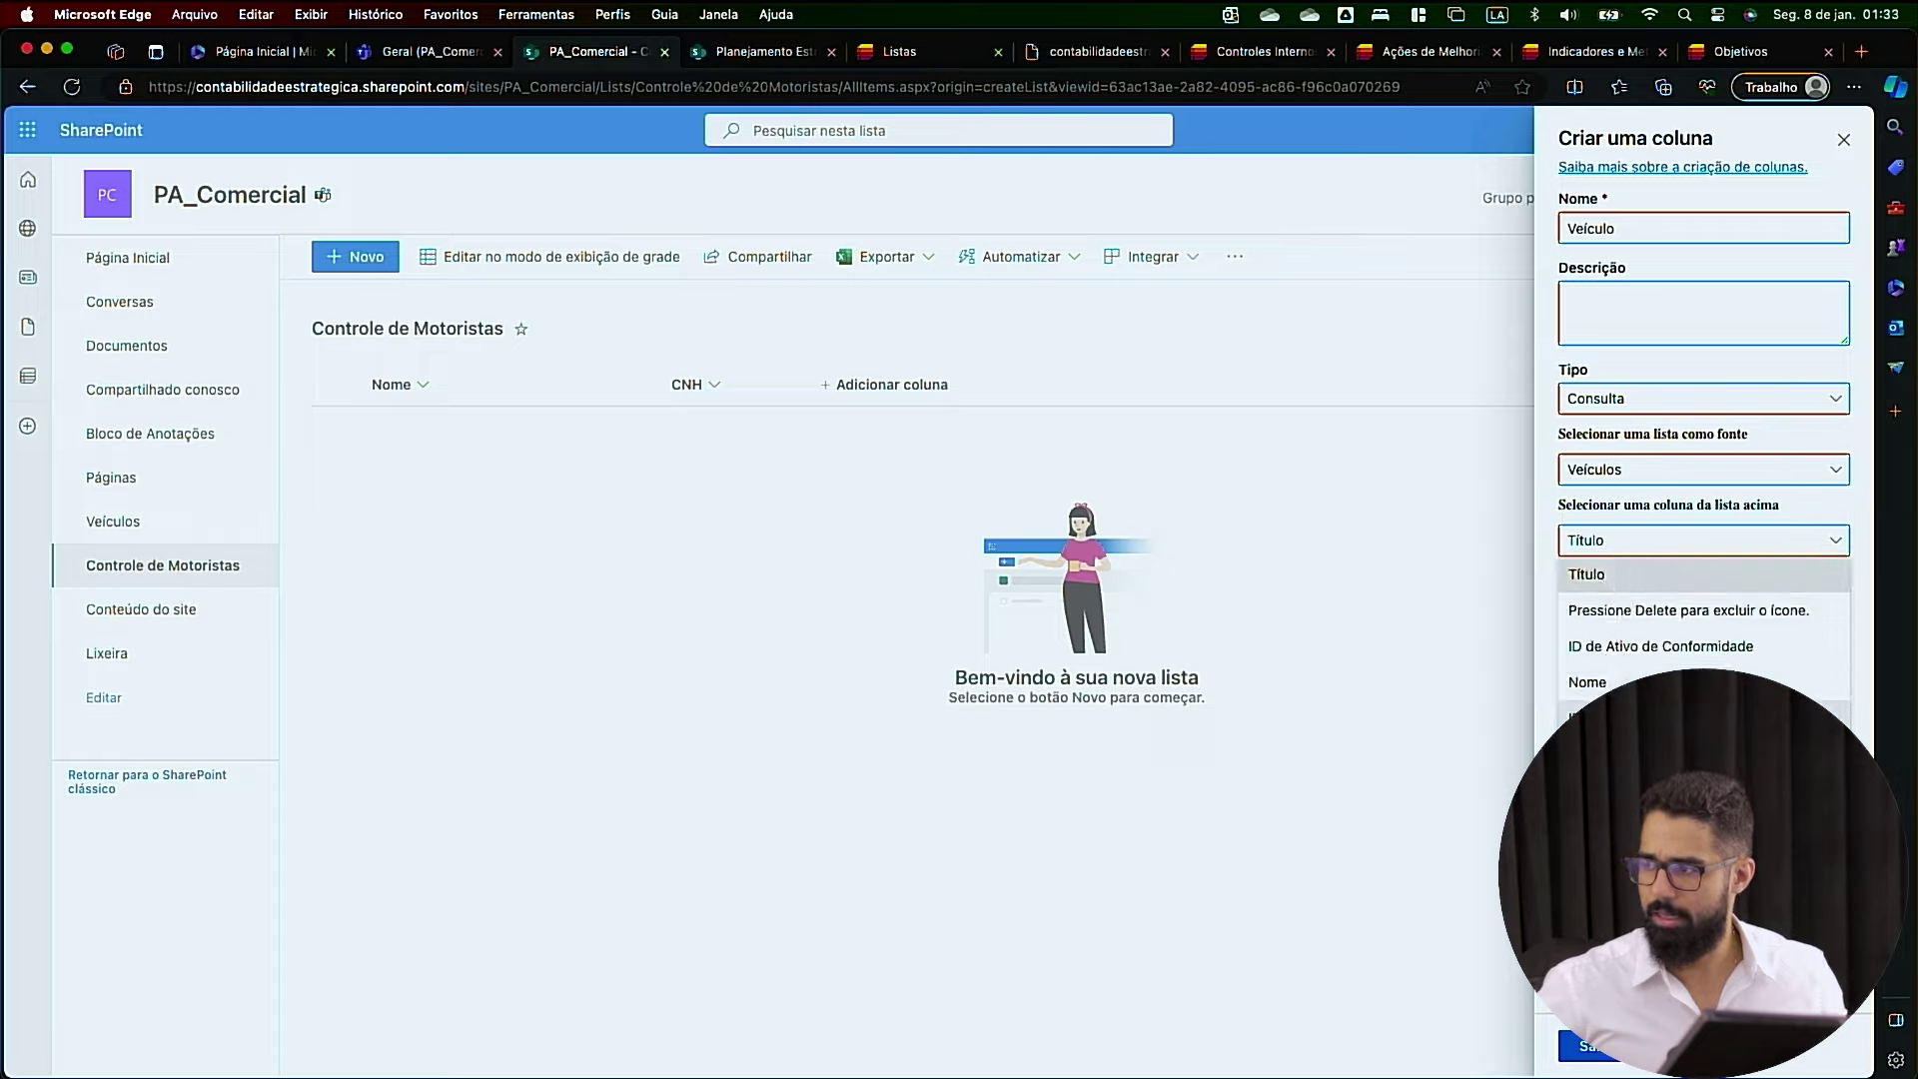
{"action": "left_click", "coordinate": [1599, 683]}
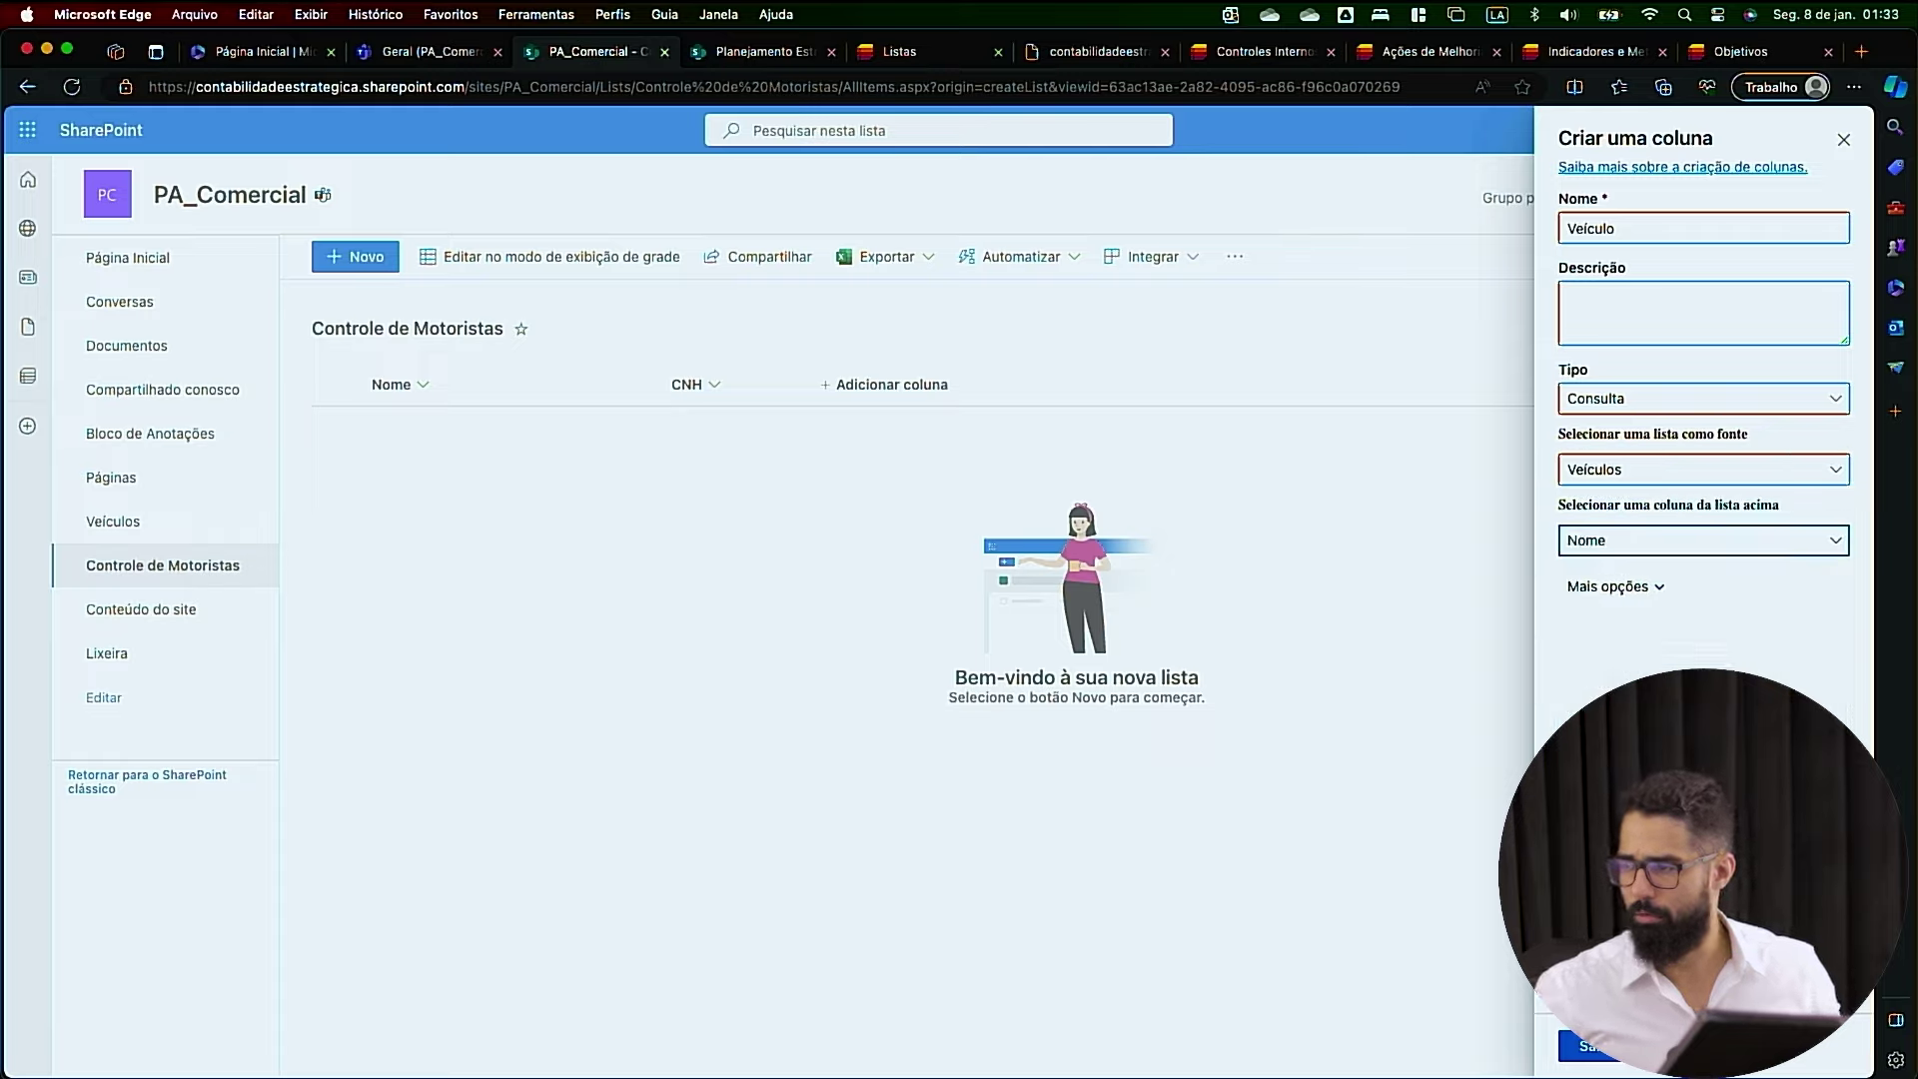
{"action": "left_click", "coordinate": [1601, 1048]}
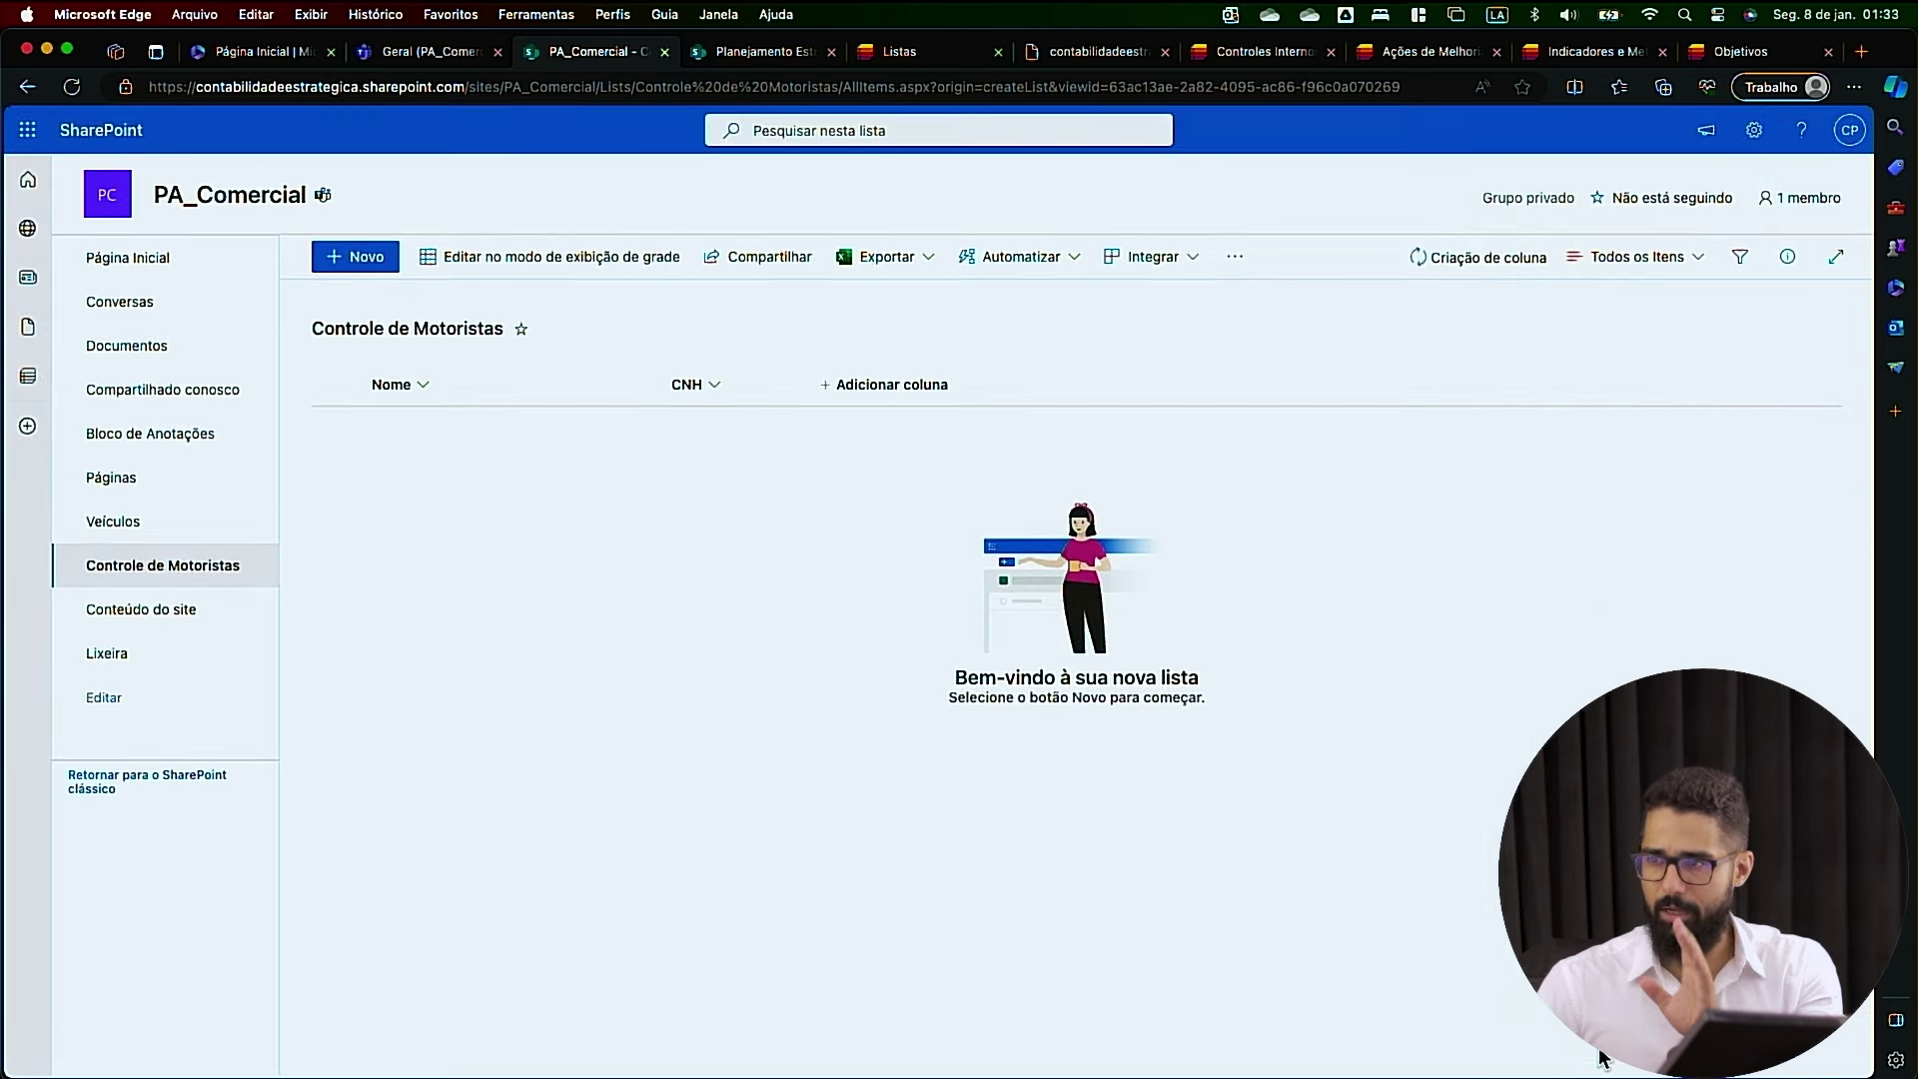
Add an item to the Veículos list with Placa RRR7777, Nome Val, Marca VW and Moidelo Stilo
{"action": "left_click", "coordinate": [142, 528]}
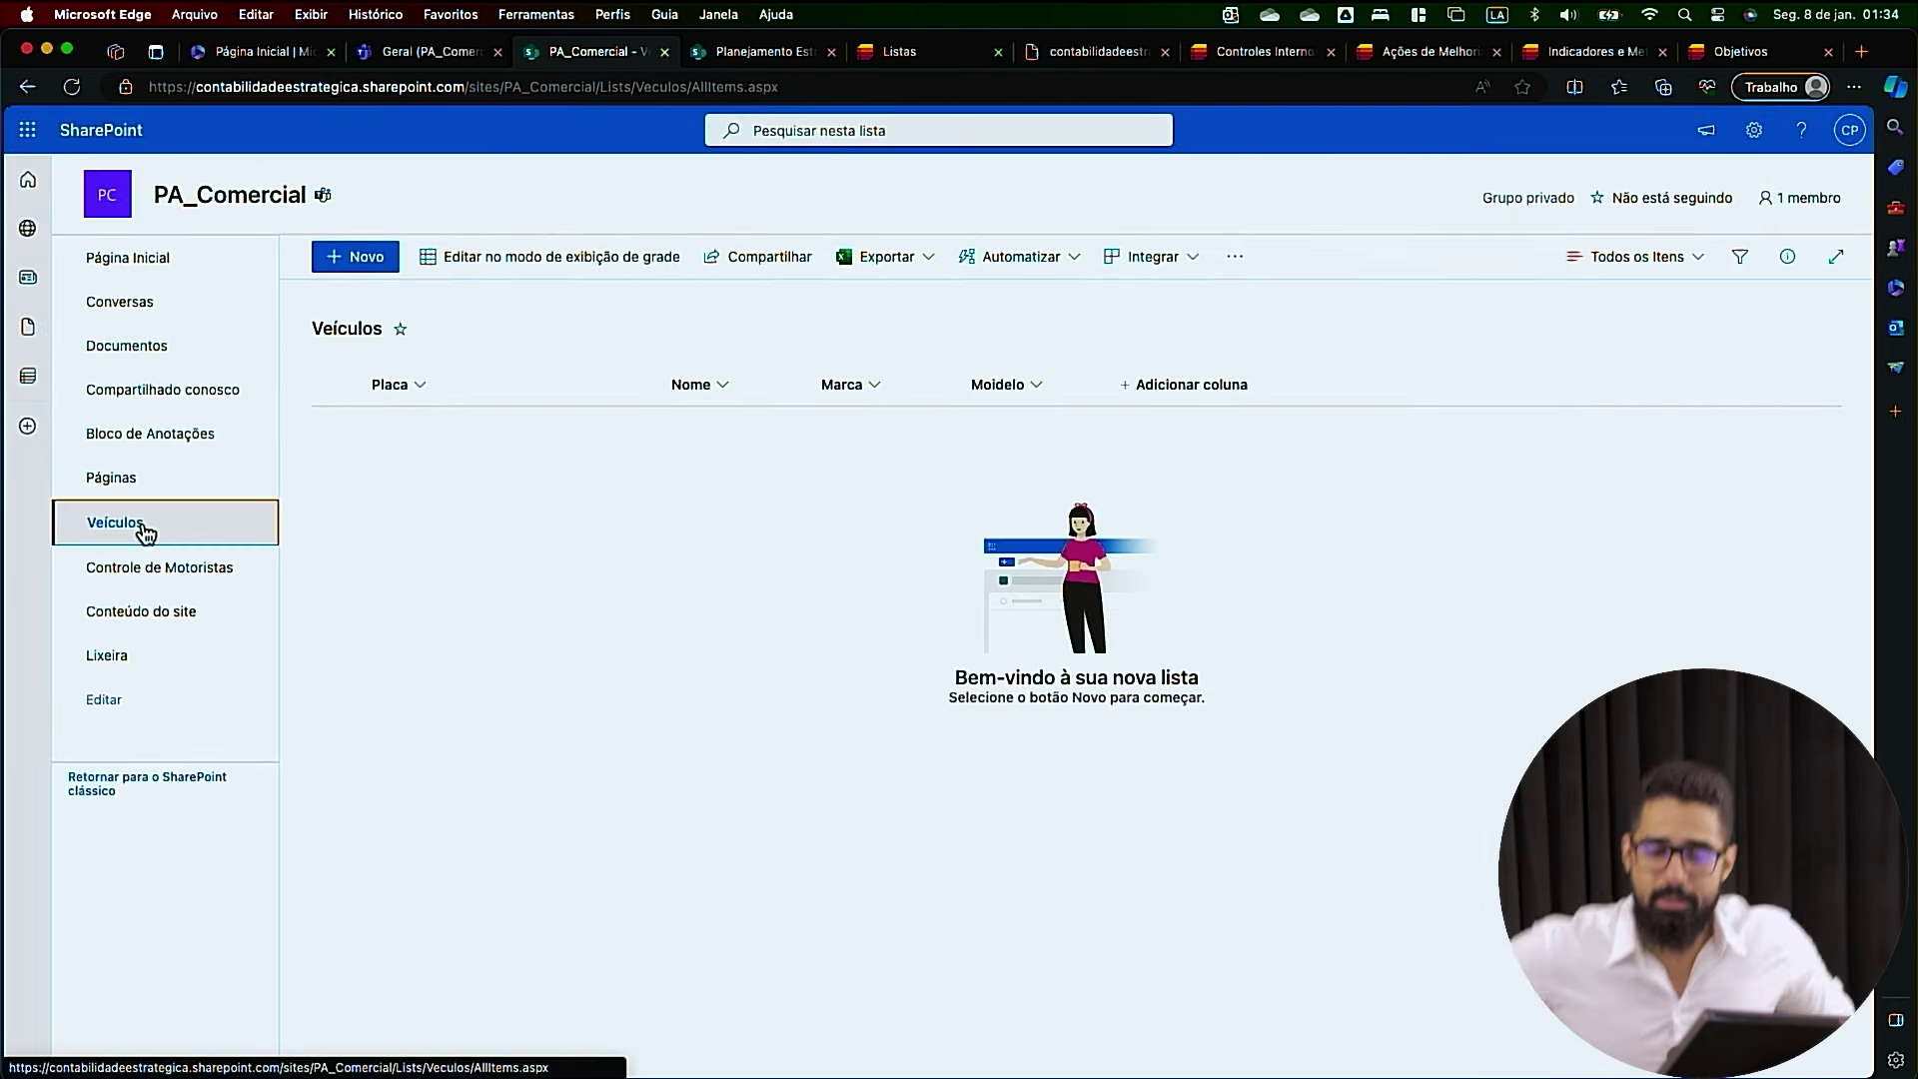
{"action": "left_click", "coordinate": [397, 270]}
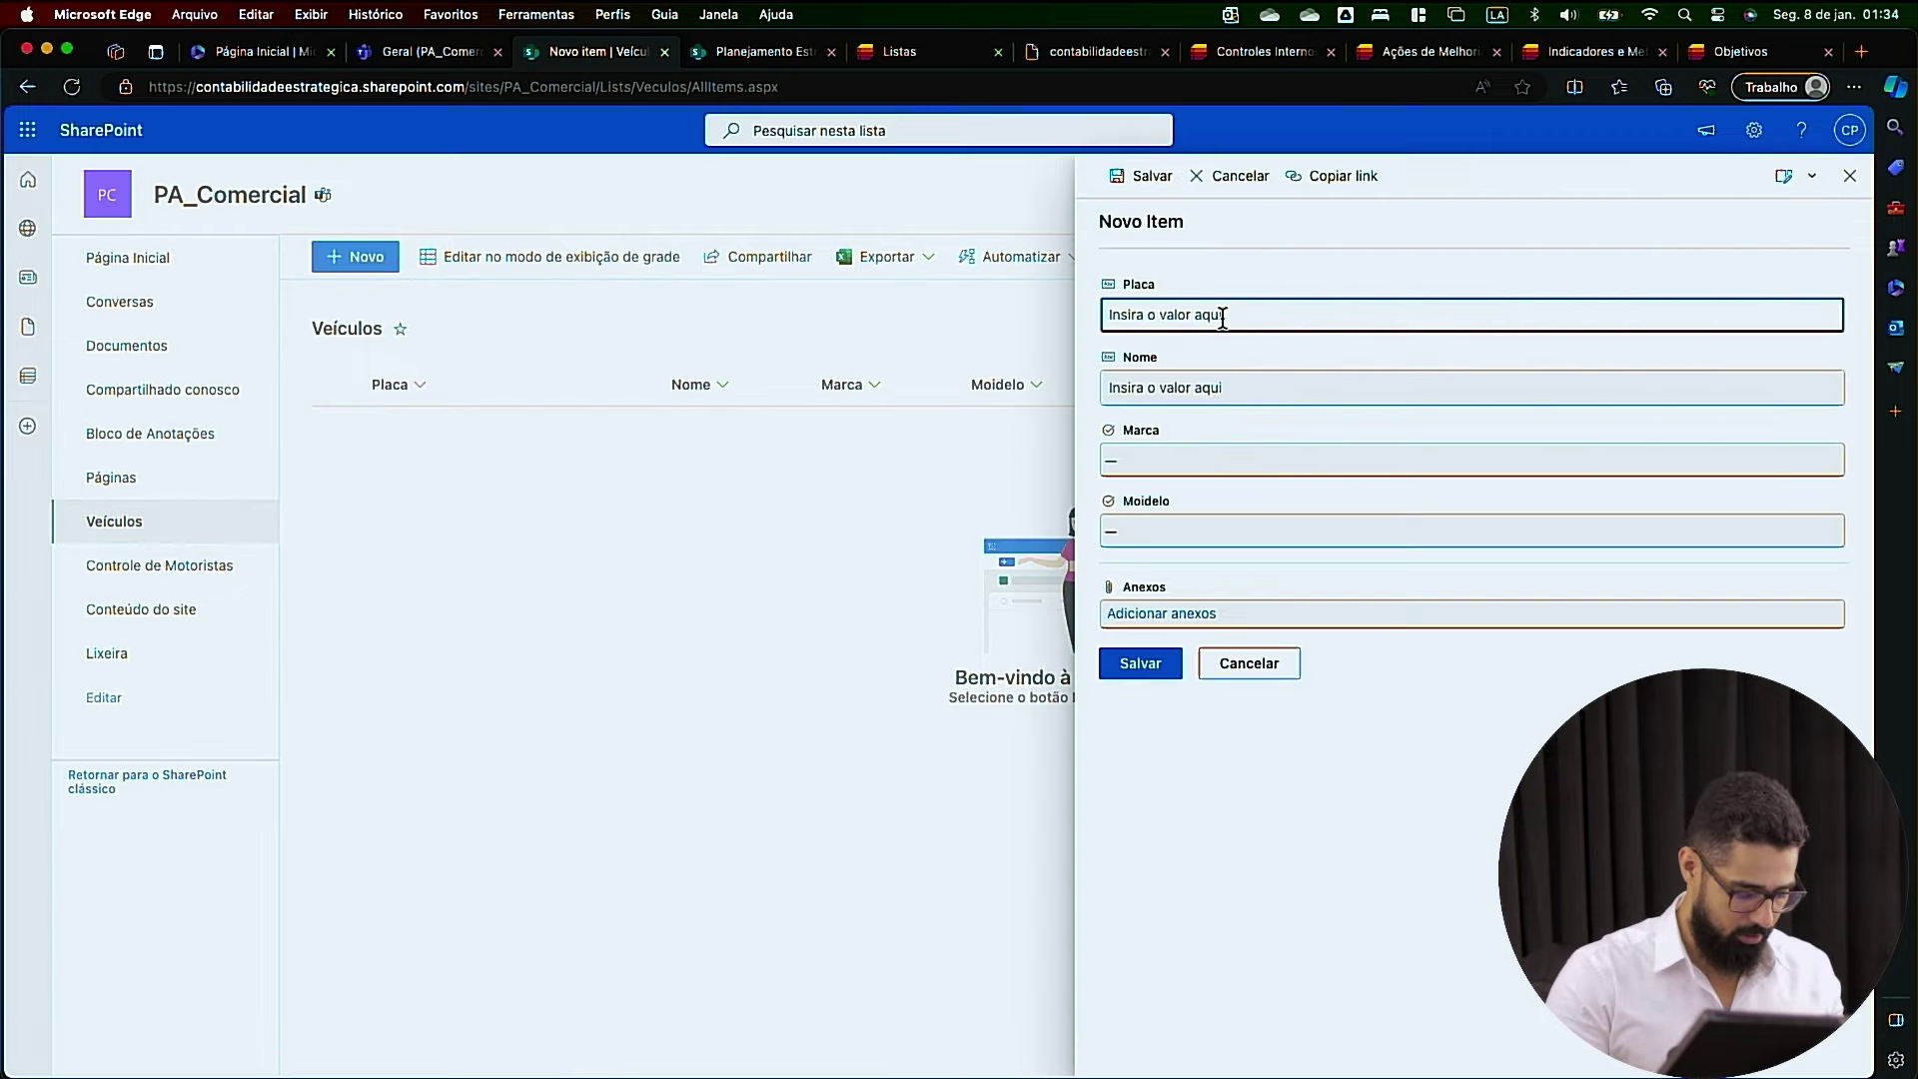
{"action": "type", "text": "RRR7777"}
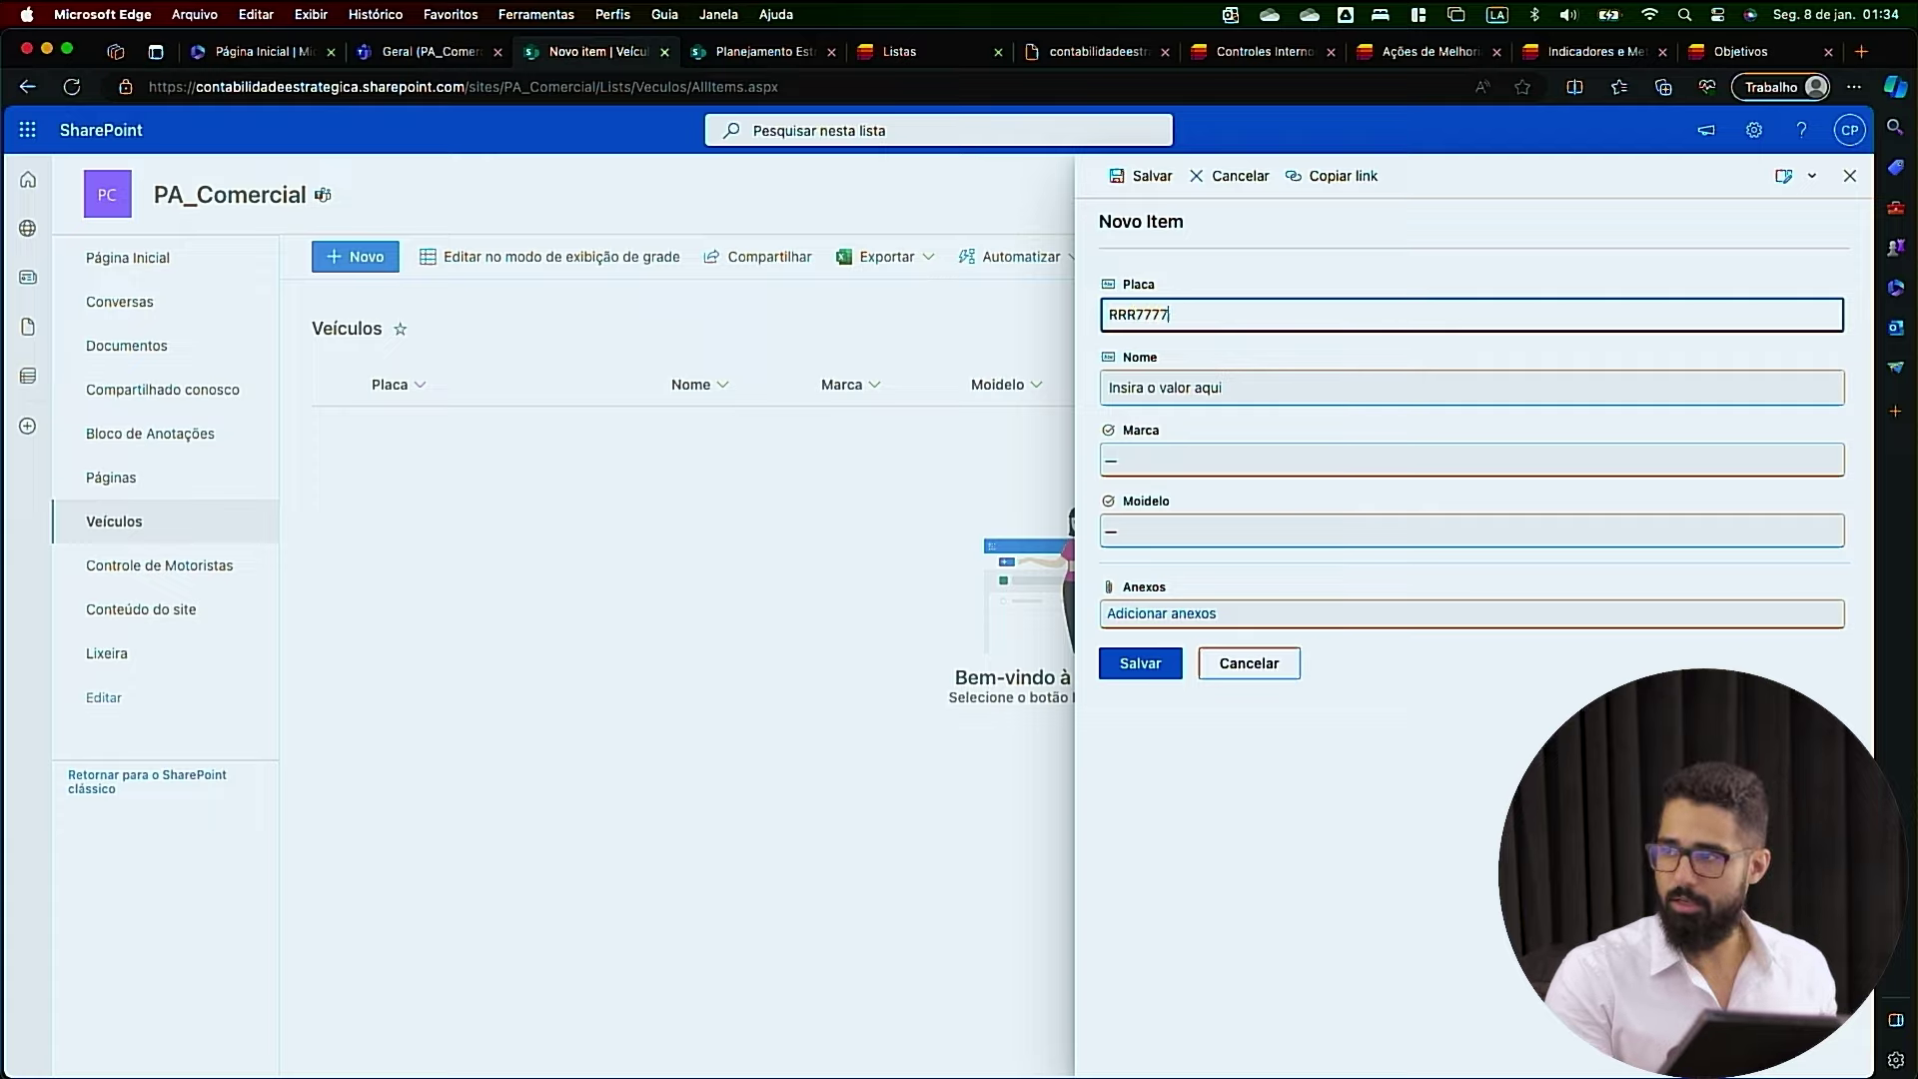
{"action": "left_click", "coordinate": [1230, 385]}
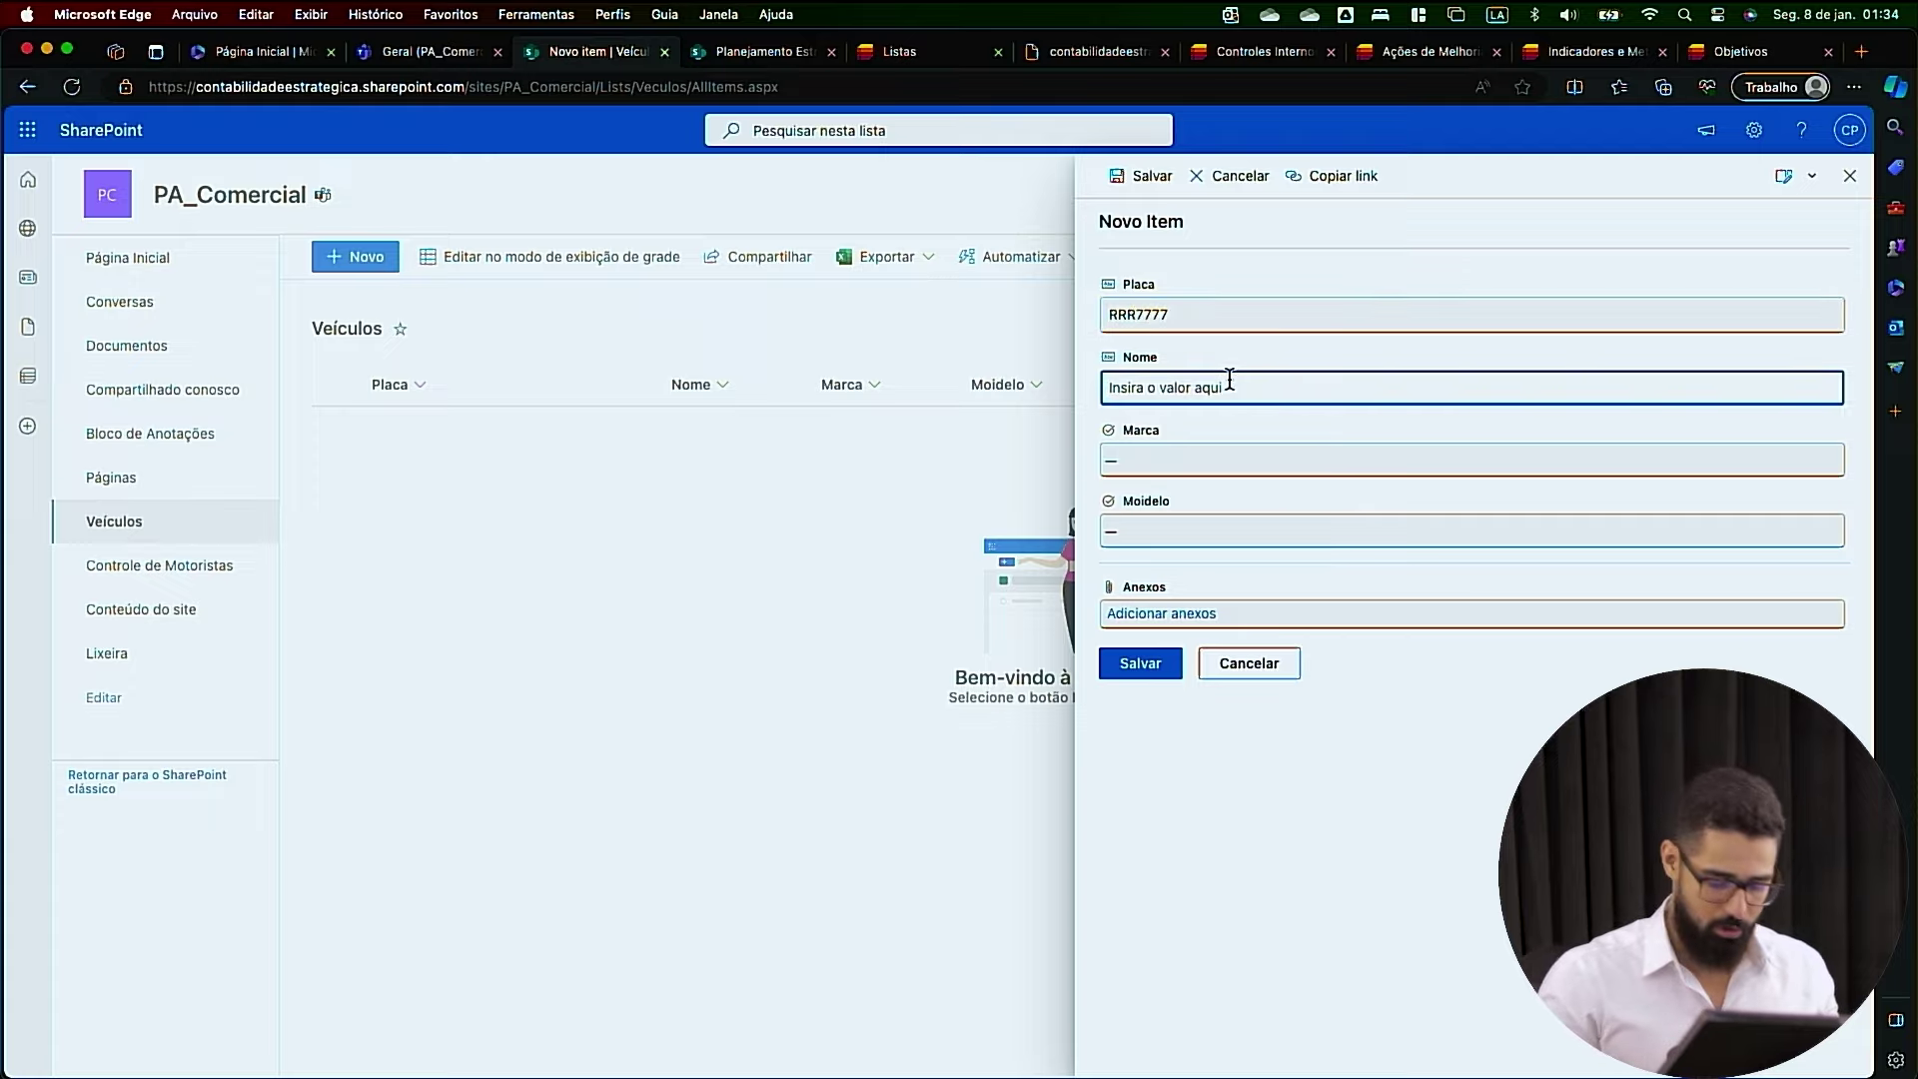
{"action": "type", "text": "Val"}
{"action": "left_click", "coordinate": [1159, 460]}
{"action": "left_click", "coordinate": [1142, 548]}
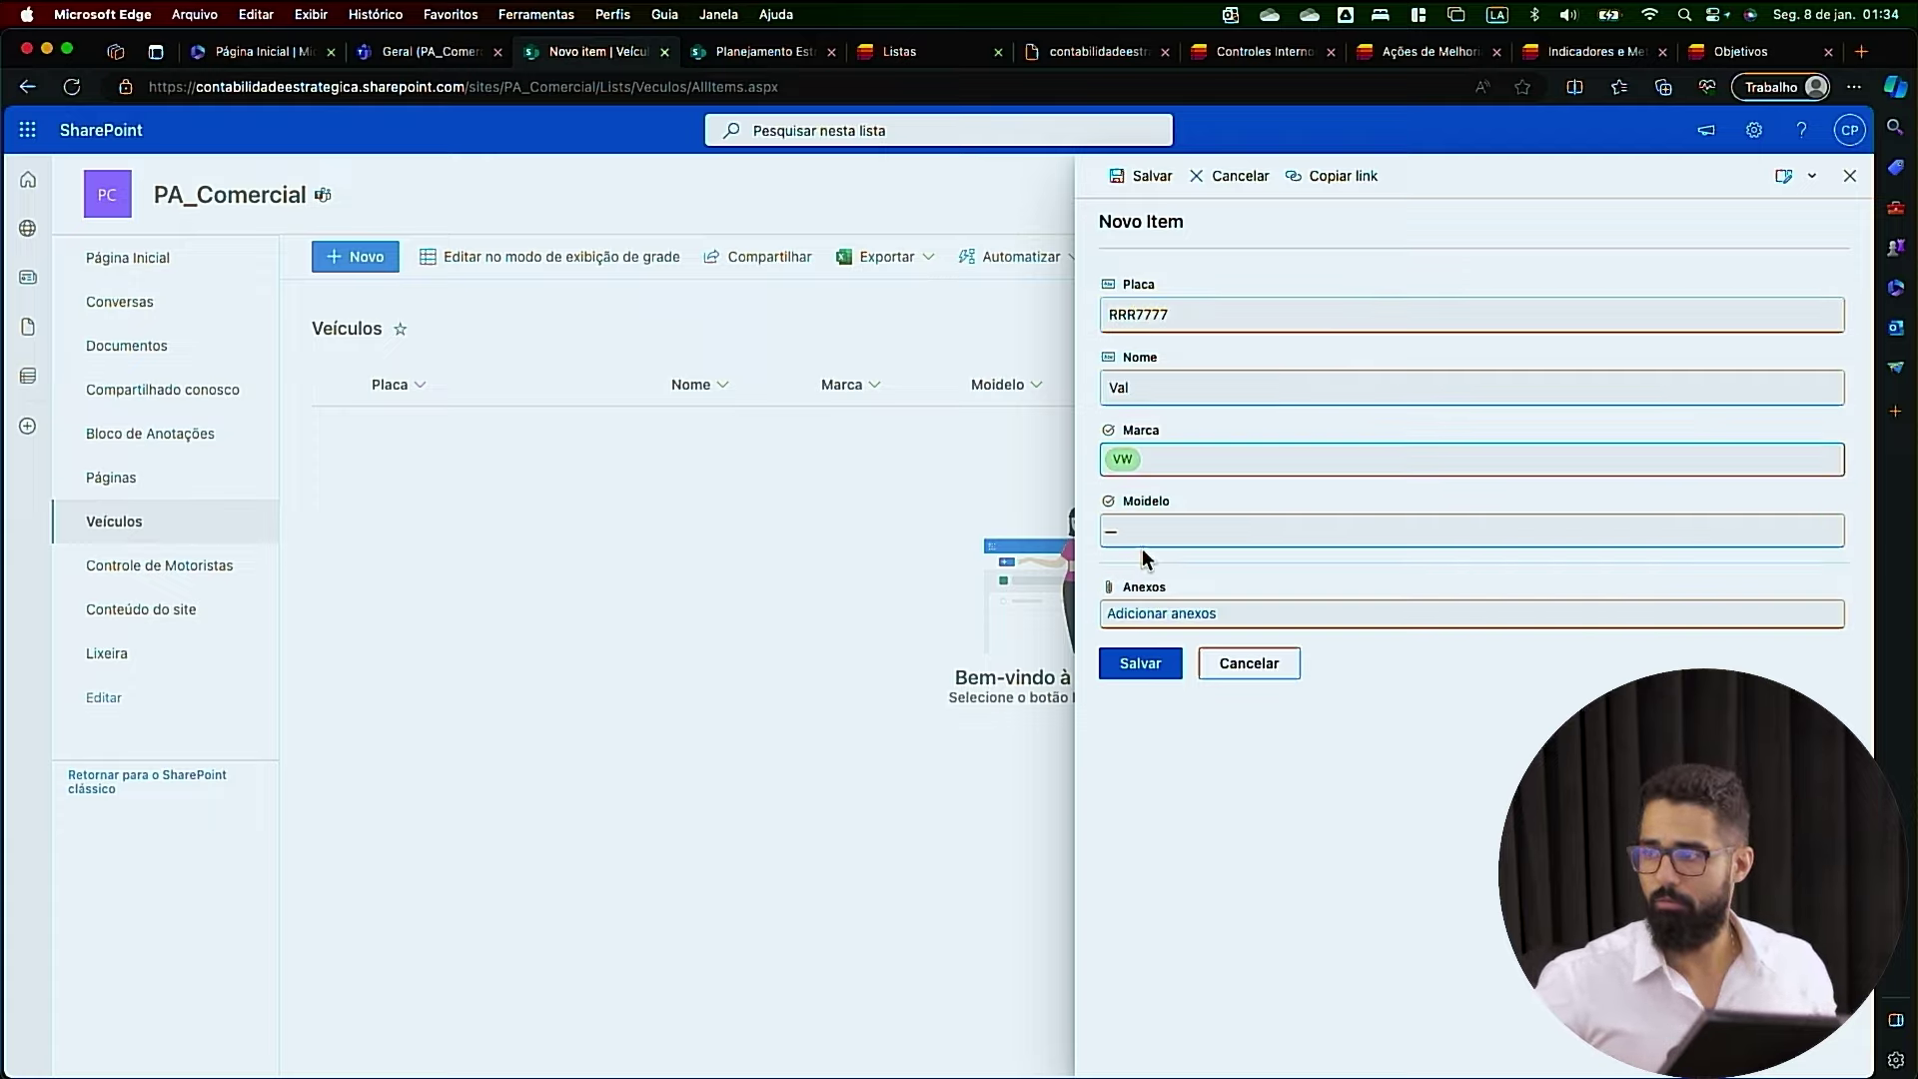
{"action": "left_click", "coordinate": [1164, 539]}
{"action": "left_click", "coordinate": [1147, 661]}
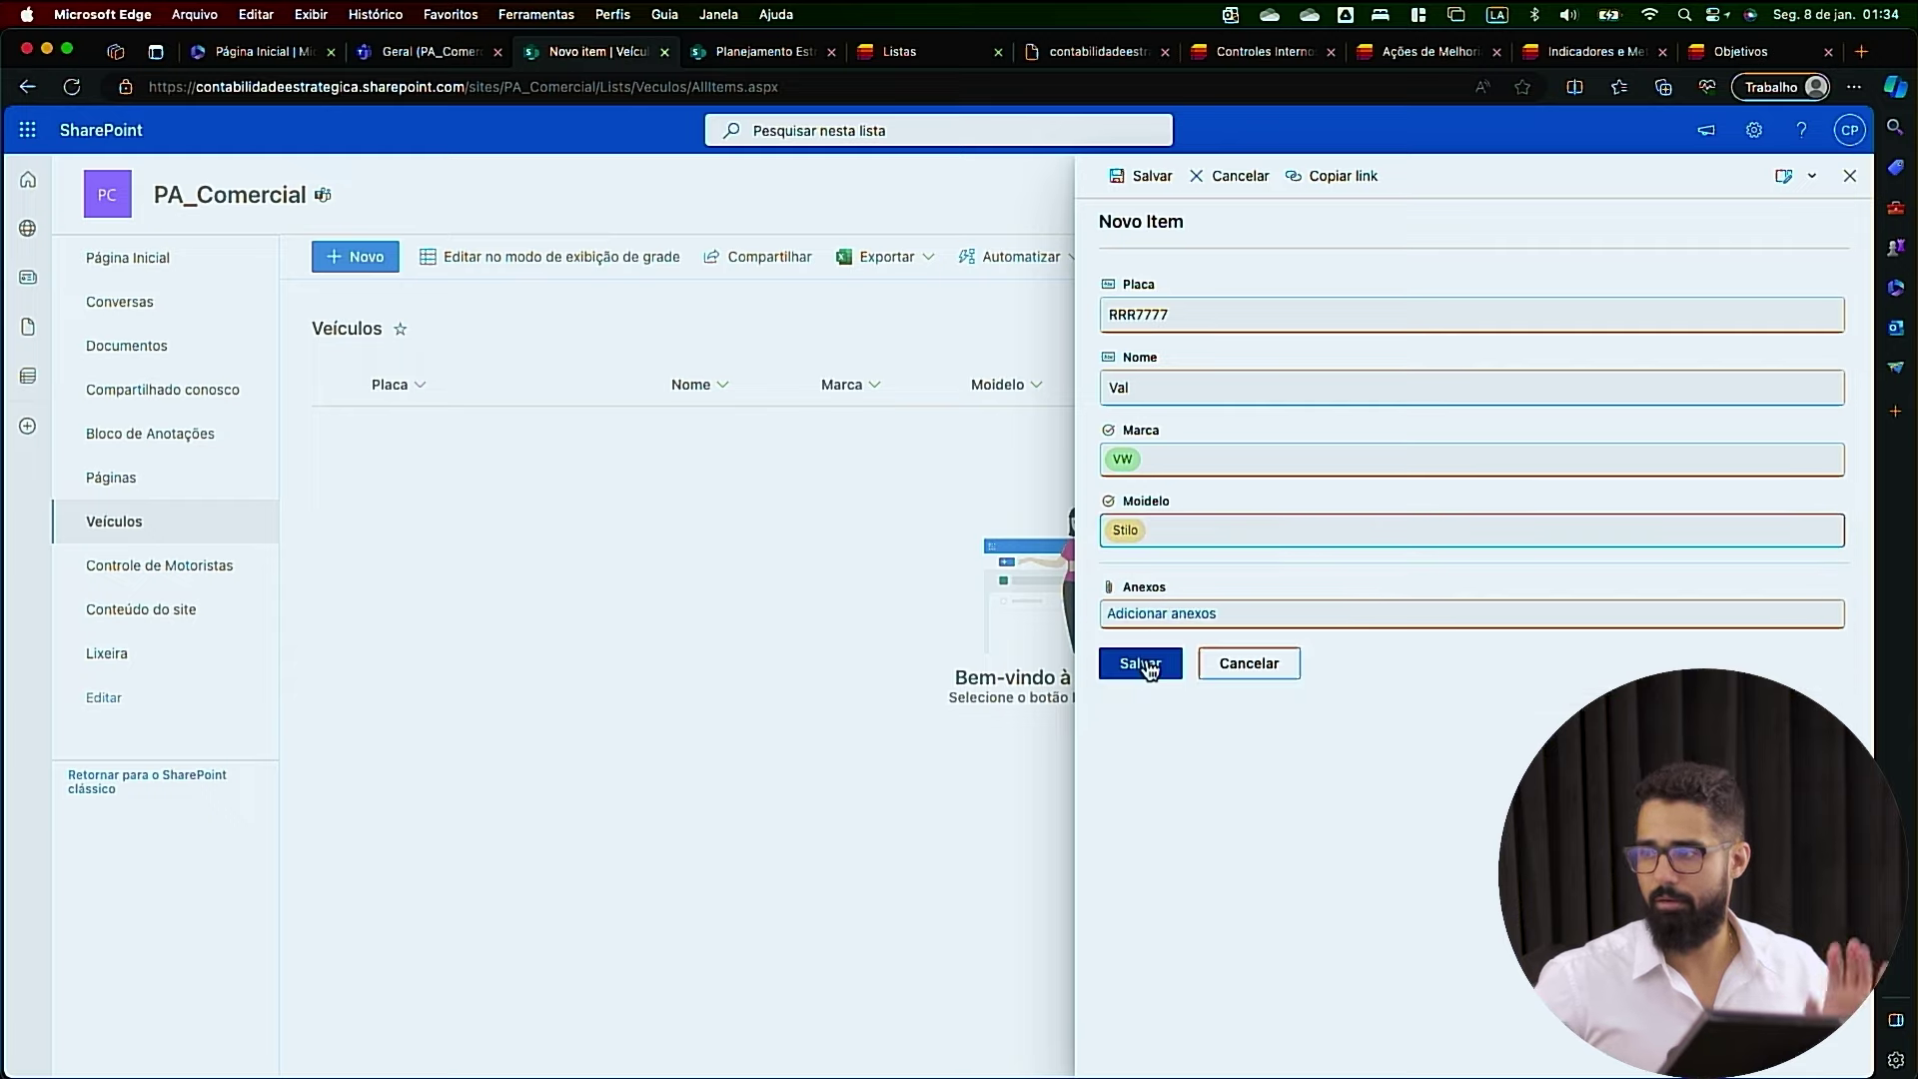
{"action": "left_click", "coordinate": [1140, 663]}
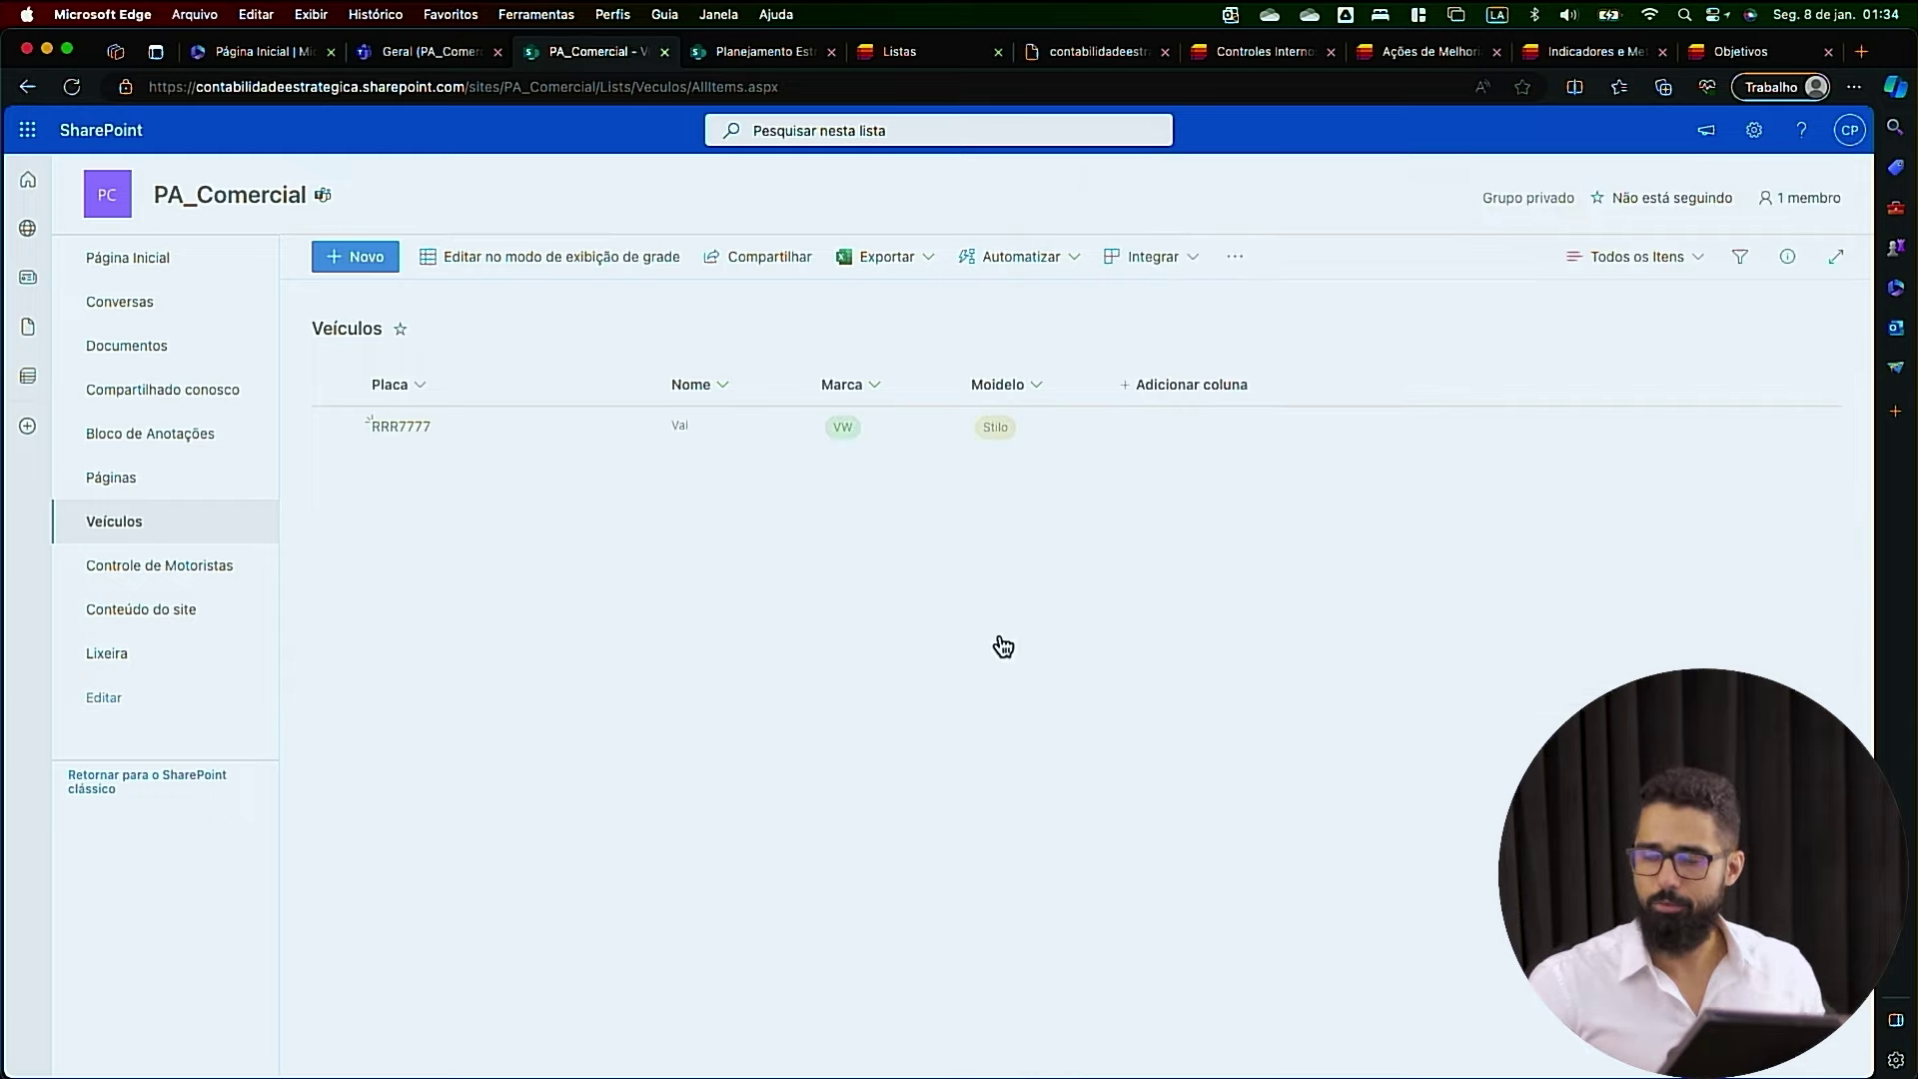
Add an item to the Controle de Motoristas list with the driver's name, a placeholder CNH and the vehicle Val
{"action": "left_click", "coordinate": [131, 567]}
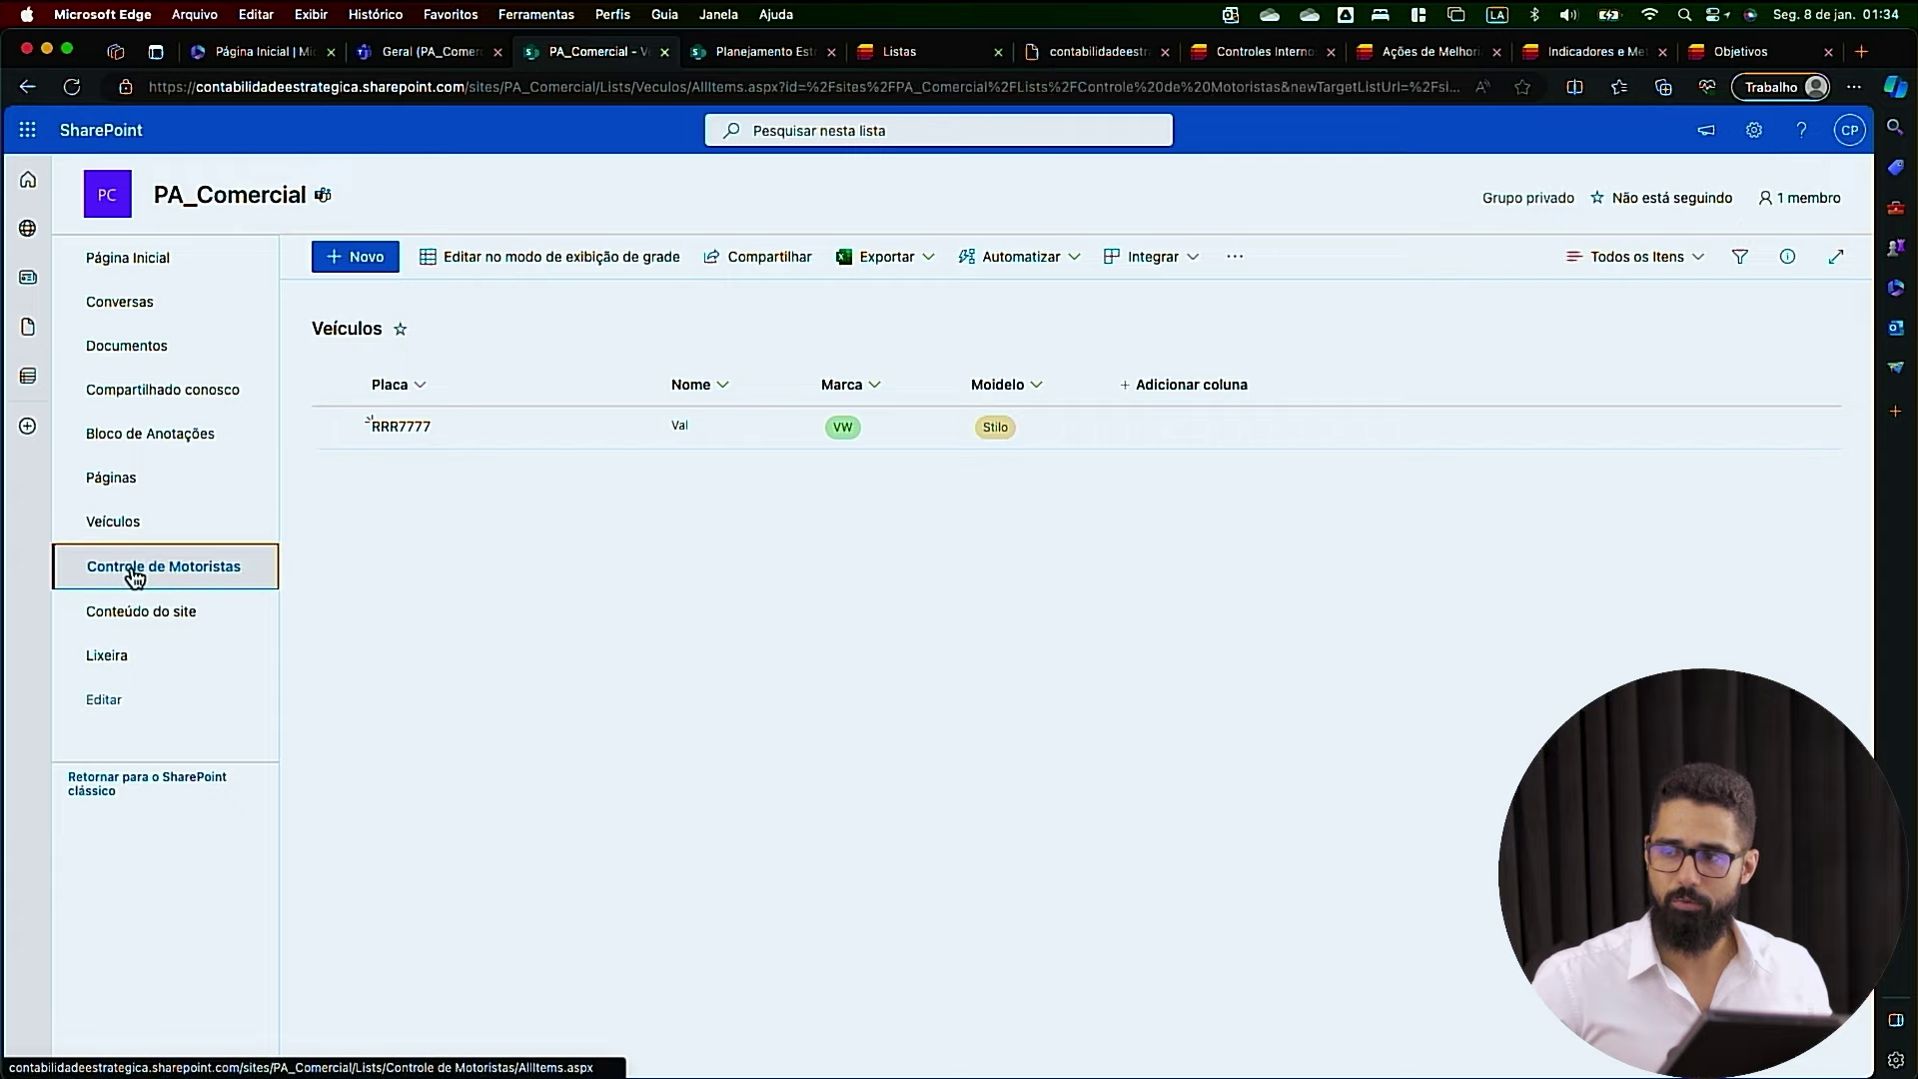
{"action": "left_click", "coordinate": [351, 261]}
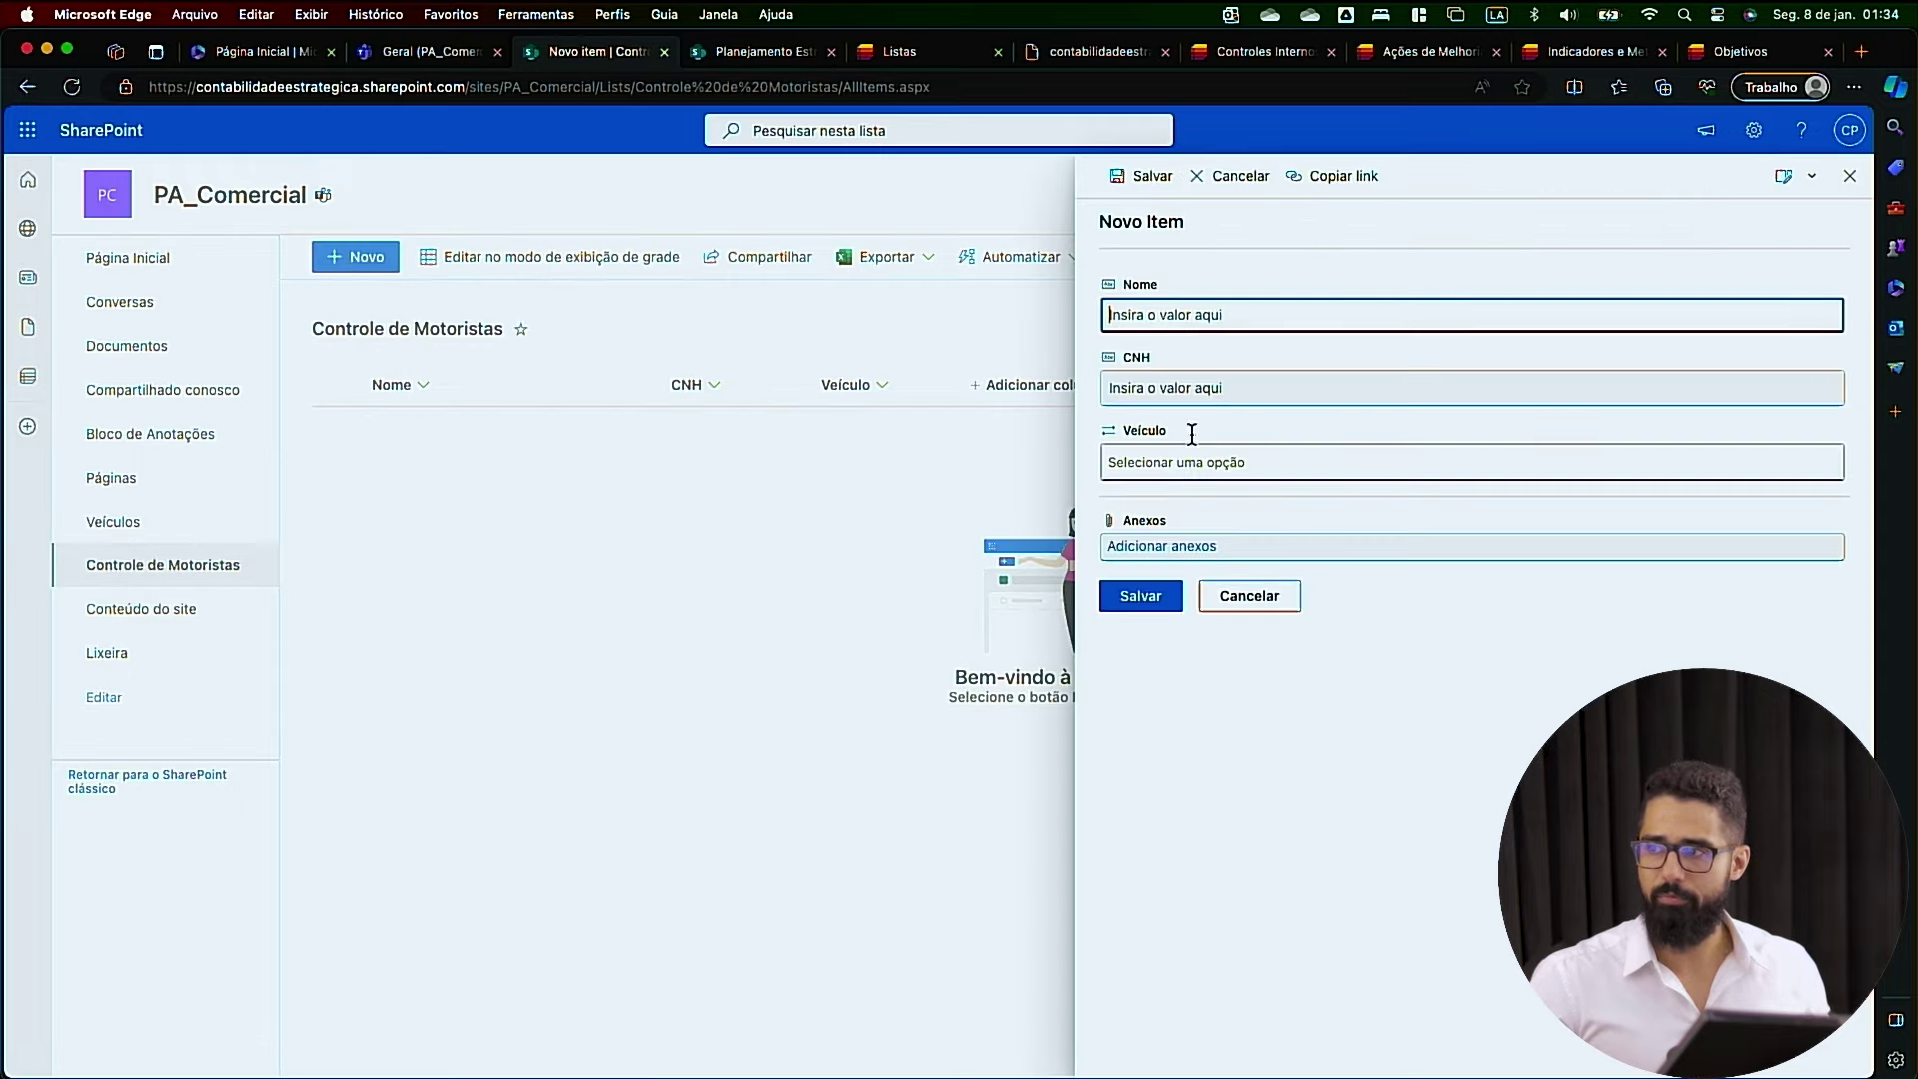
{"action": "type", "text": "João"}
{"action": "left_click", "coordinate": [1211, 387]}
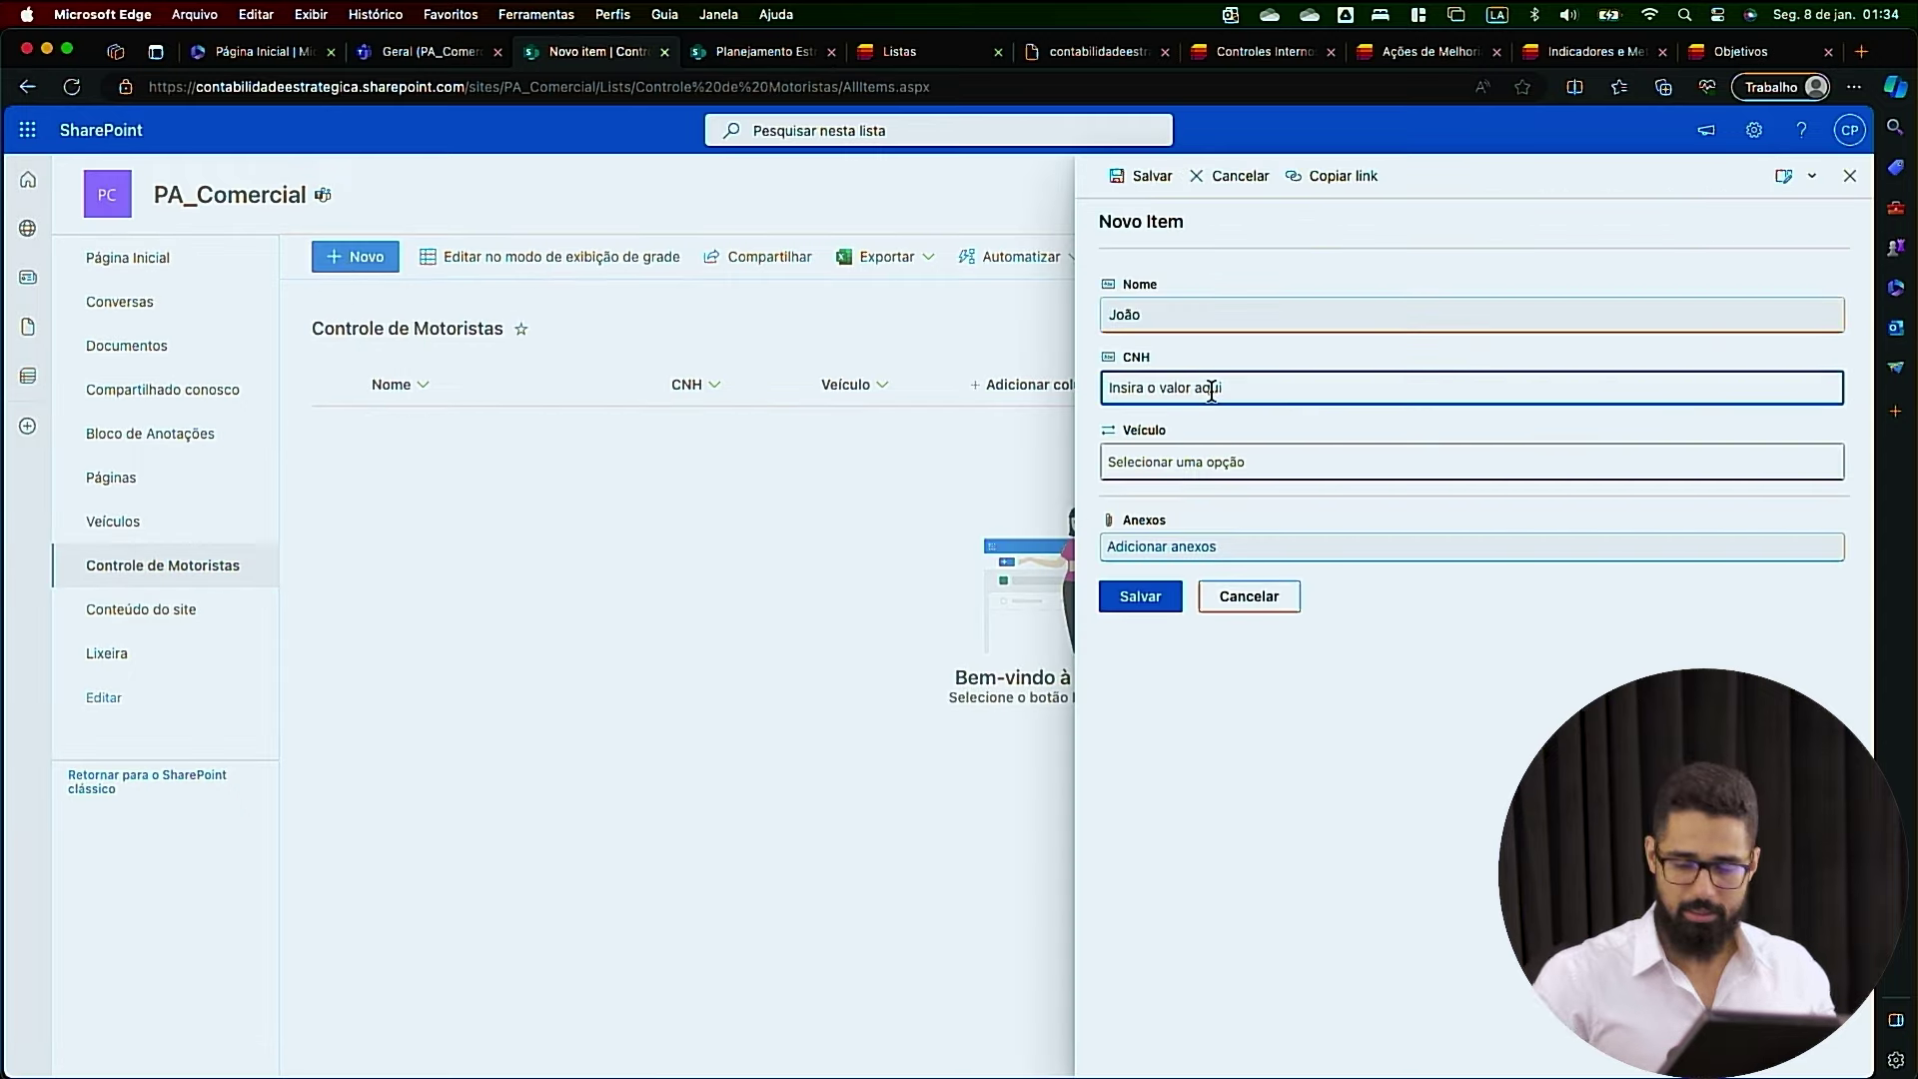
{"action": "type", "text": "yfdgxjchvb"}
{"action": "left_click", "coordinate": [1175, 462]}
{"action": "left_click", "coordinate": [1147, 491]}
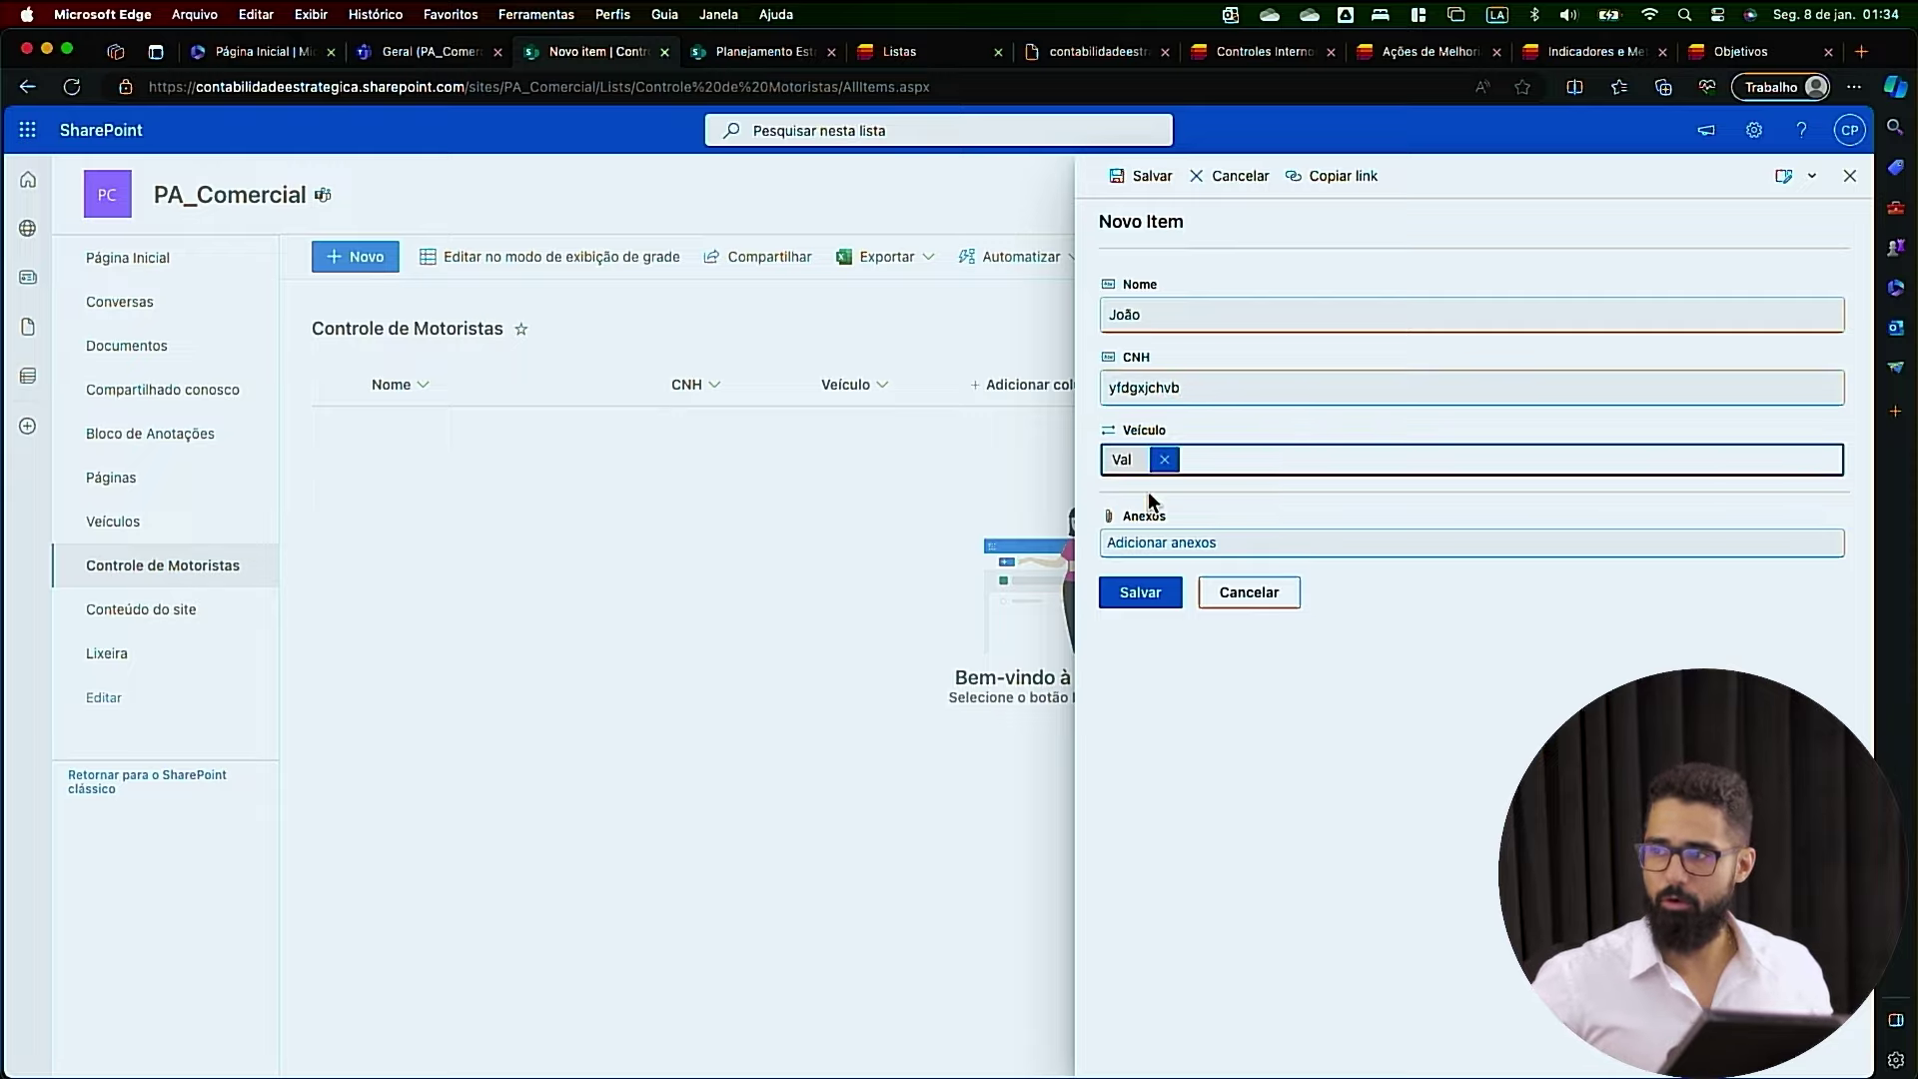
{"action": "left_click", "coordinate": [1140, 593]}
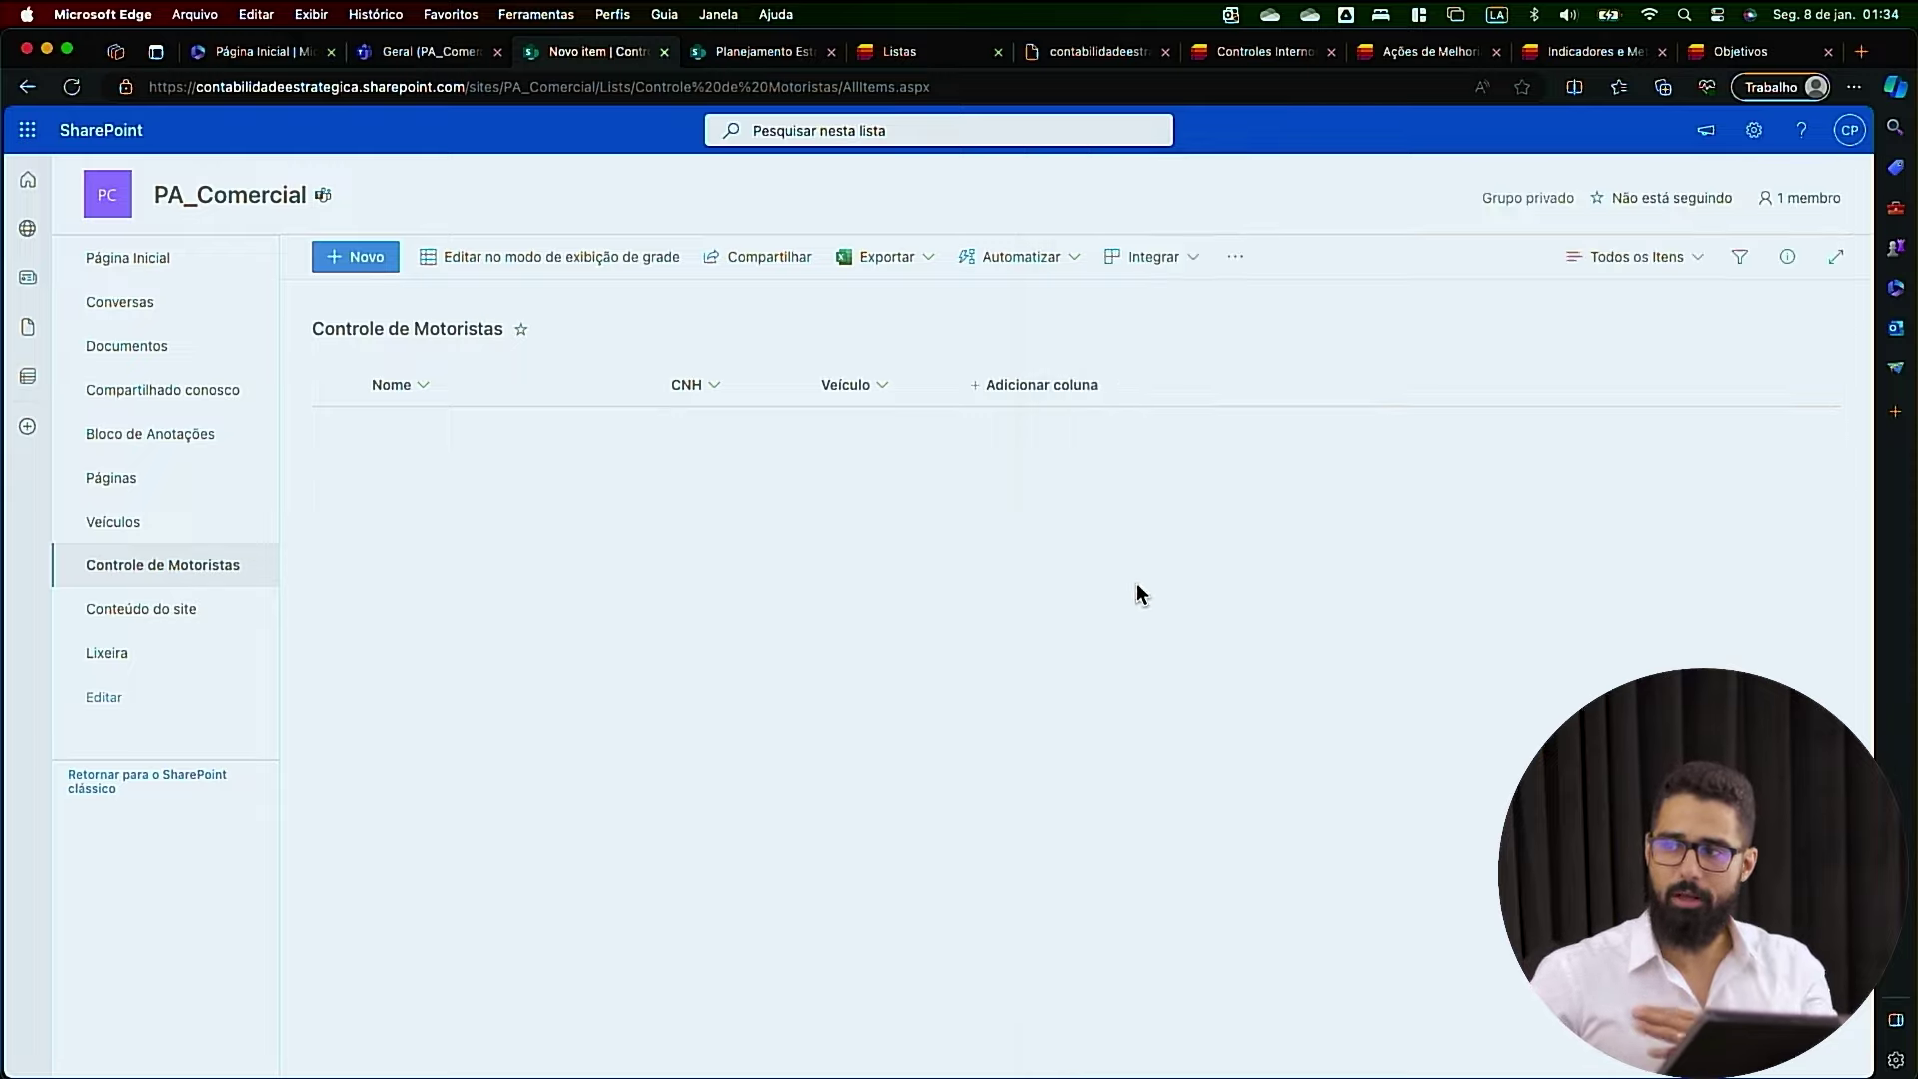
Add a date and time column named "Data de Retirada" to the Controle de Motoristas list
{"action": "left_click", "coordinate": [1027, 384]}
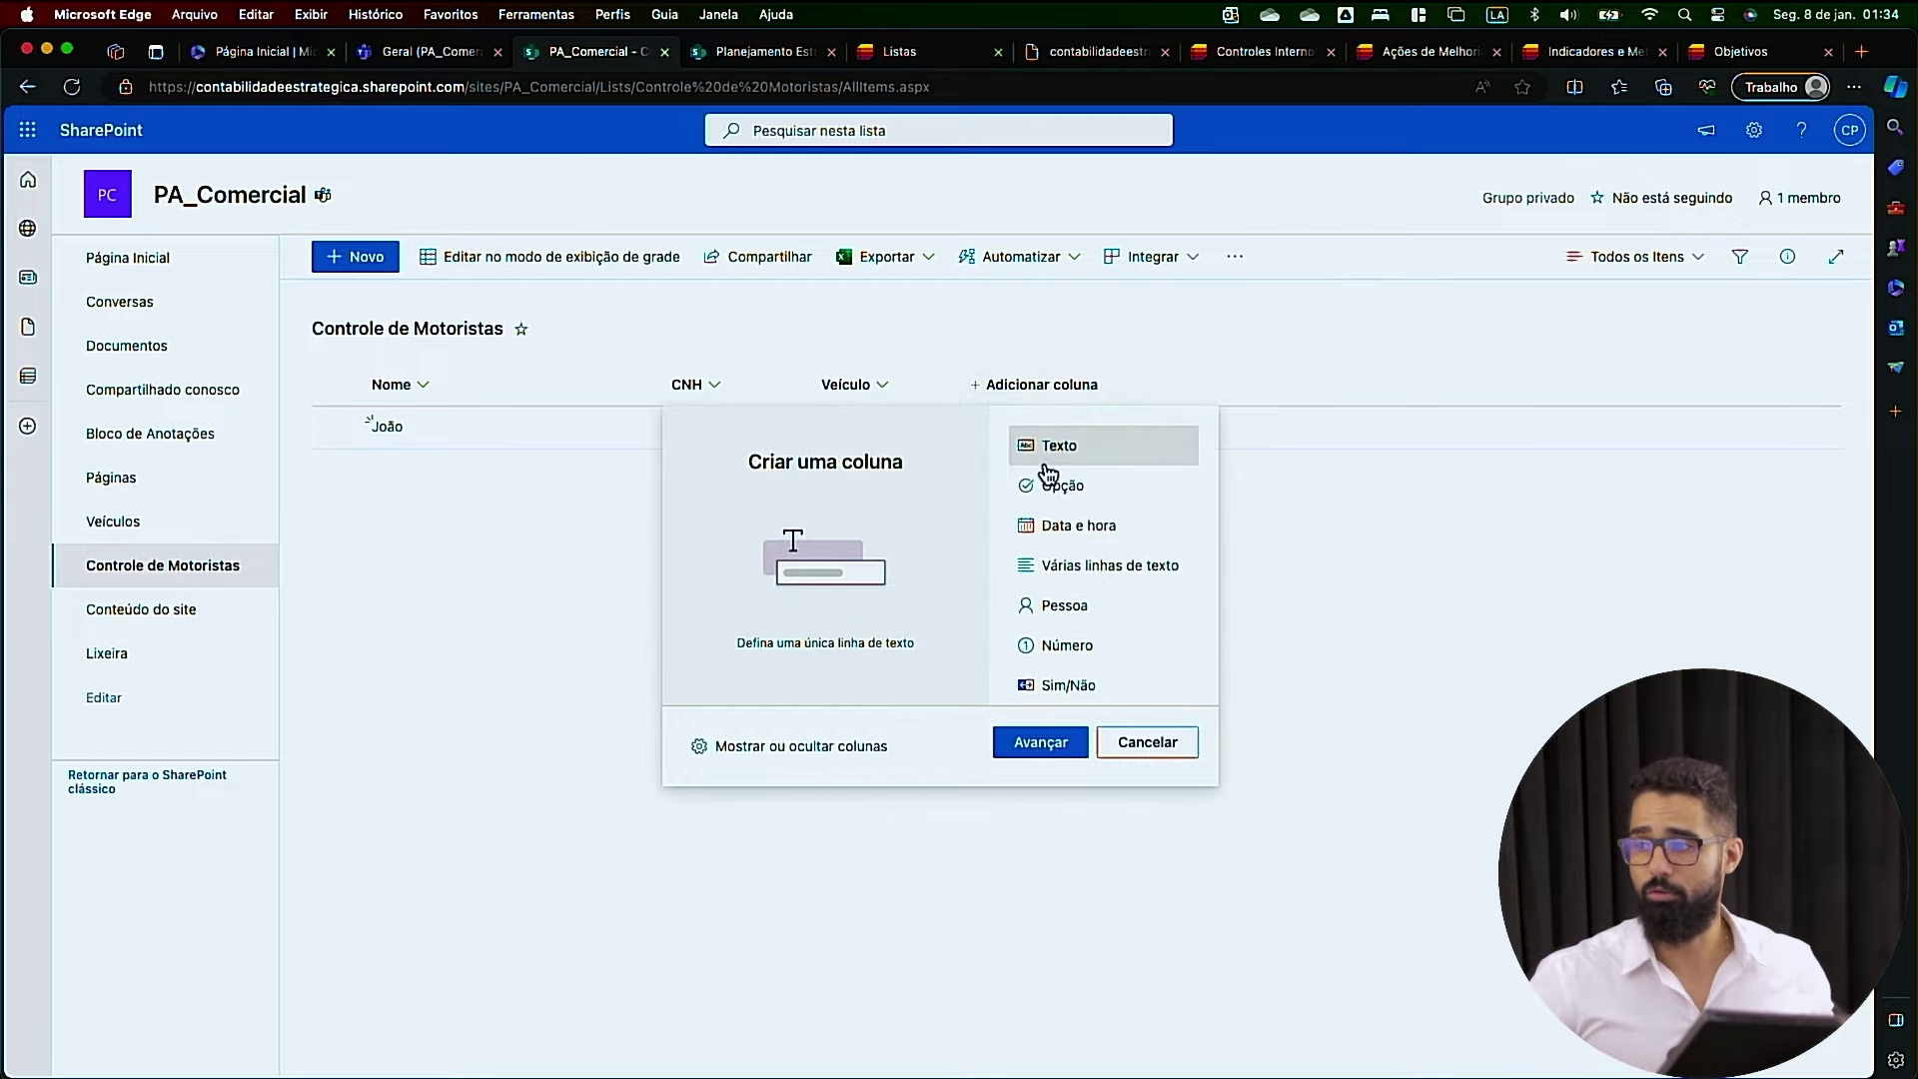
{"action": "left_click", "coordinate": [1079, 526]}
{"action": "left_click", "coordinate": [1040, 741]}
{"action": "type", "text": "Data de Retirada"}
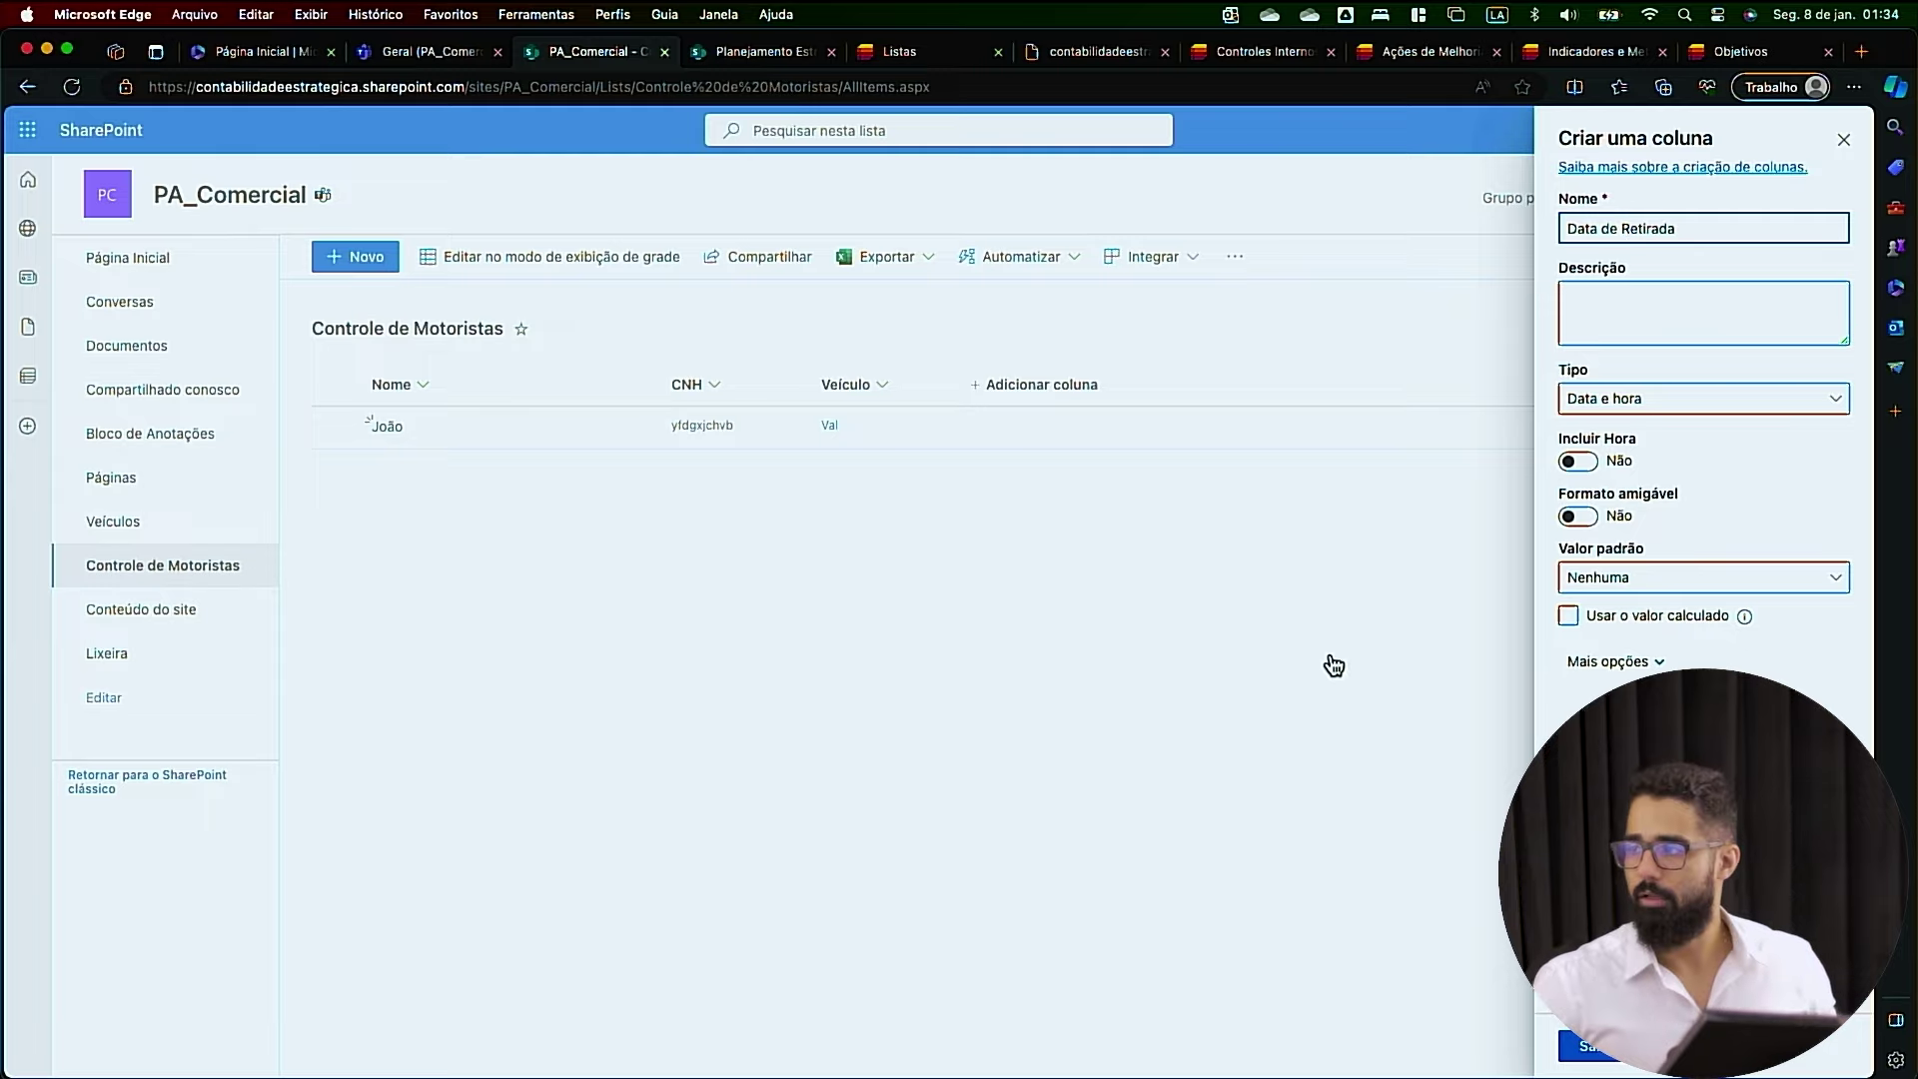
{"action": "key", "text": "Return"}
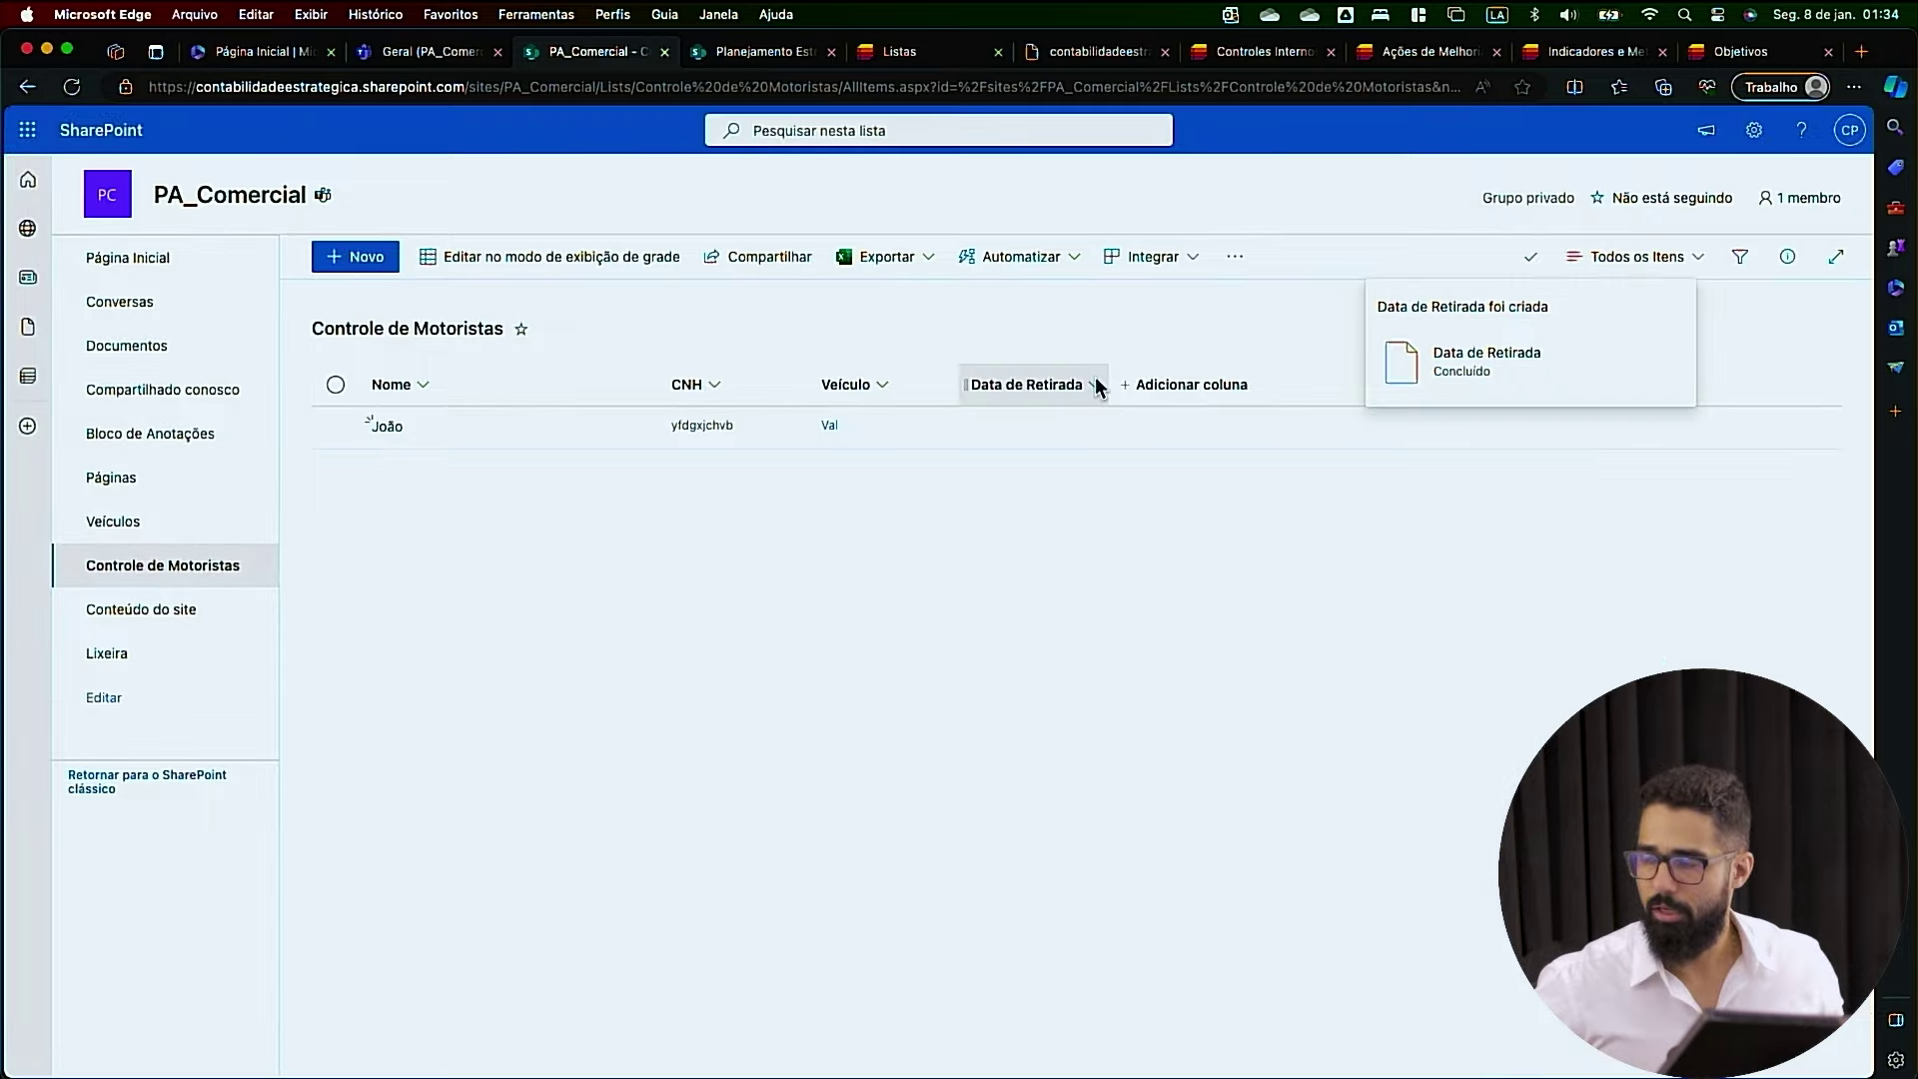
Add a date and time column named "Data de Retorno" to the Controle de Motoristas list
{"action": "left_click", "coordinate": [1198, 383]}
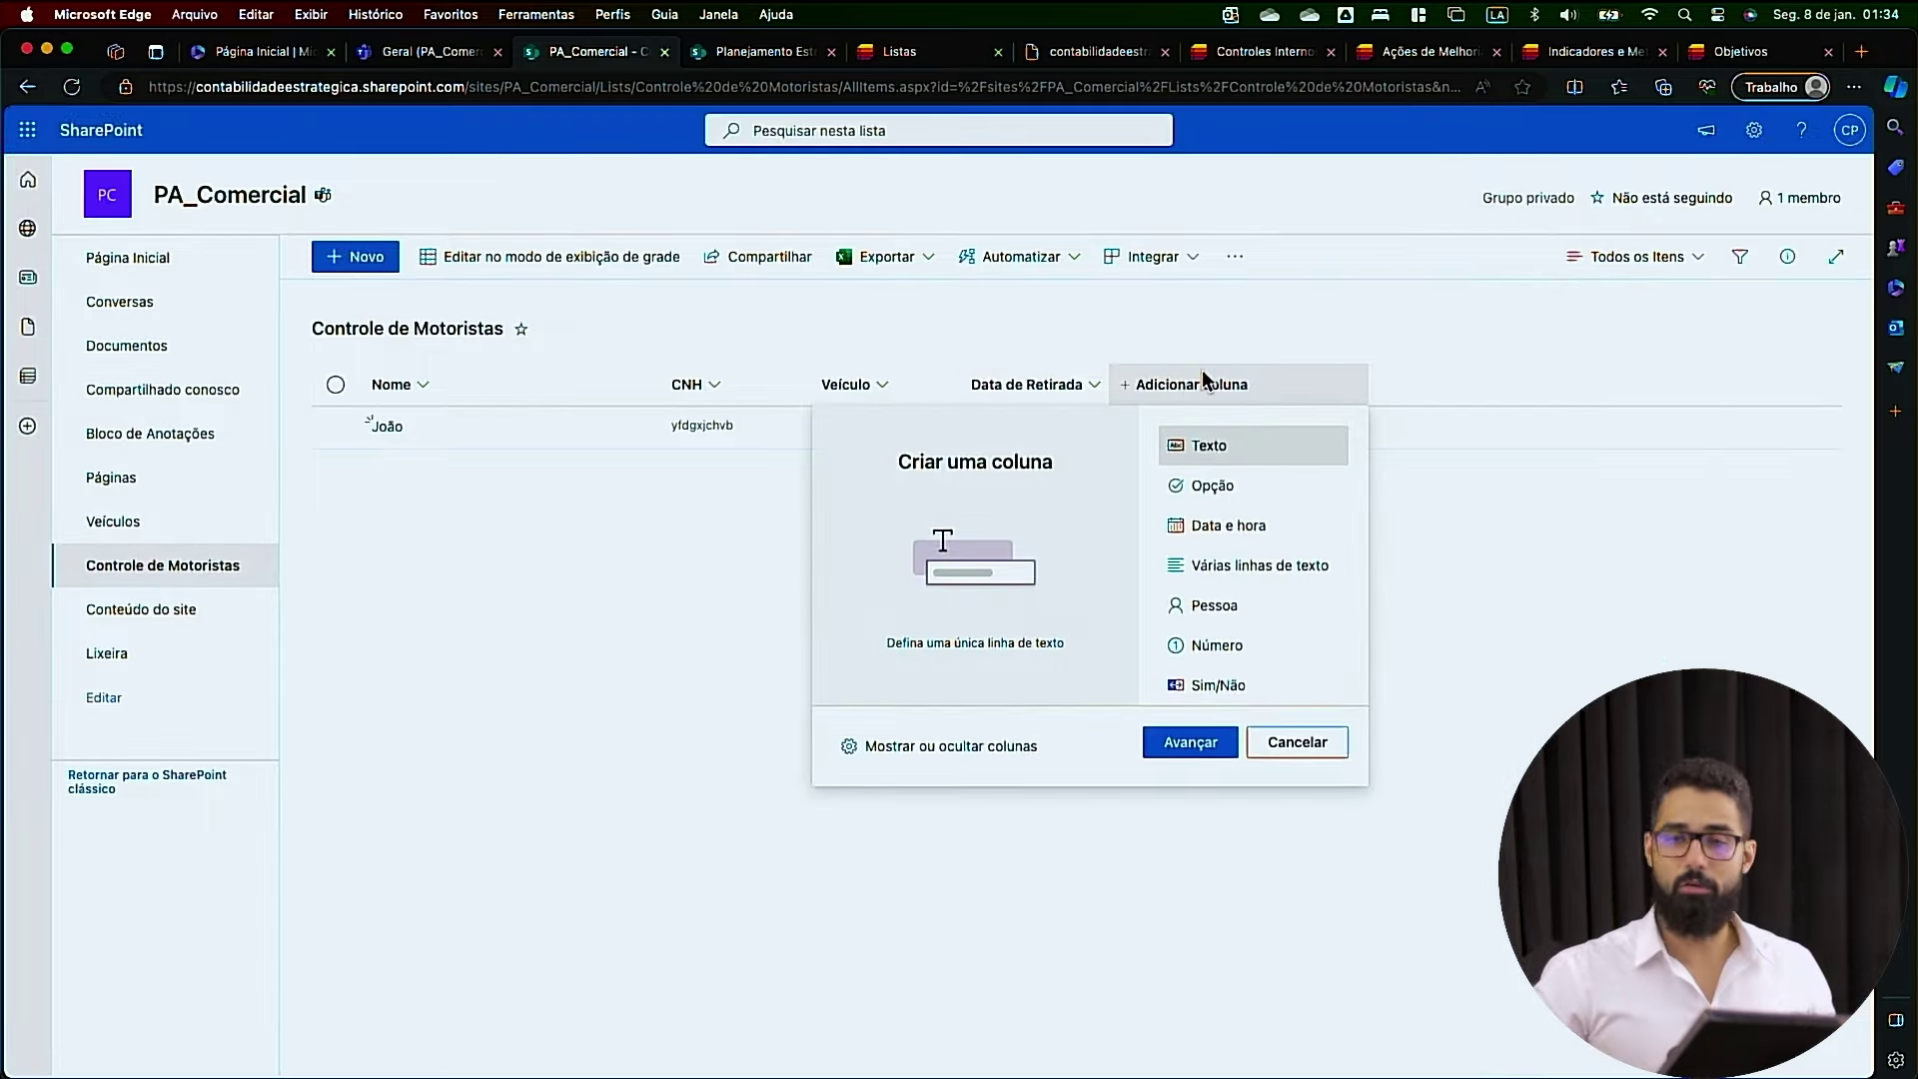
{"action": "left_click", "coordinate": [1220, 531]}
{"action": "left_click", "coordinate": [1188, 741]}
{"action": "type", "text": "Data de Retorno"}
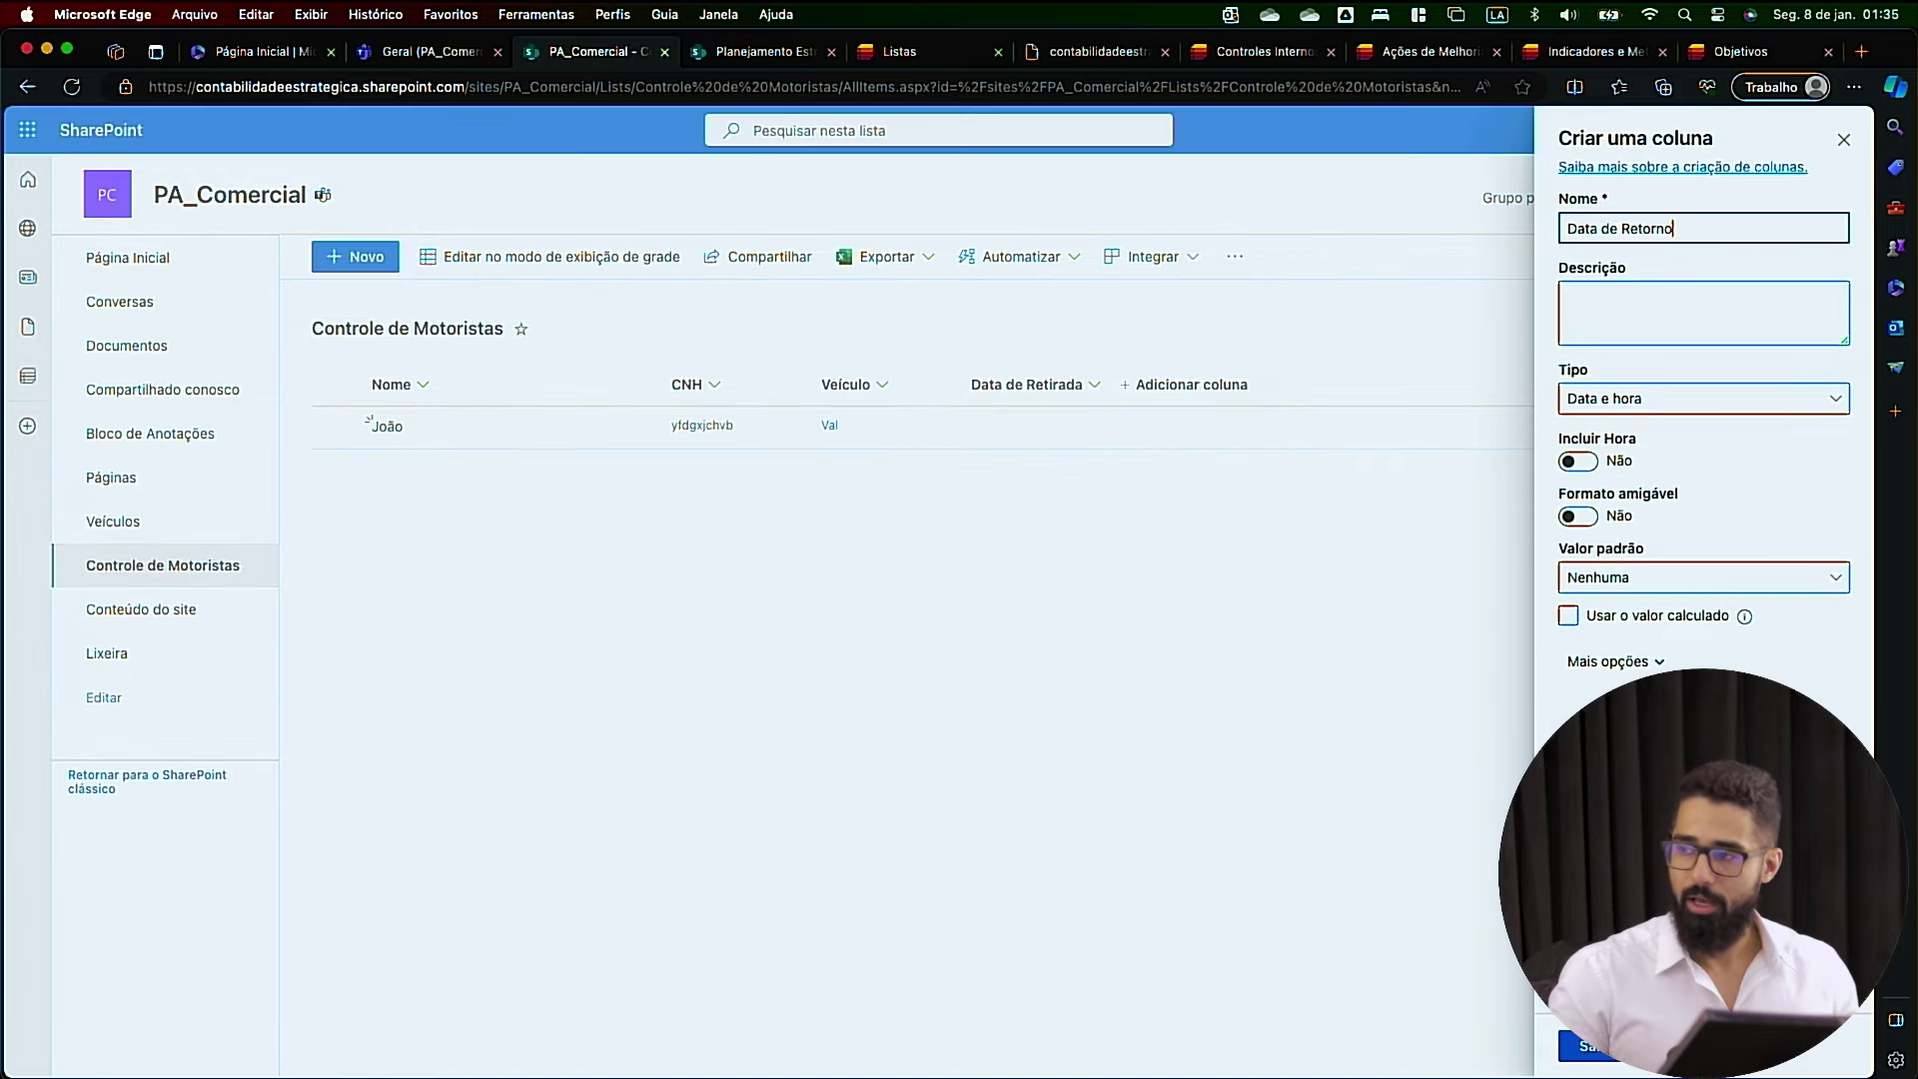
{"action": "left_click", "coordinate": [1596, 1049]}
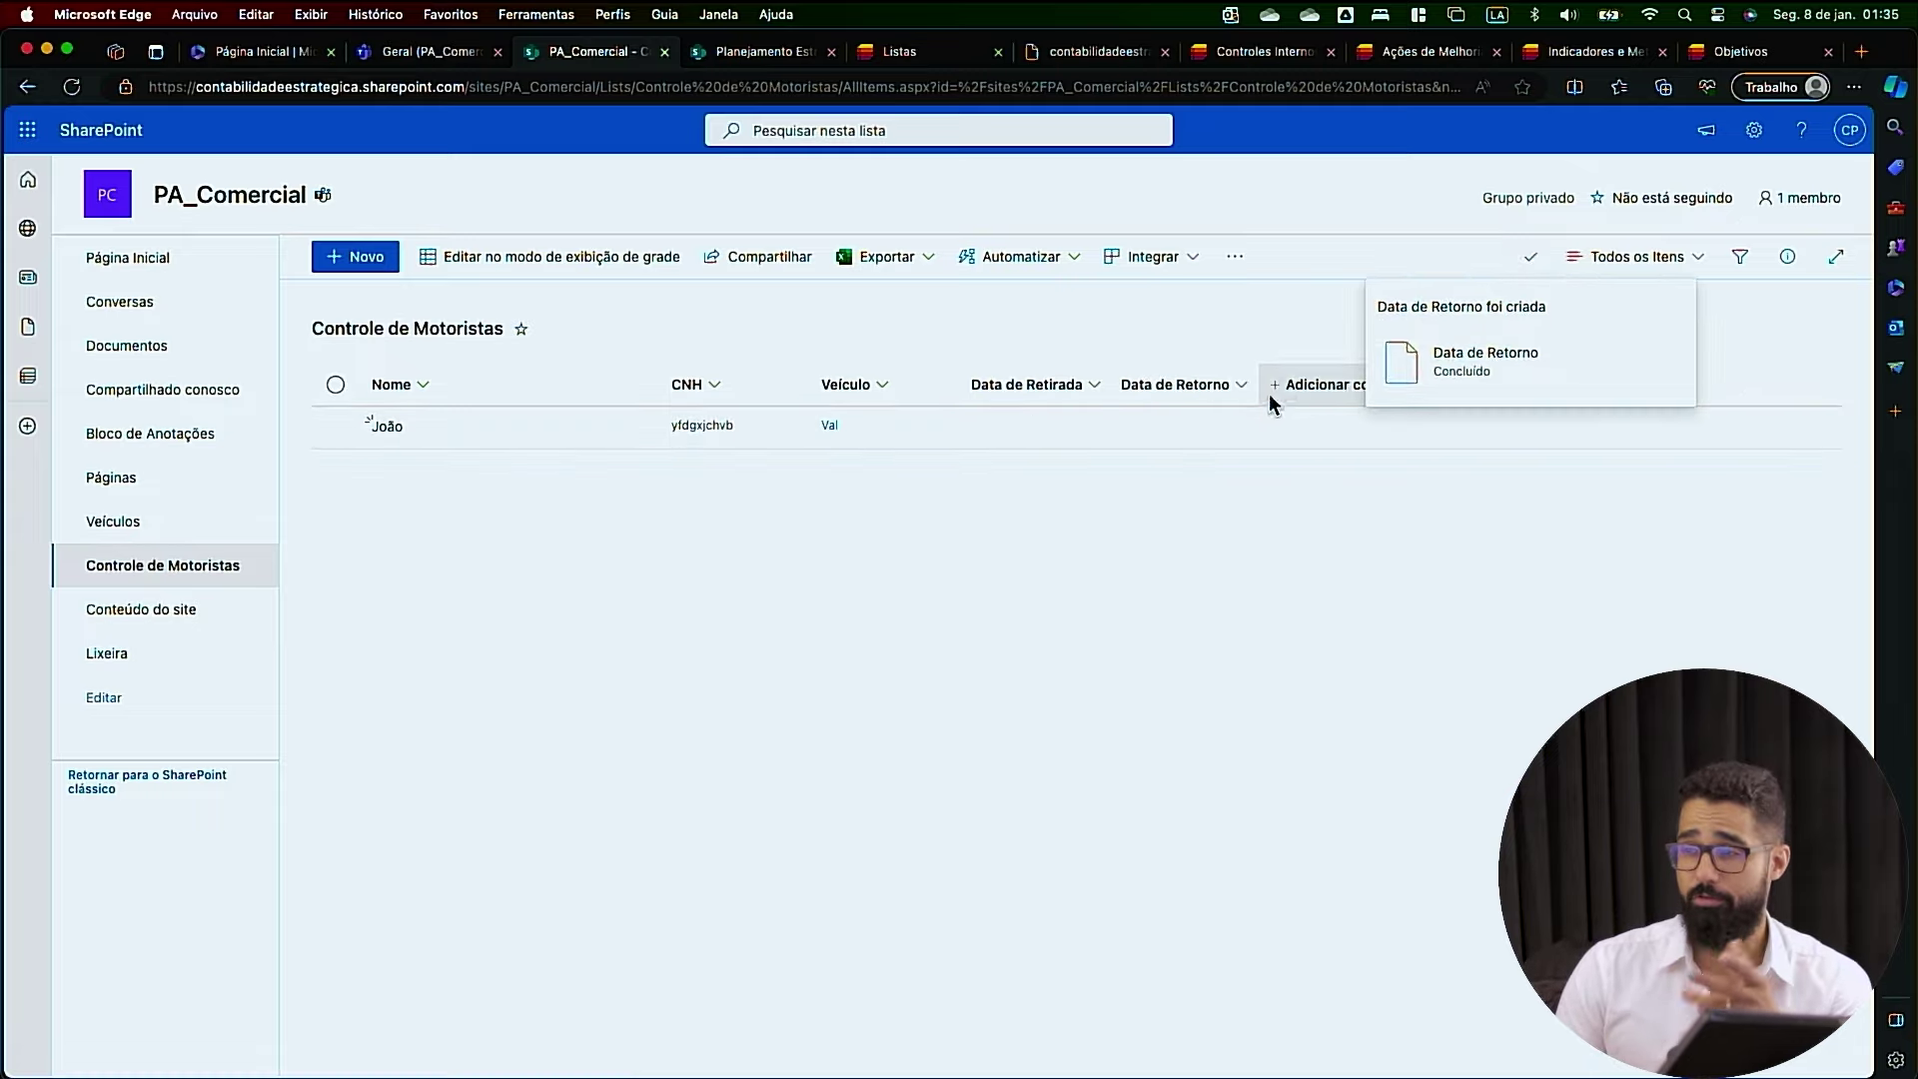
Return to the site's home page and create a blank list named "Manutenção"
{"action": "left_click", "coordinate": [163, 260]}
{"action": "left_click", "coordinate": [324, 262]}
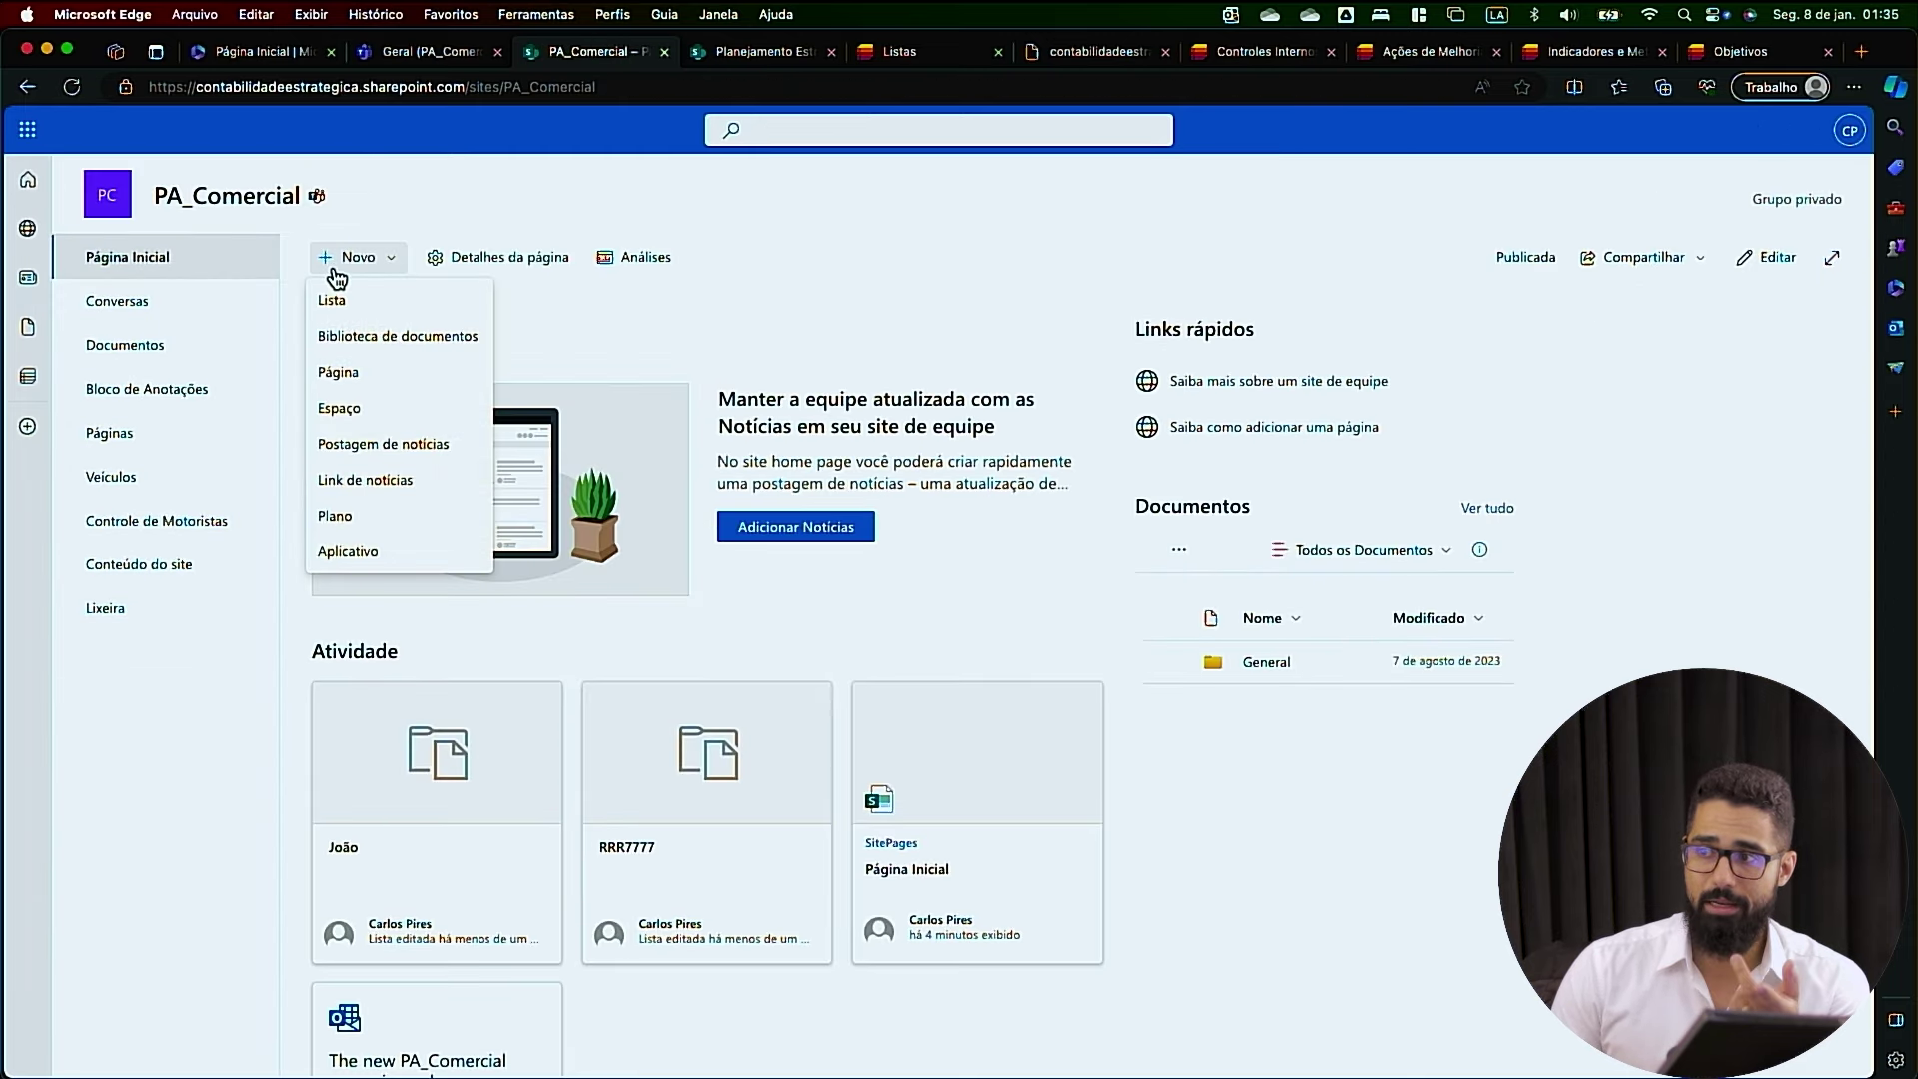
{"action": "left_click", "coordinate": [348, 290]}
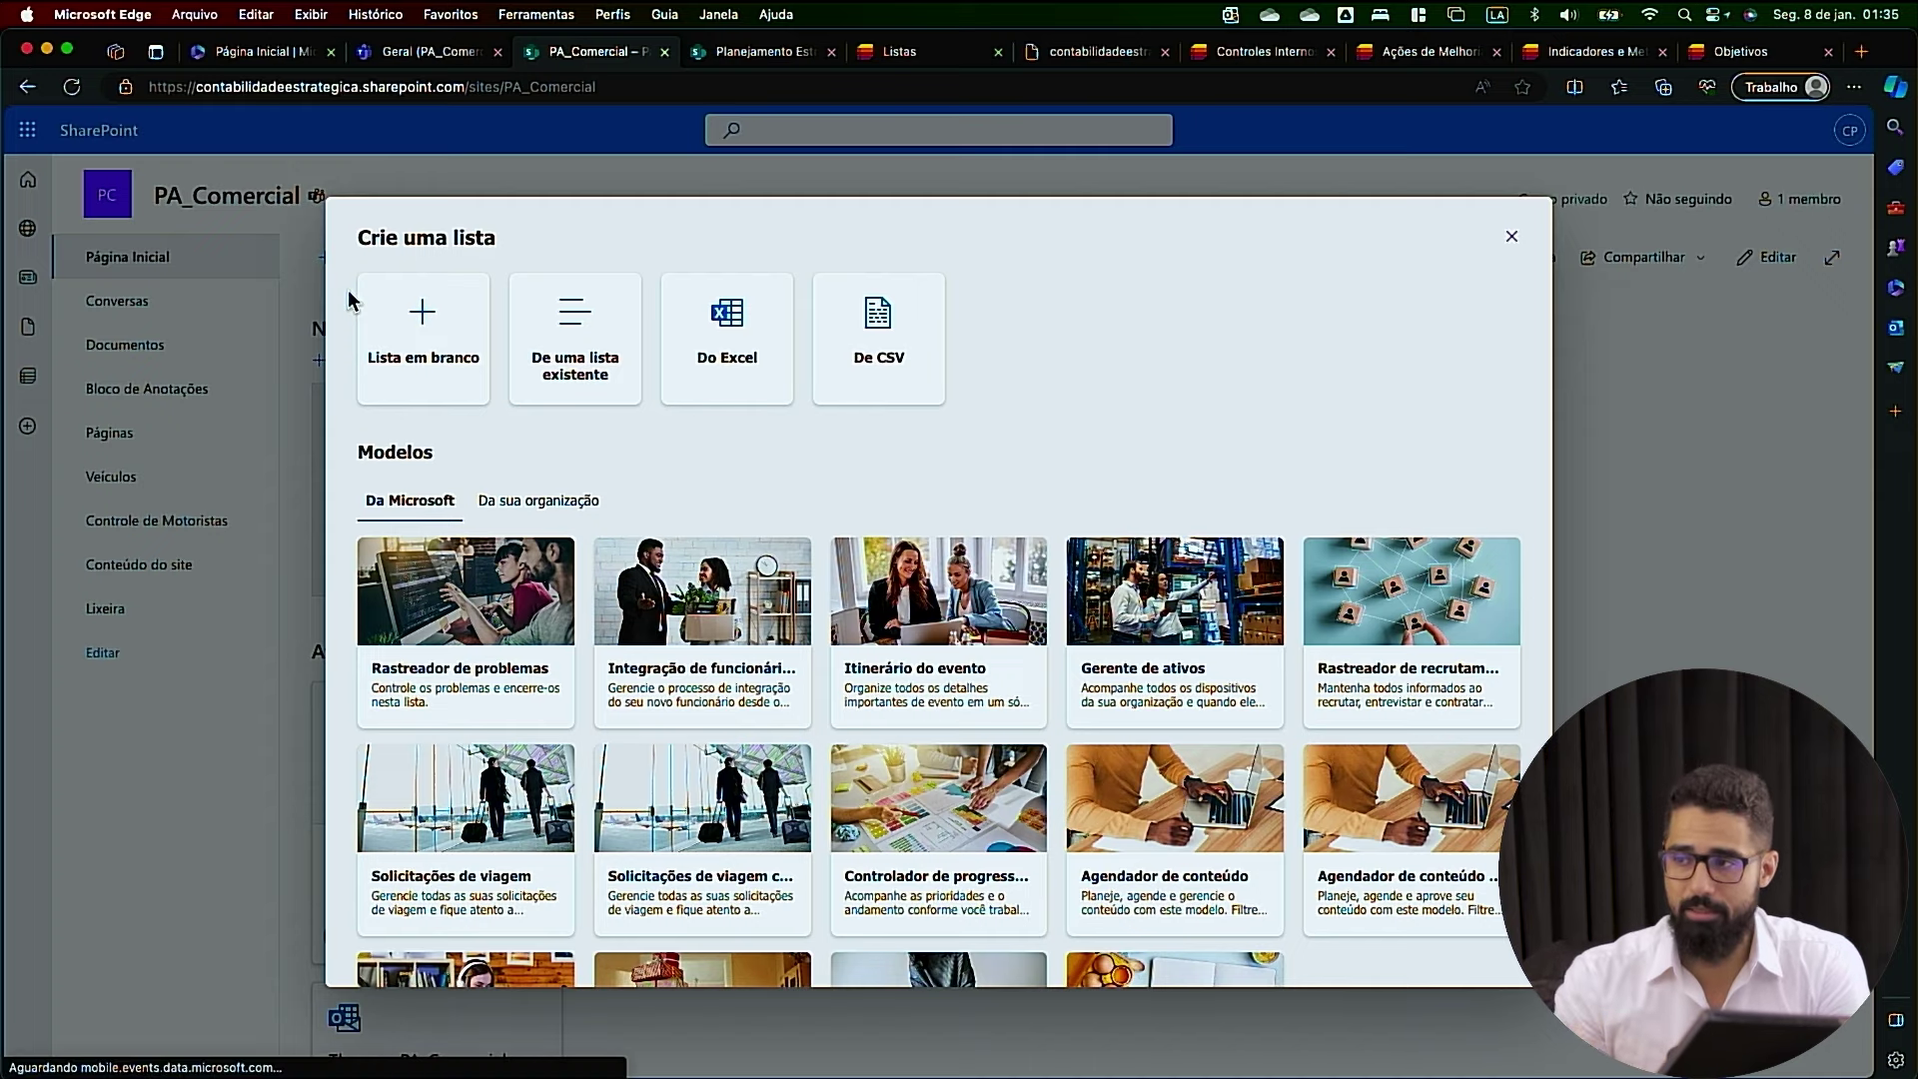
{"action": "left_click", "coordinate": [448, 318]}
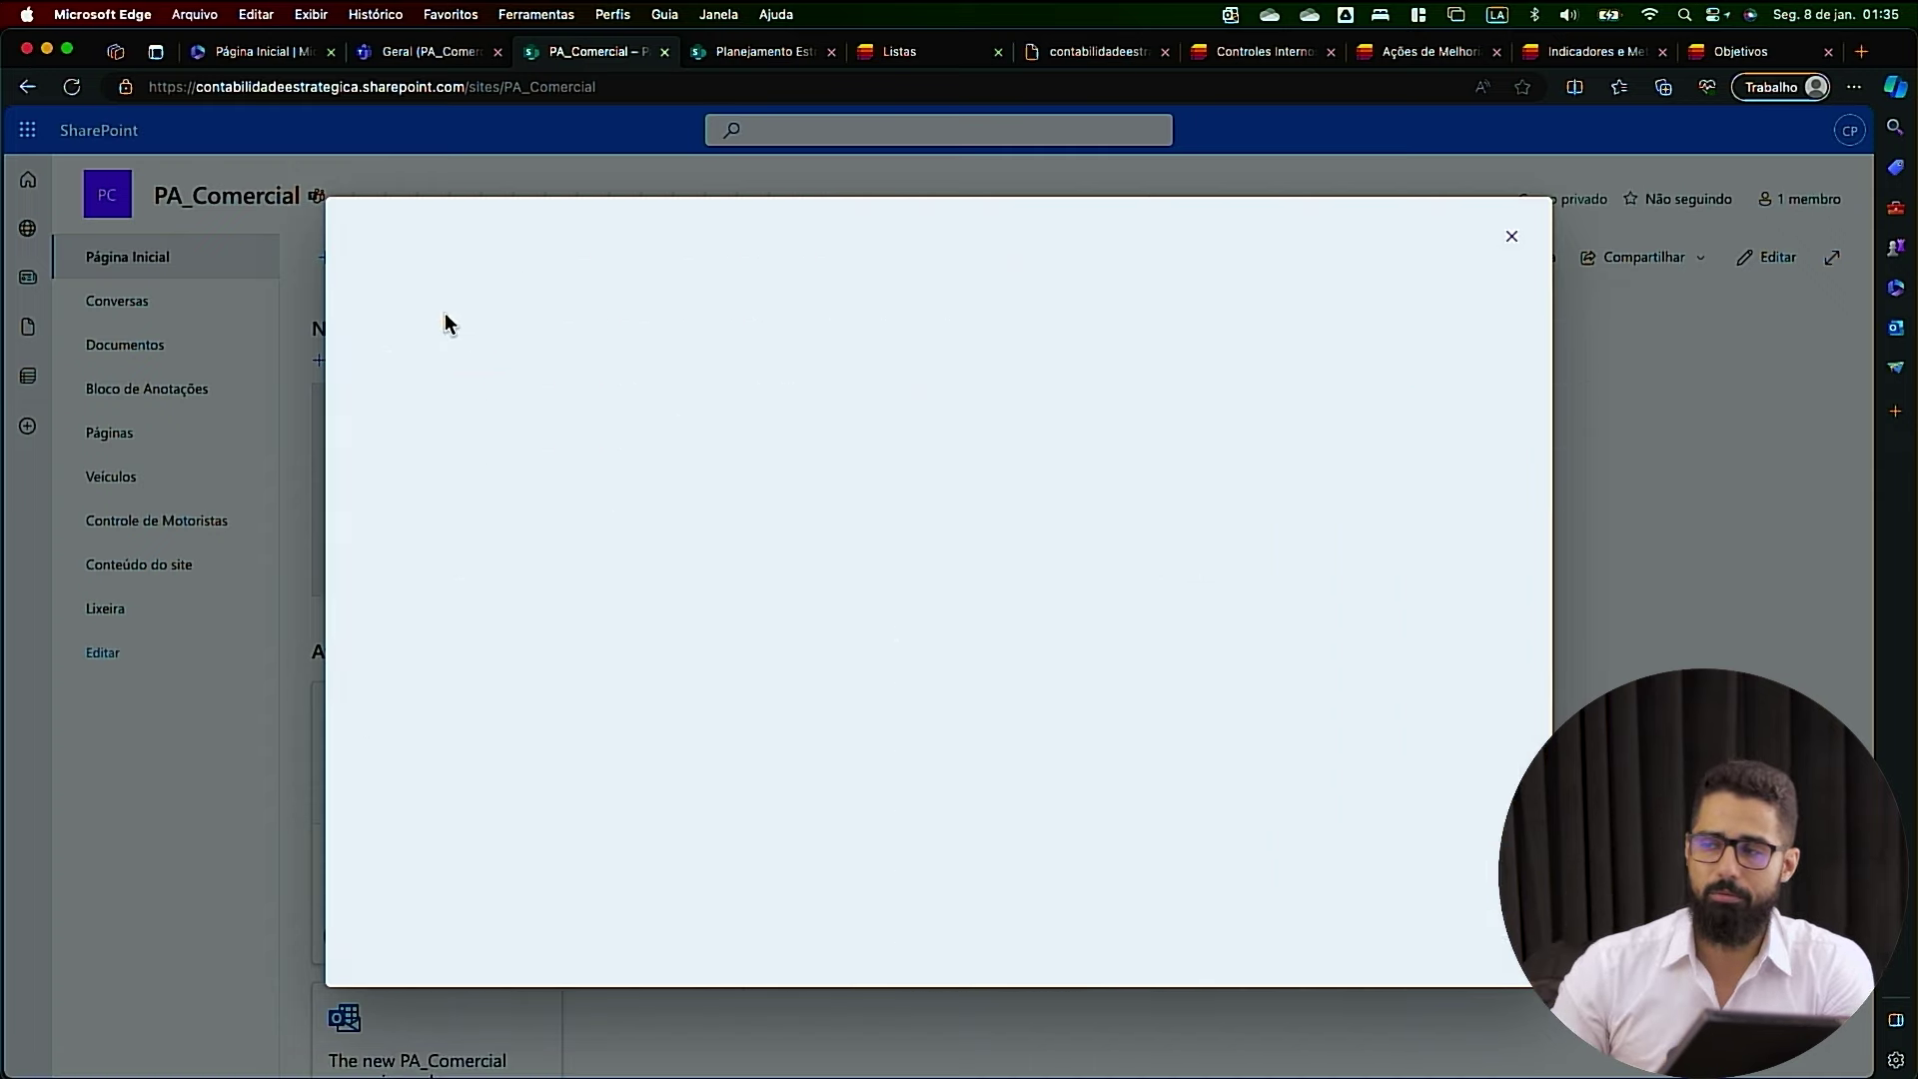
{"action": "type", "text": "Manuten"}
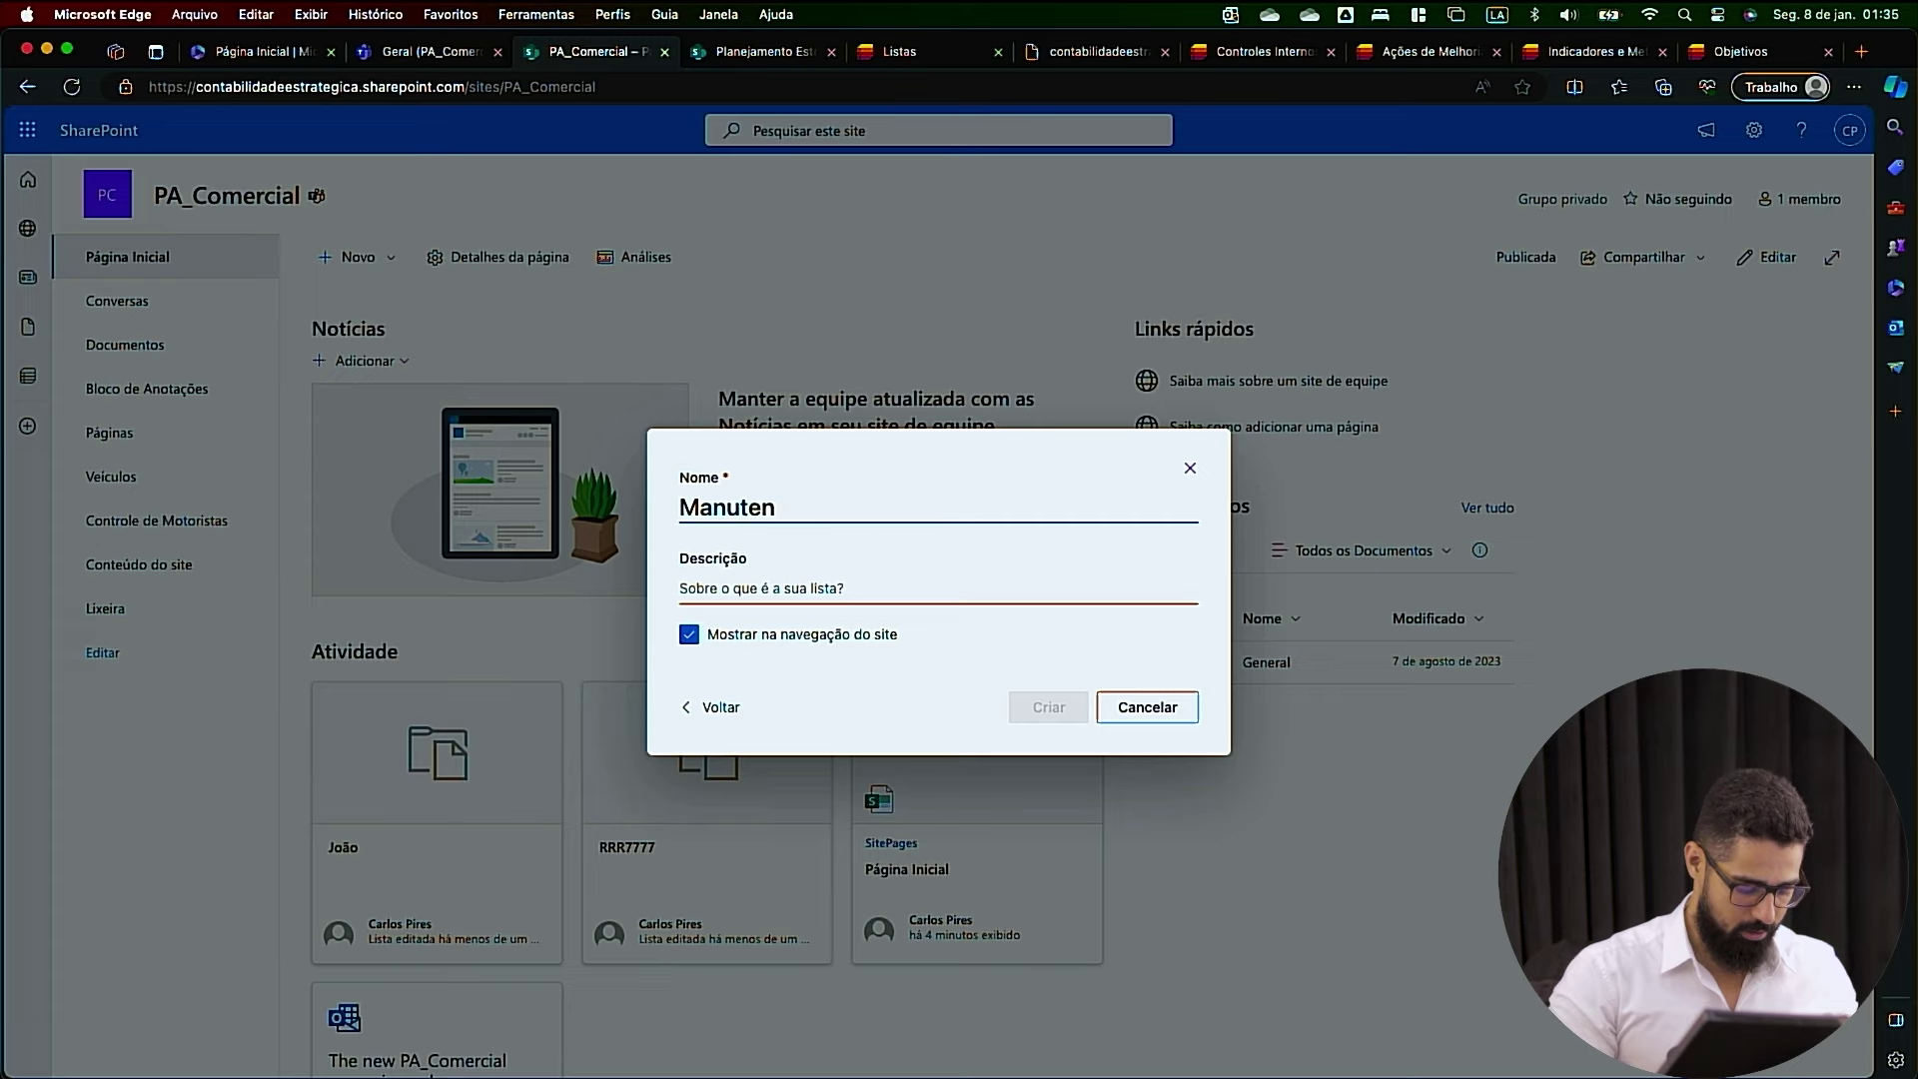
{"action": "type", "text": "ção"}
{"action": "left_click", "coordinate": [1048, 706]}
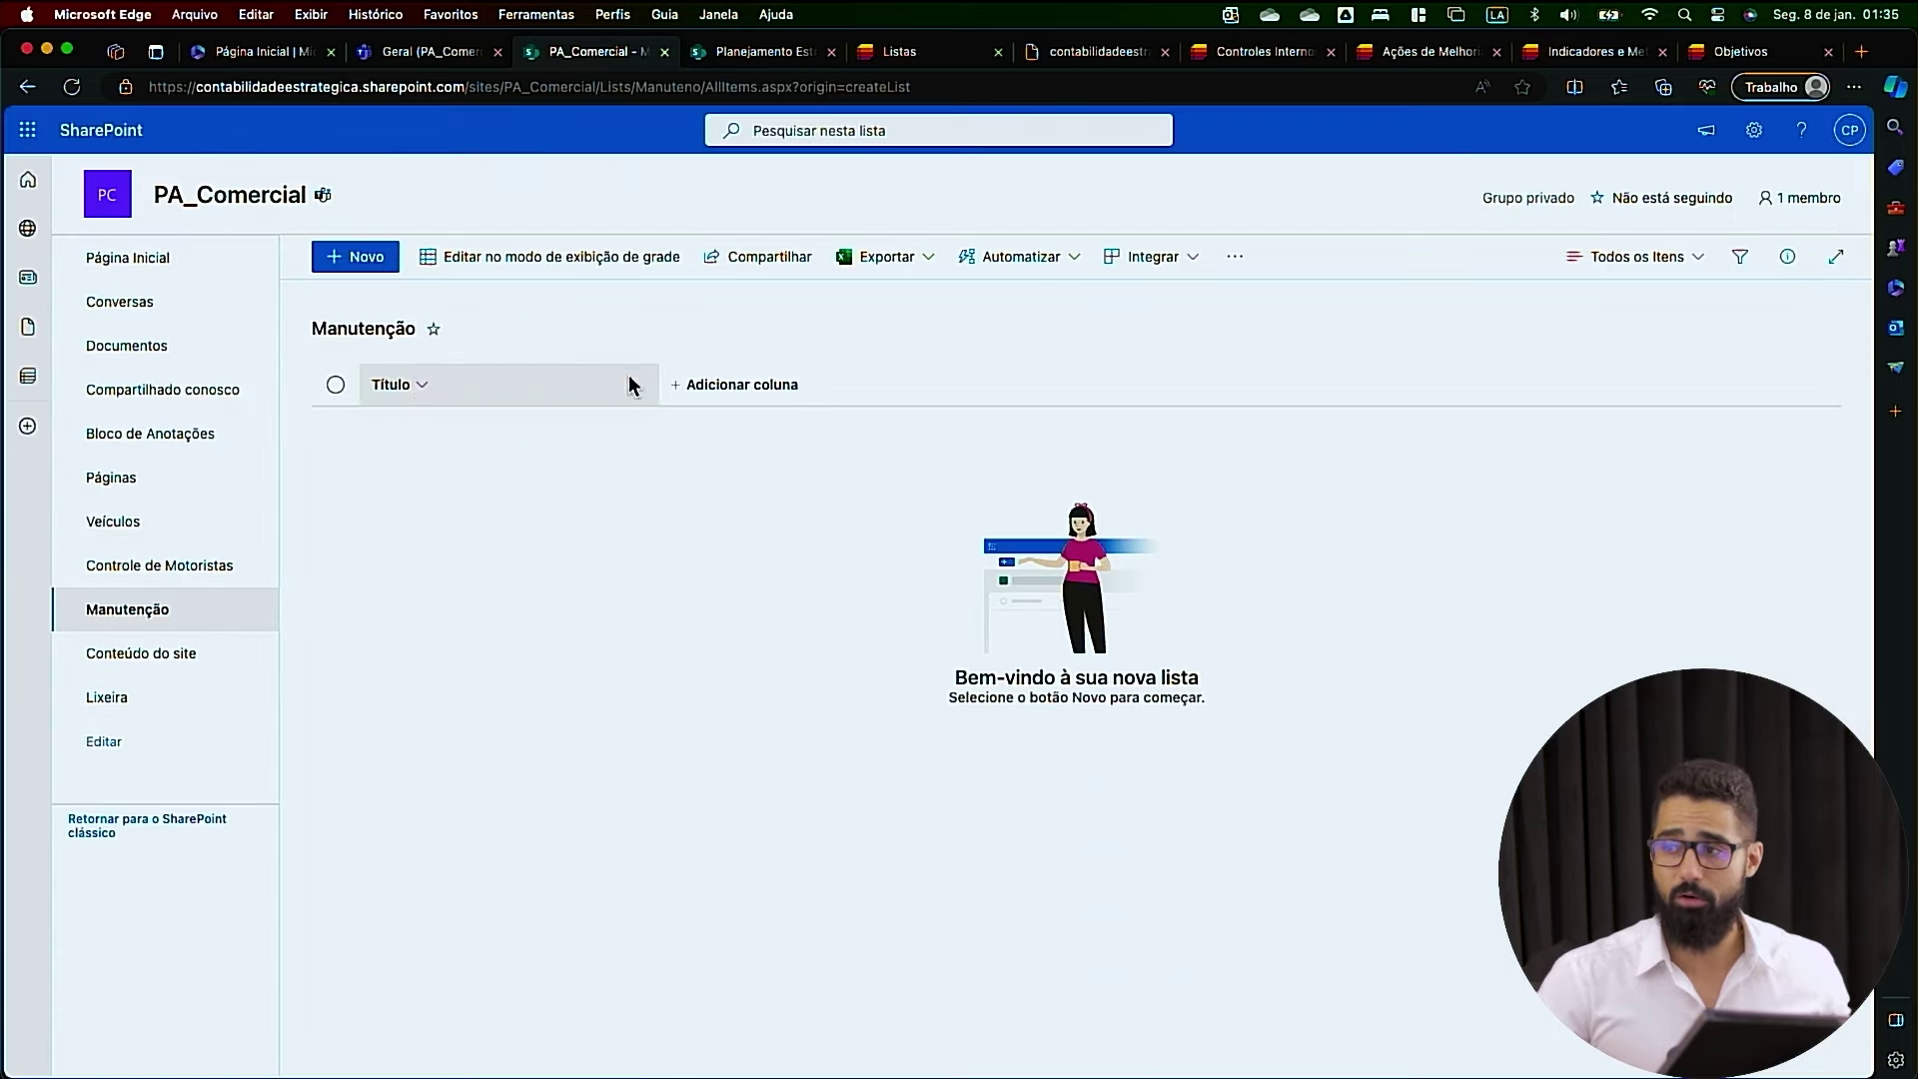
Add a lookup column named "Veículo" to the Manutenção list, sourced from the Nome column of the Veículos list
{"action": "left_click", "coordinate": [773, 388]}
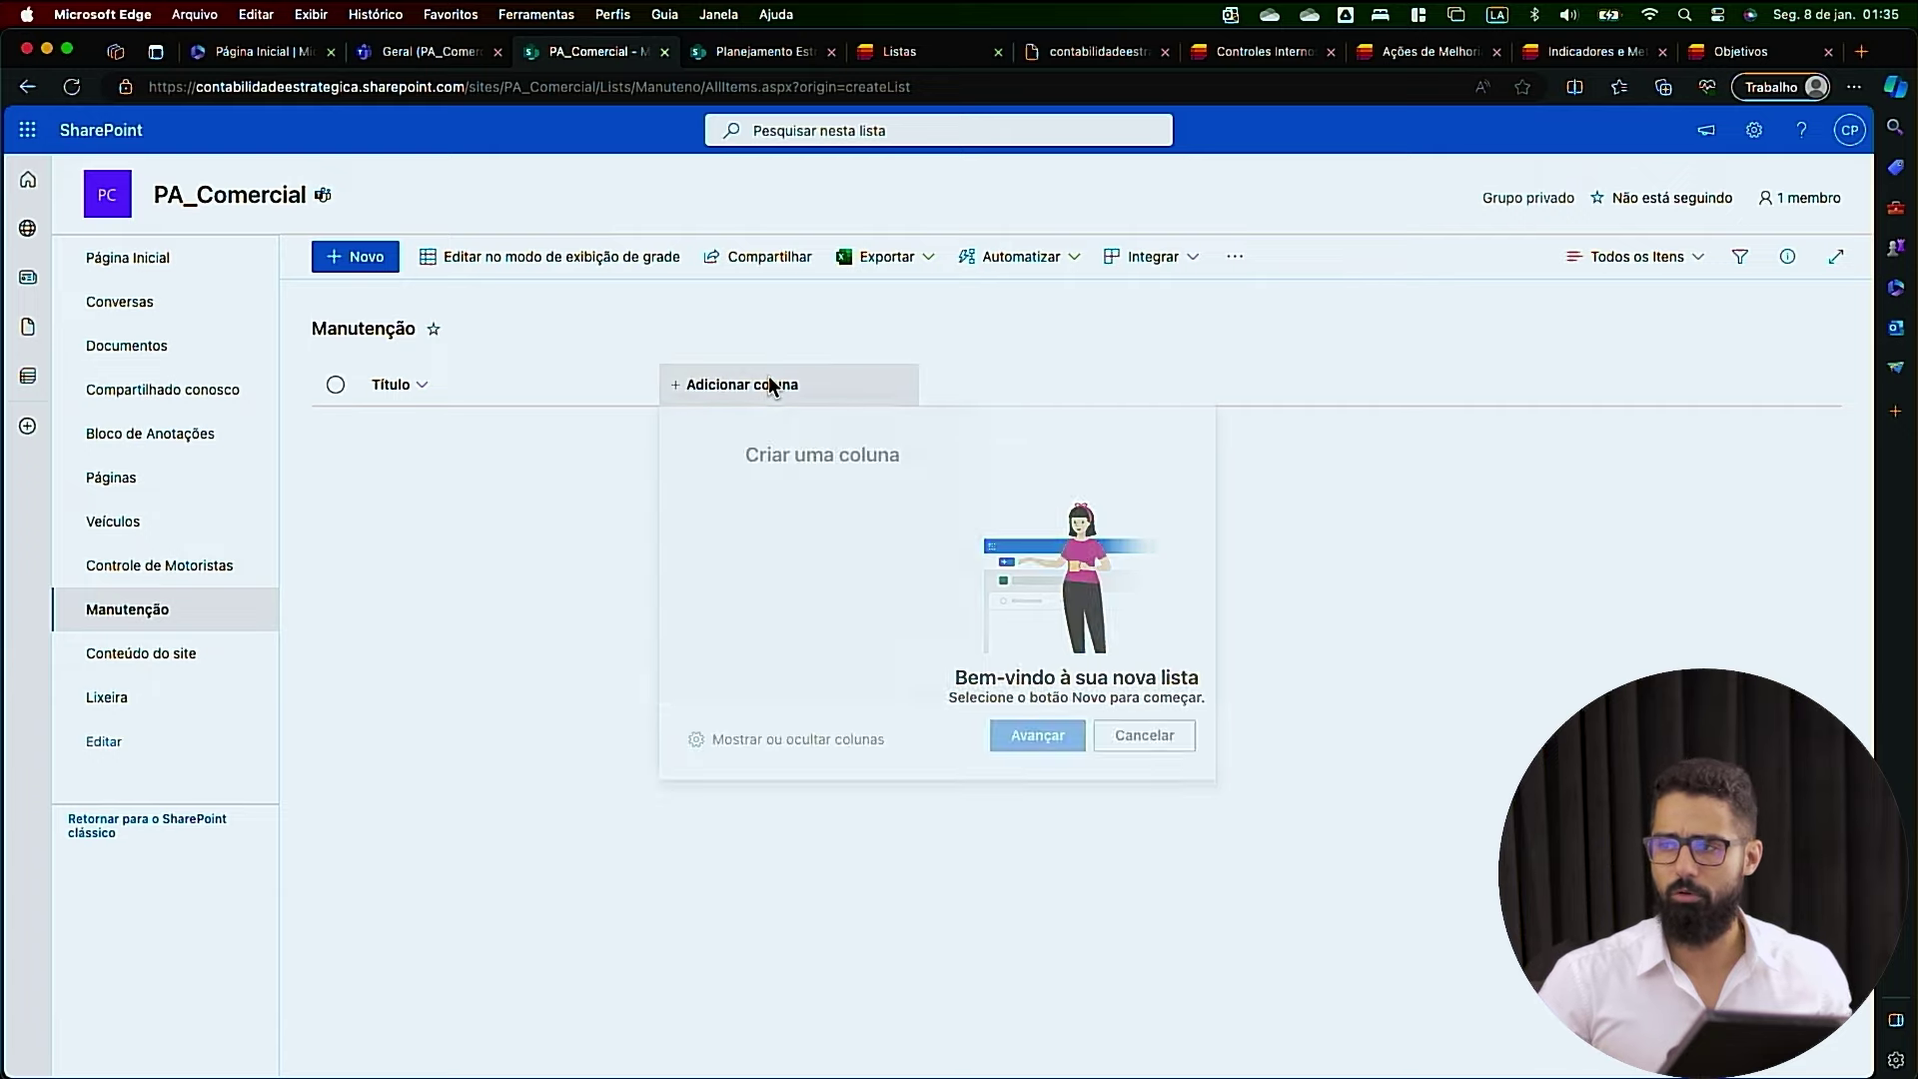
{"action": "left_click", "coordinate": [1089, 616]}
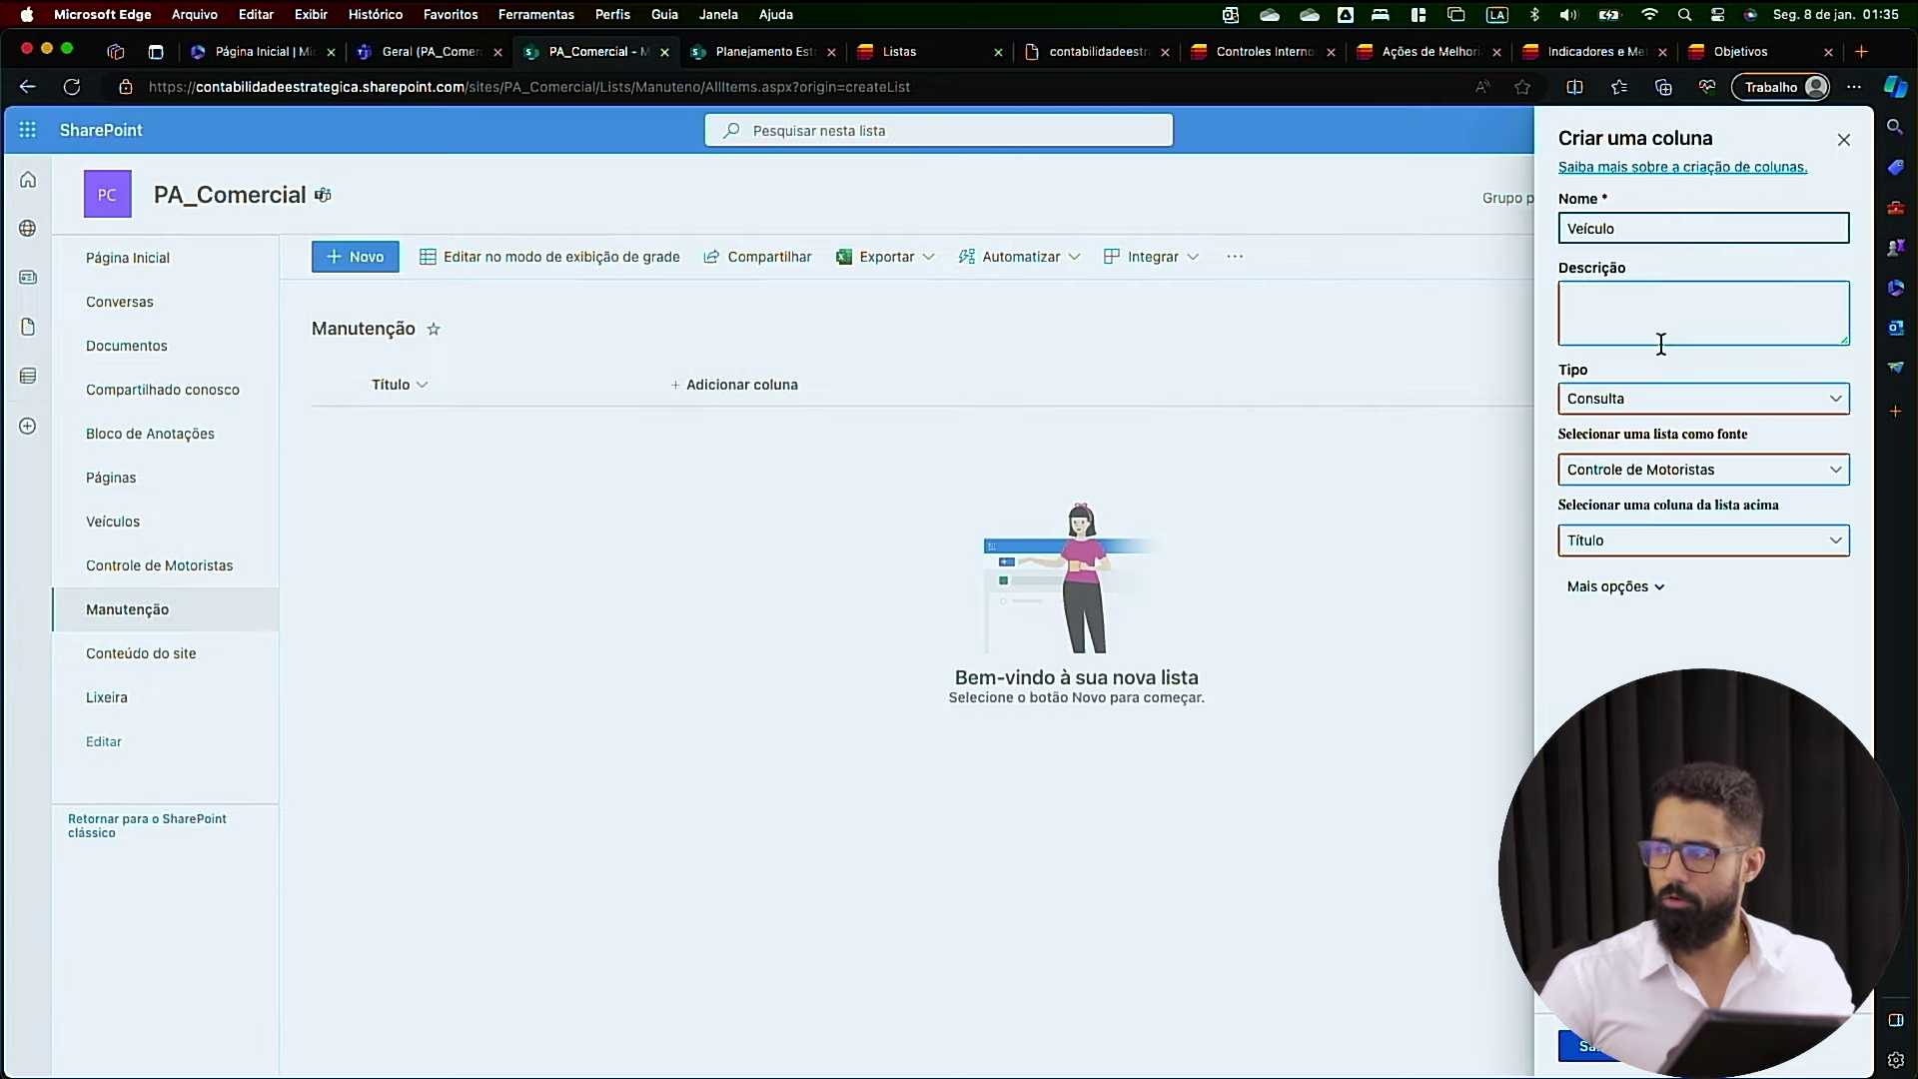
{"action": "left_click", "coordinate": [1659, 468]}
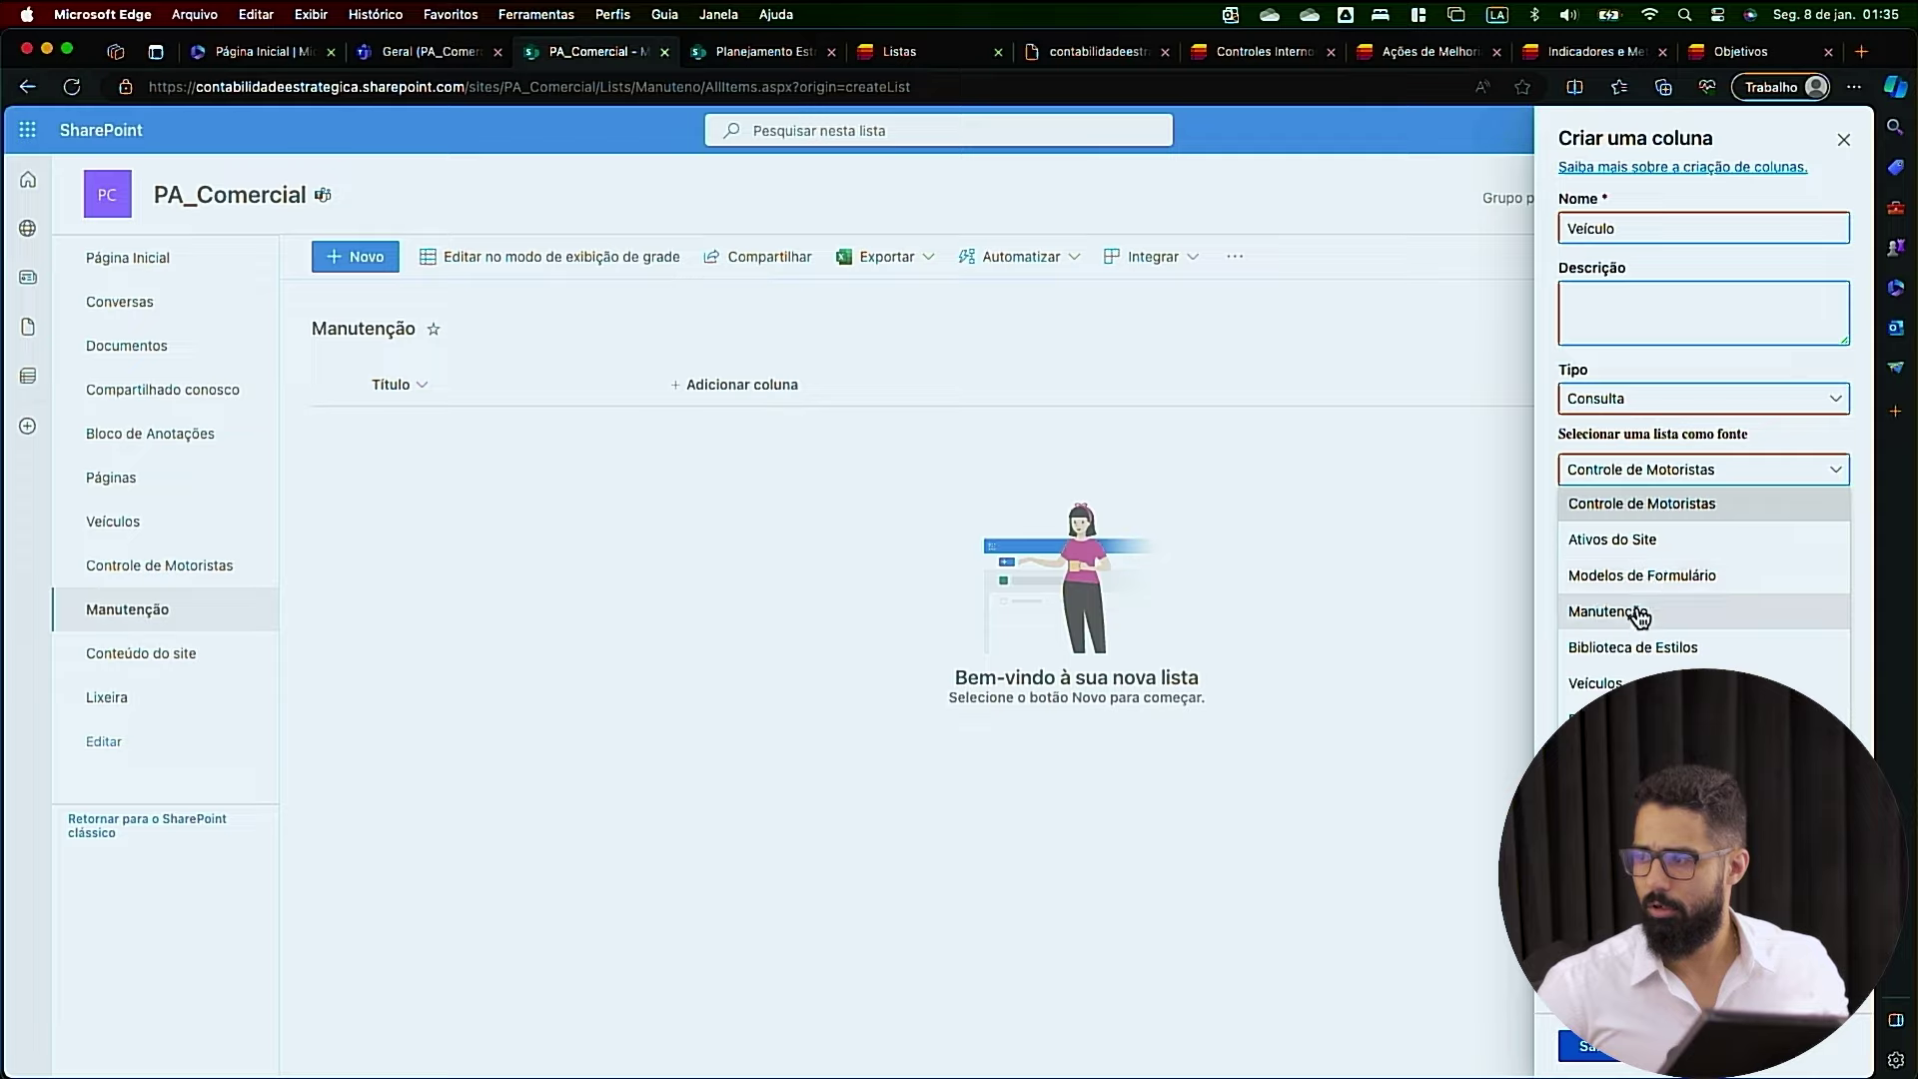
{"action": "left_click", "coordinate": [1626, 679]}
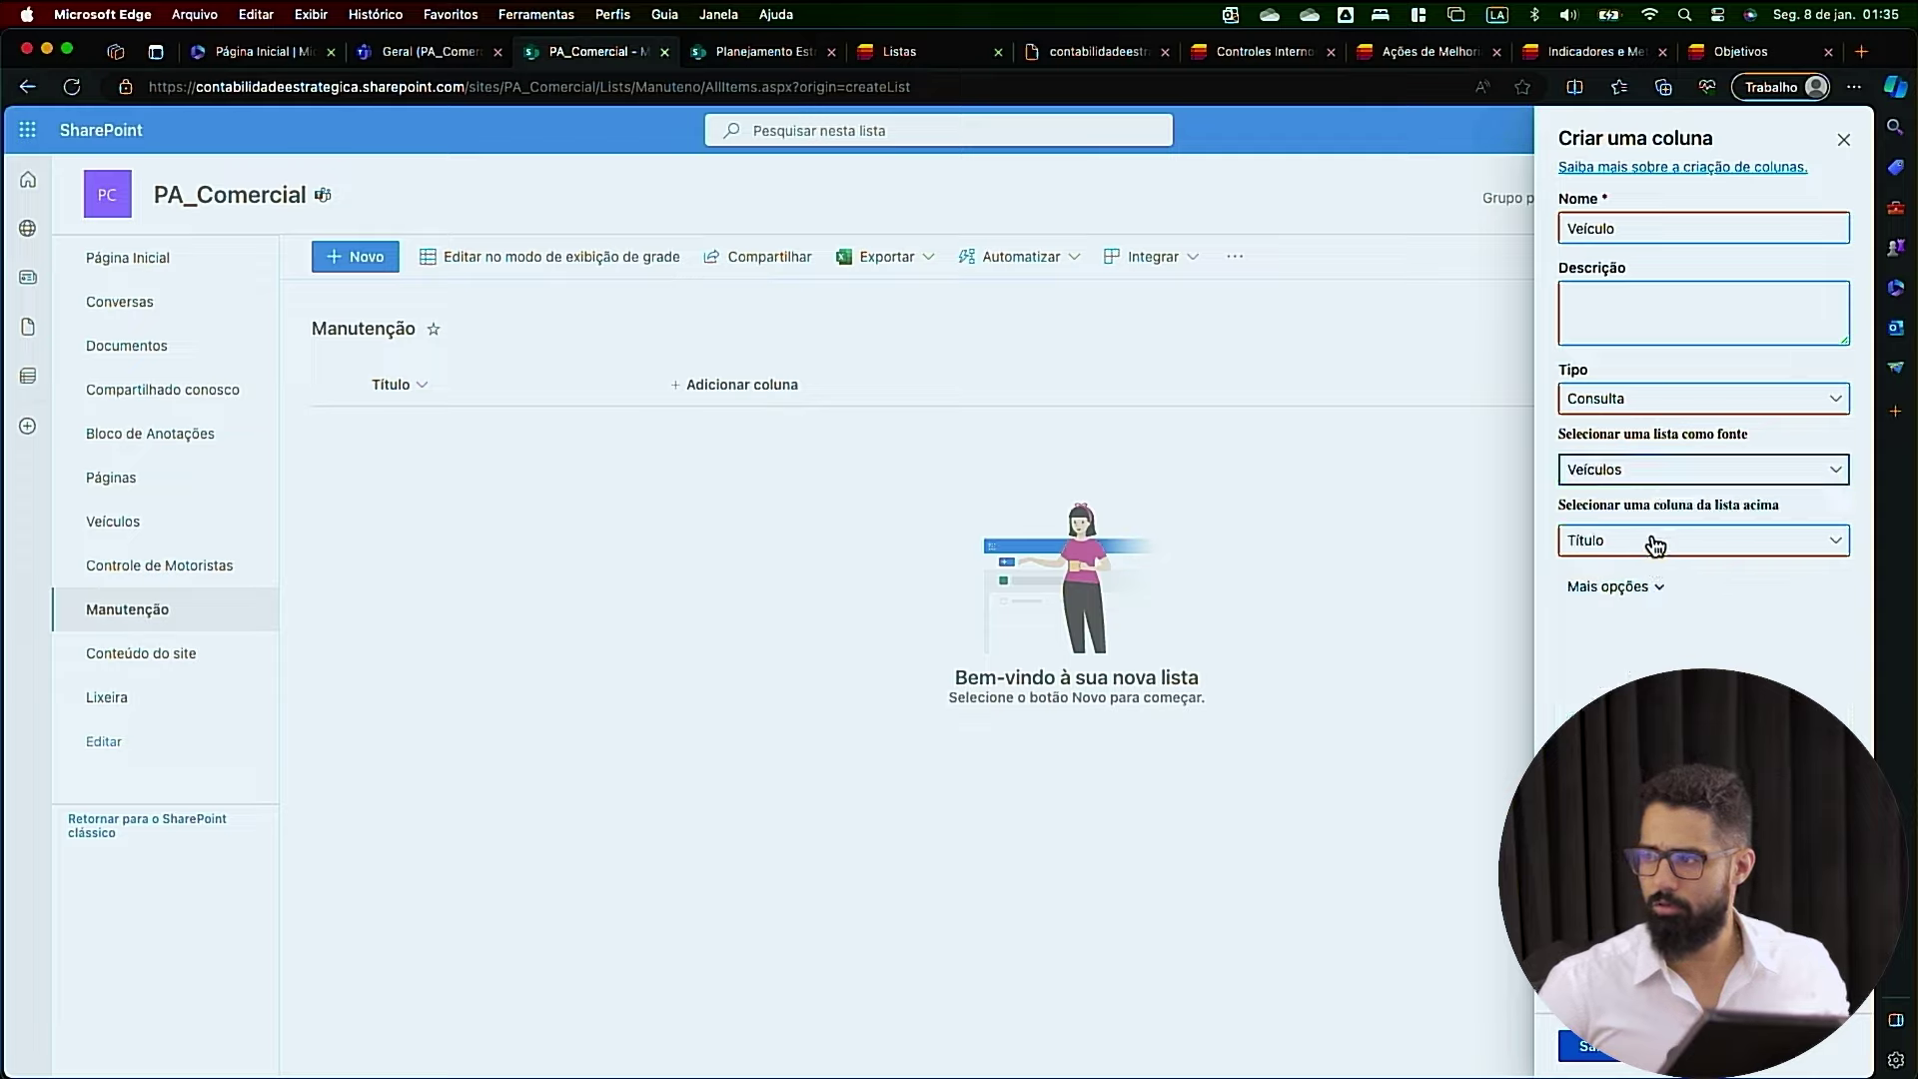
{"action": "left_click", "coordinate": [1655, 544]}
{"action": "left_click", "coordinate": [1588, 681]}
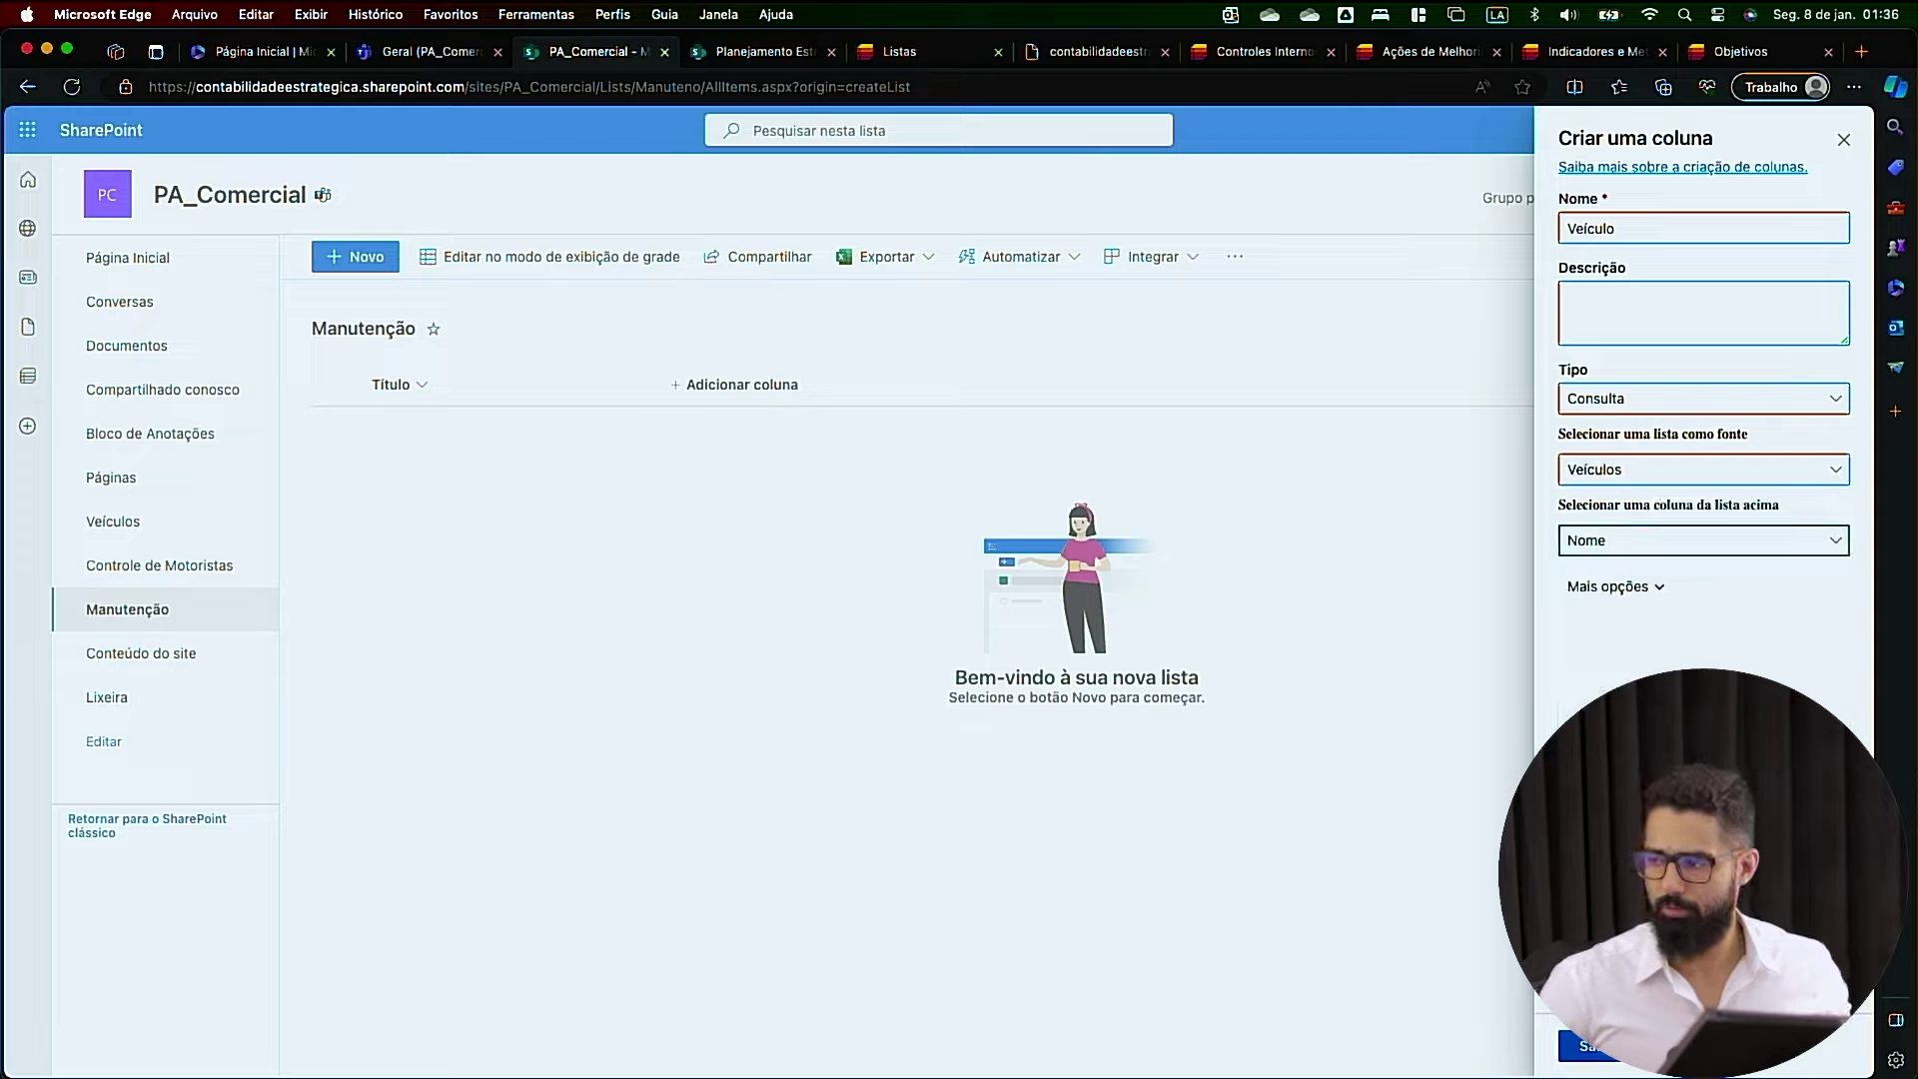
{"action": "left_click", "coordinate": [1587, 1045]}
Set up a new choice column named "Check List" in the Manutenção list, allowing values to be added manually
{"action": "left_click", "coordinate": [883, 386]}
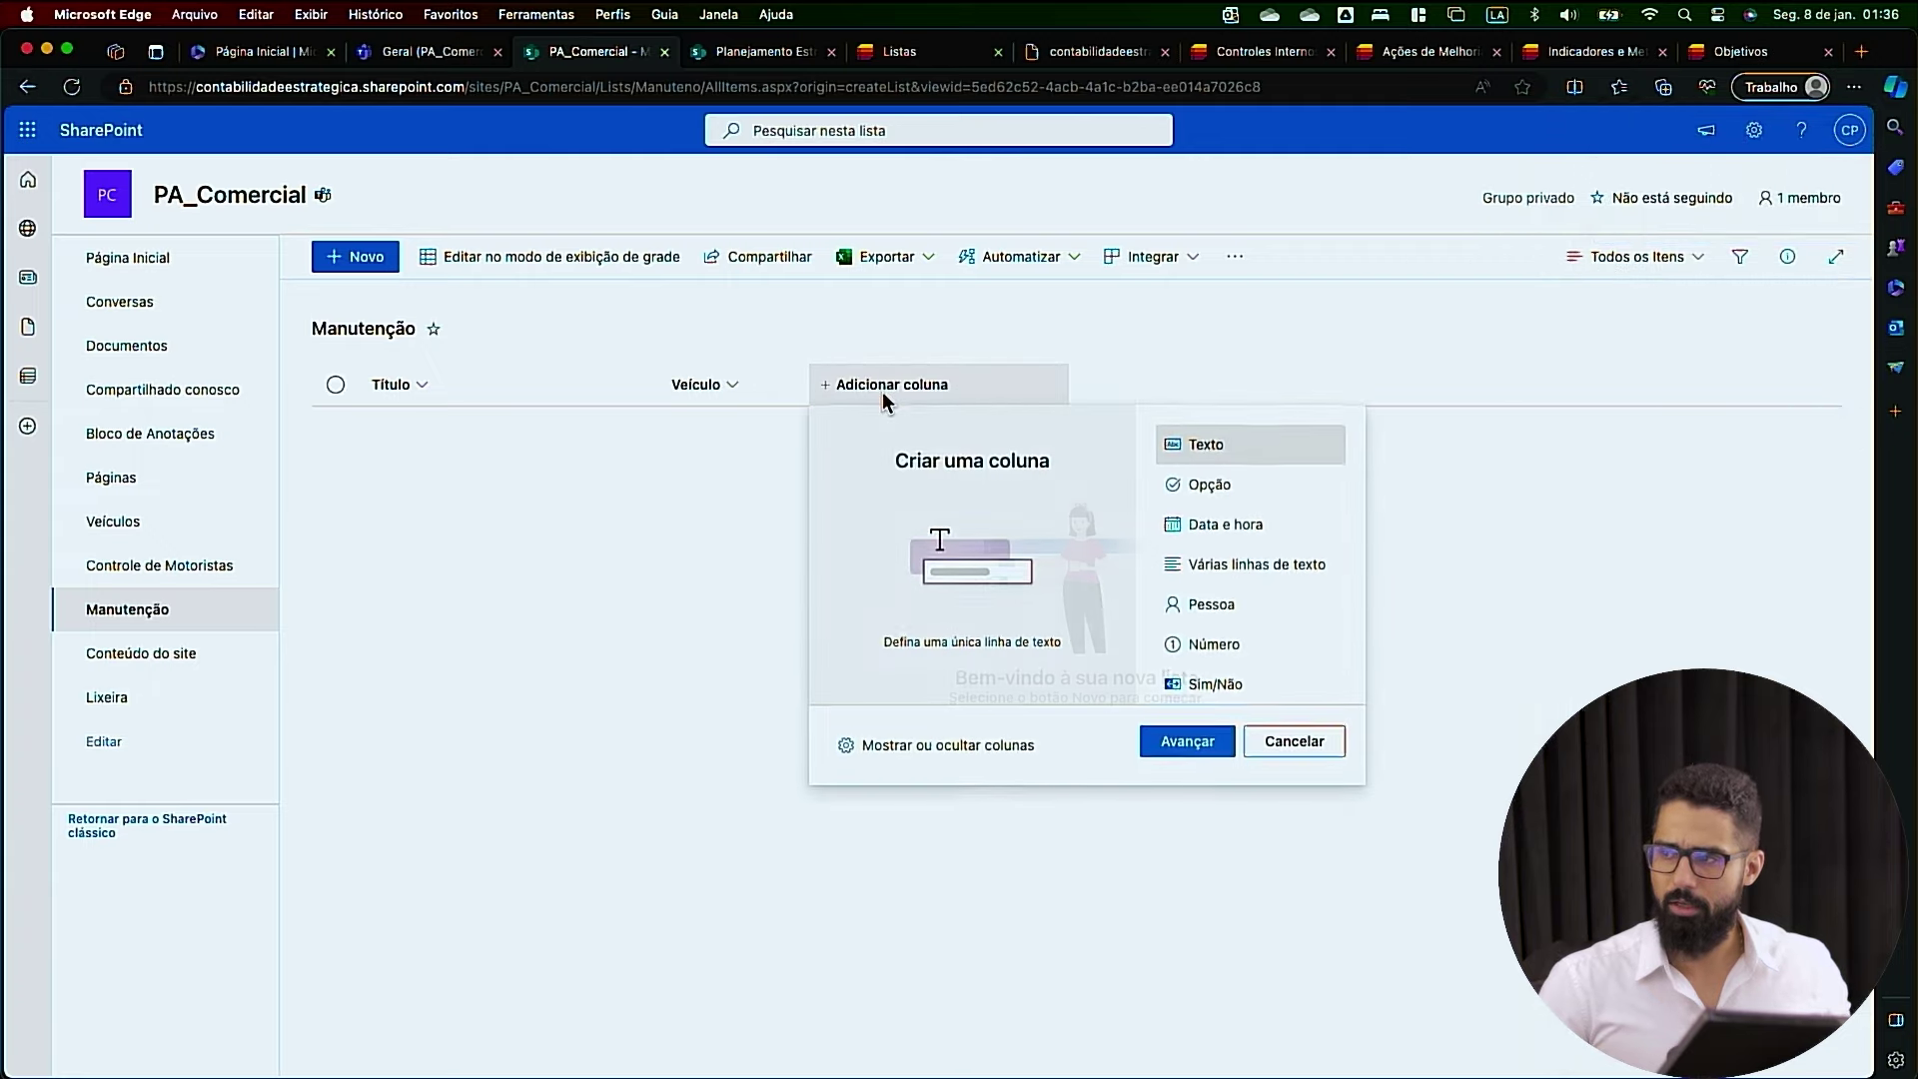
{"action": "left_click", "coordinate": [1227, 489]}
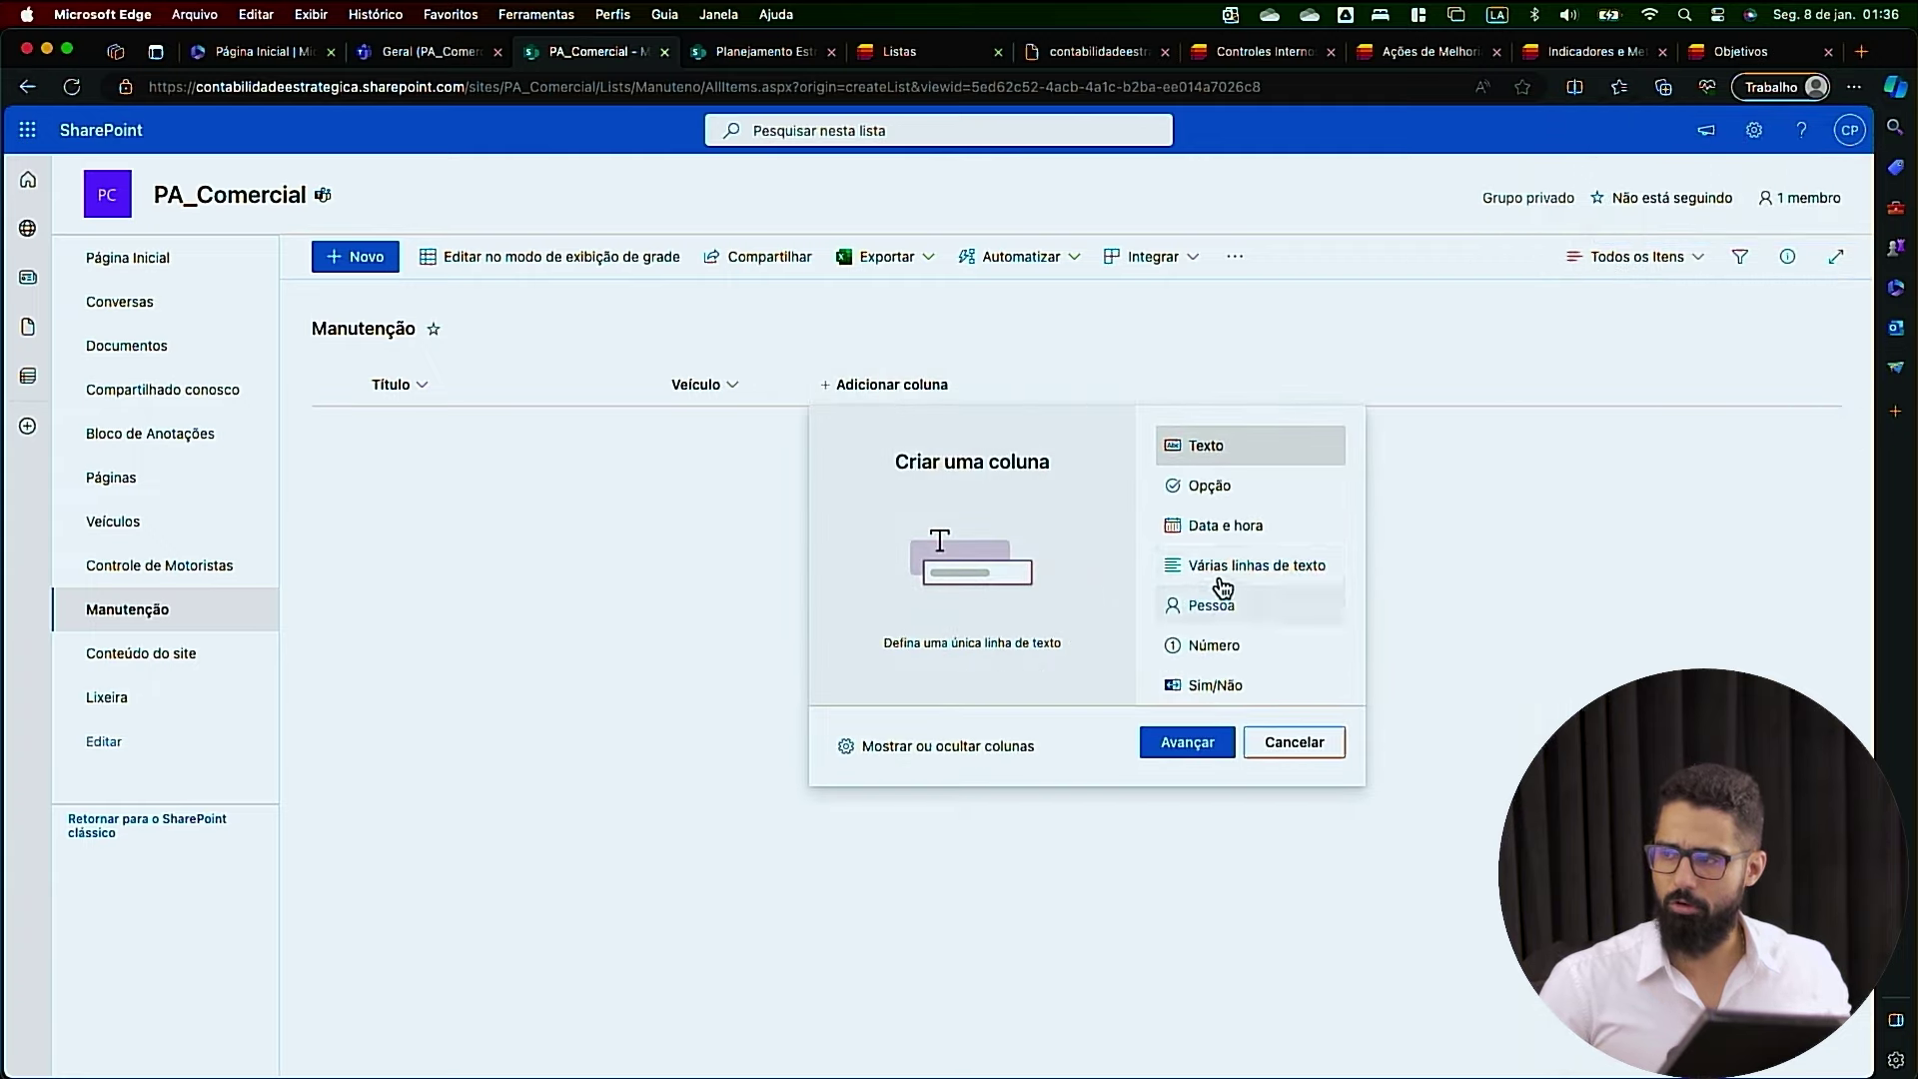
{"action": "left_click", "coordinate": [1211, 740]}
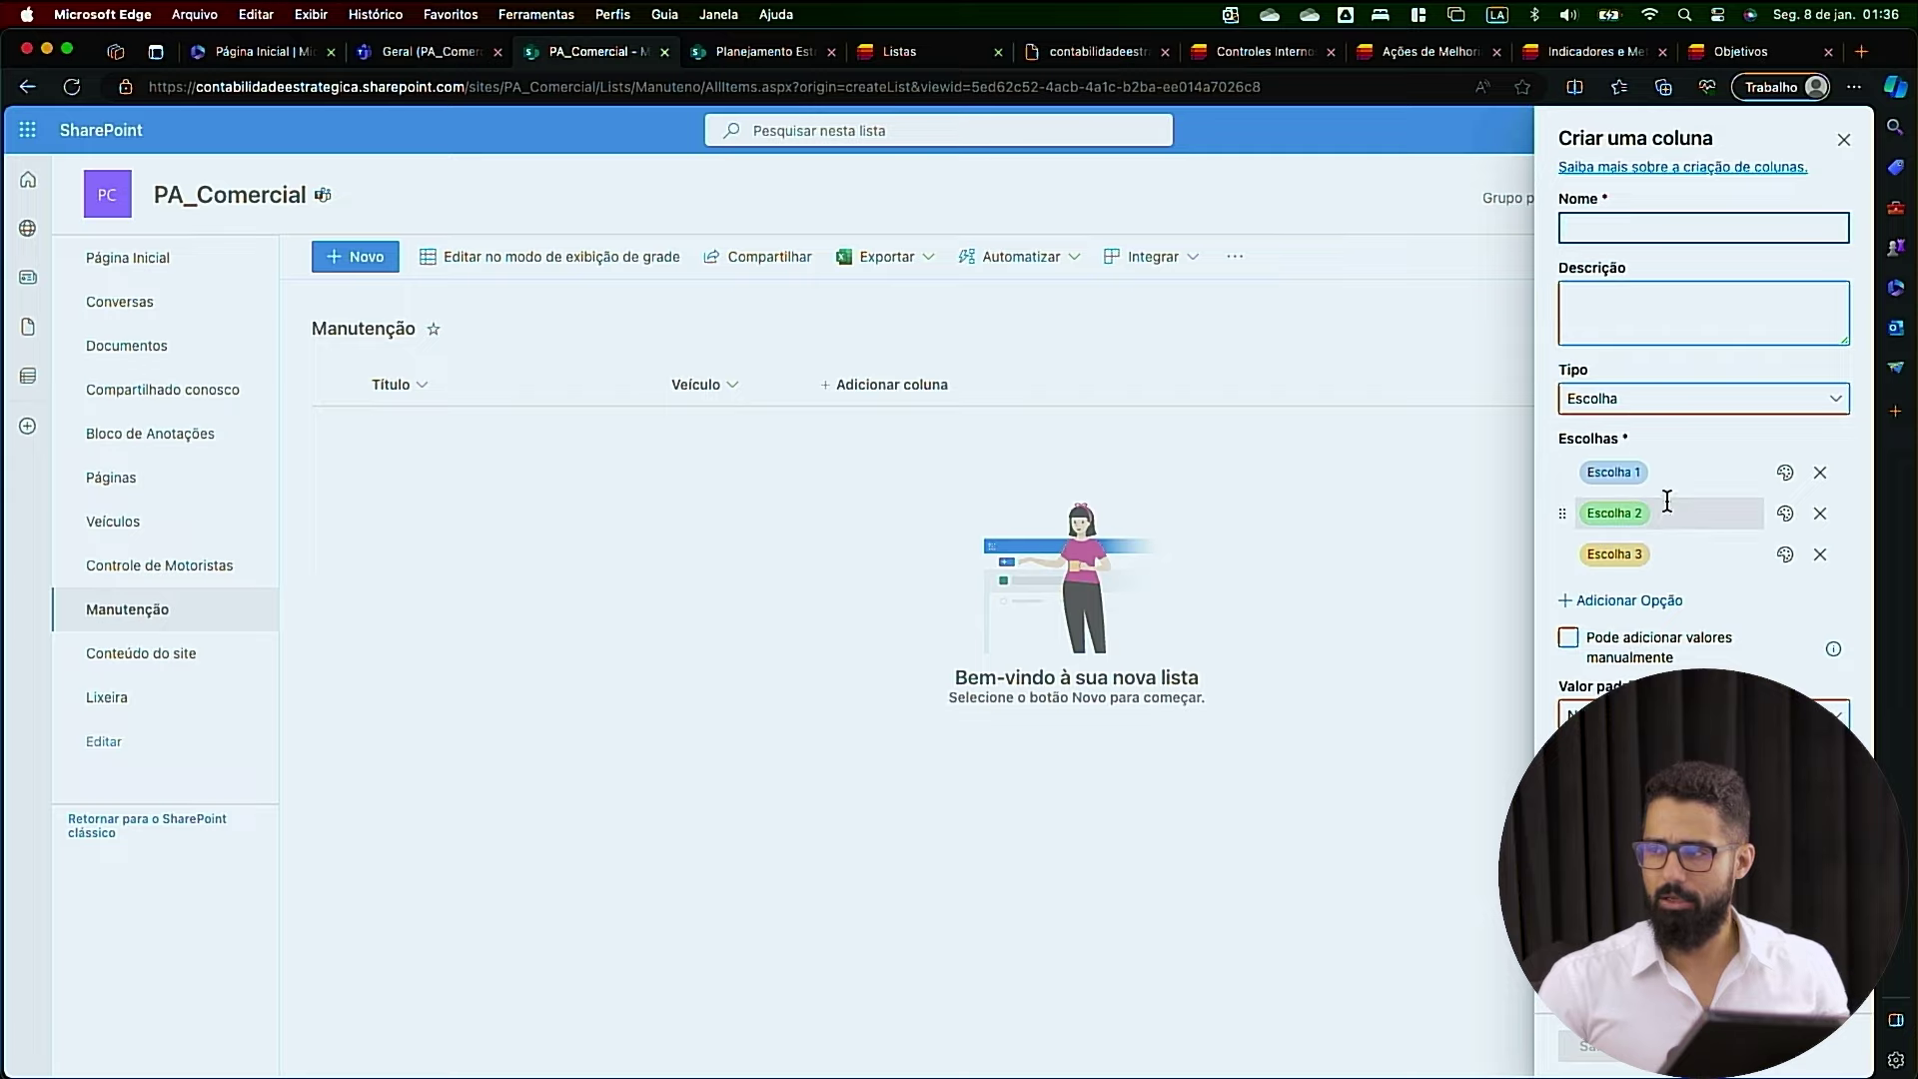
{"action": "left_click", "coordinate": [1648, 477]}
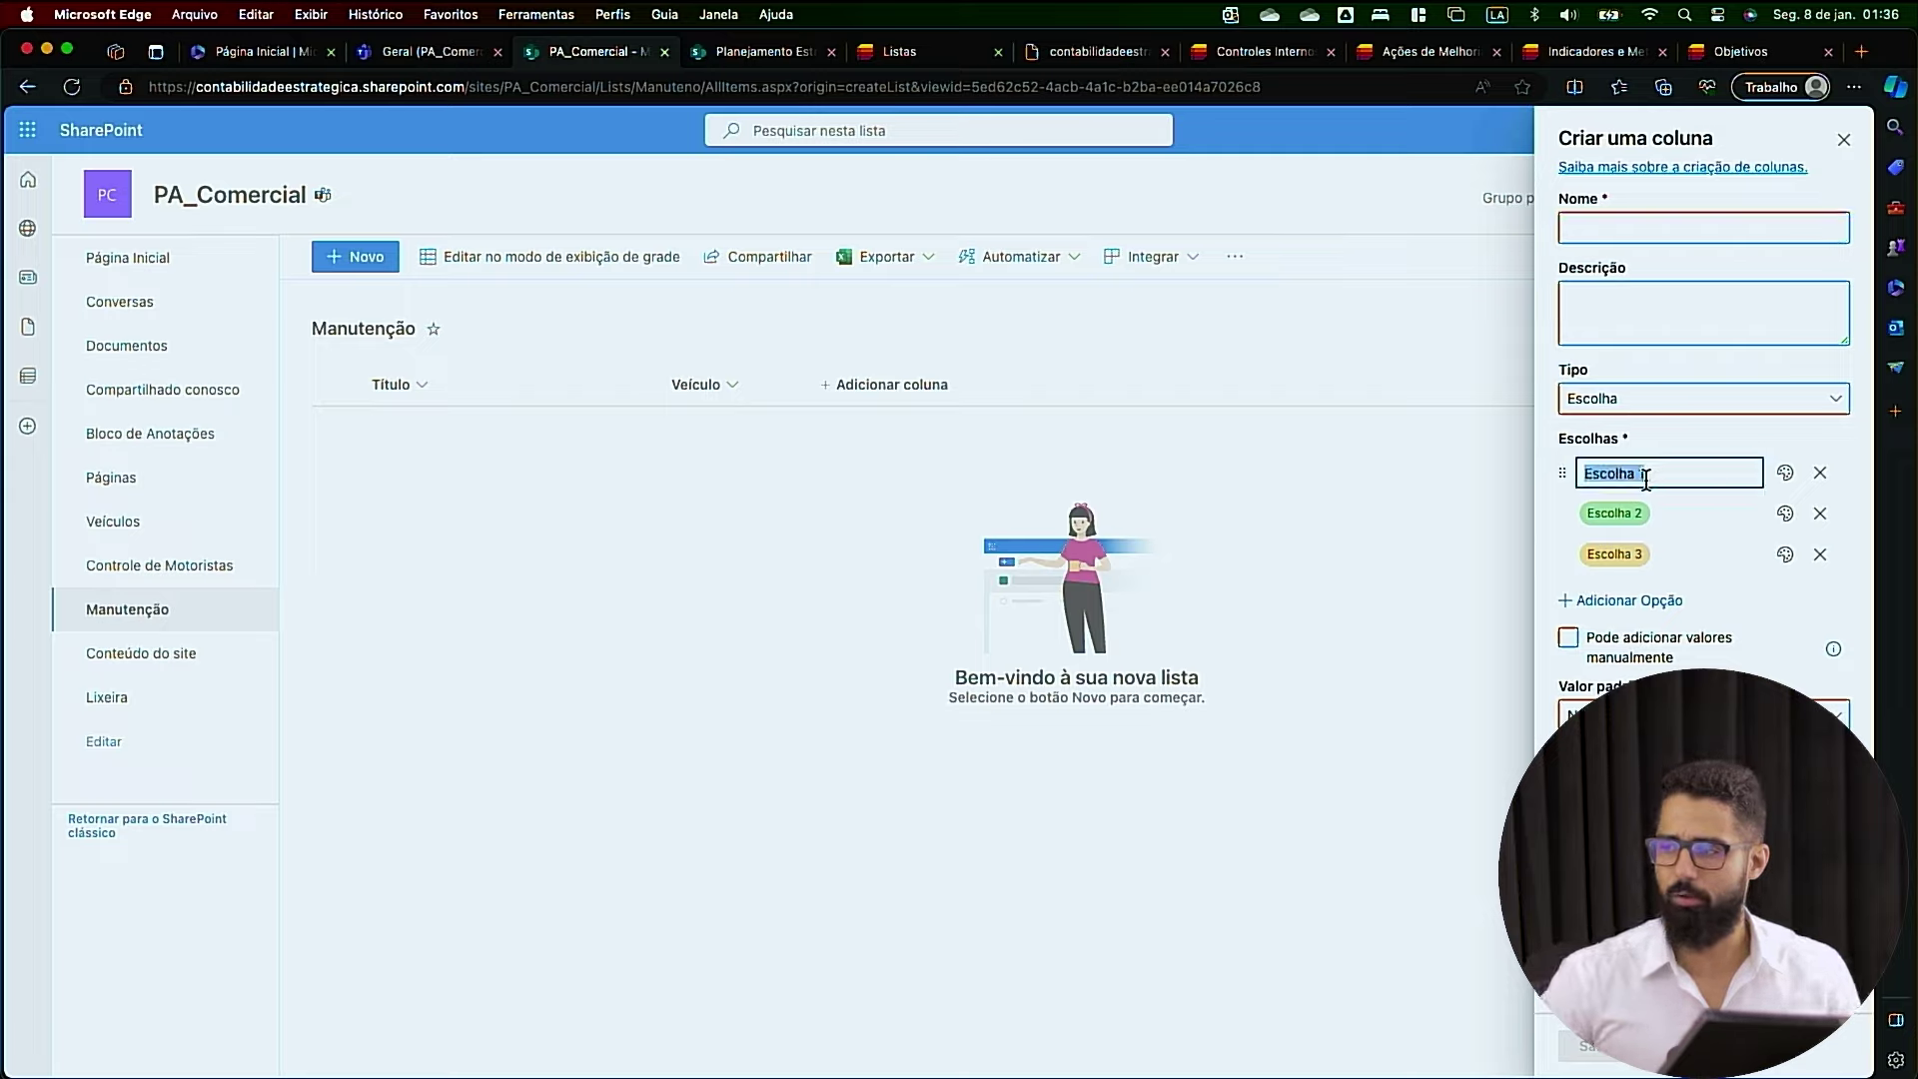
{"action": "left_click", "coordinate": [1568, 644]}
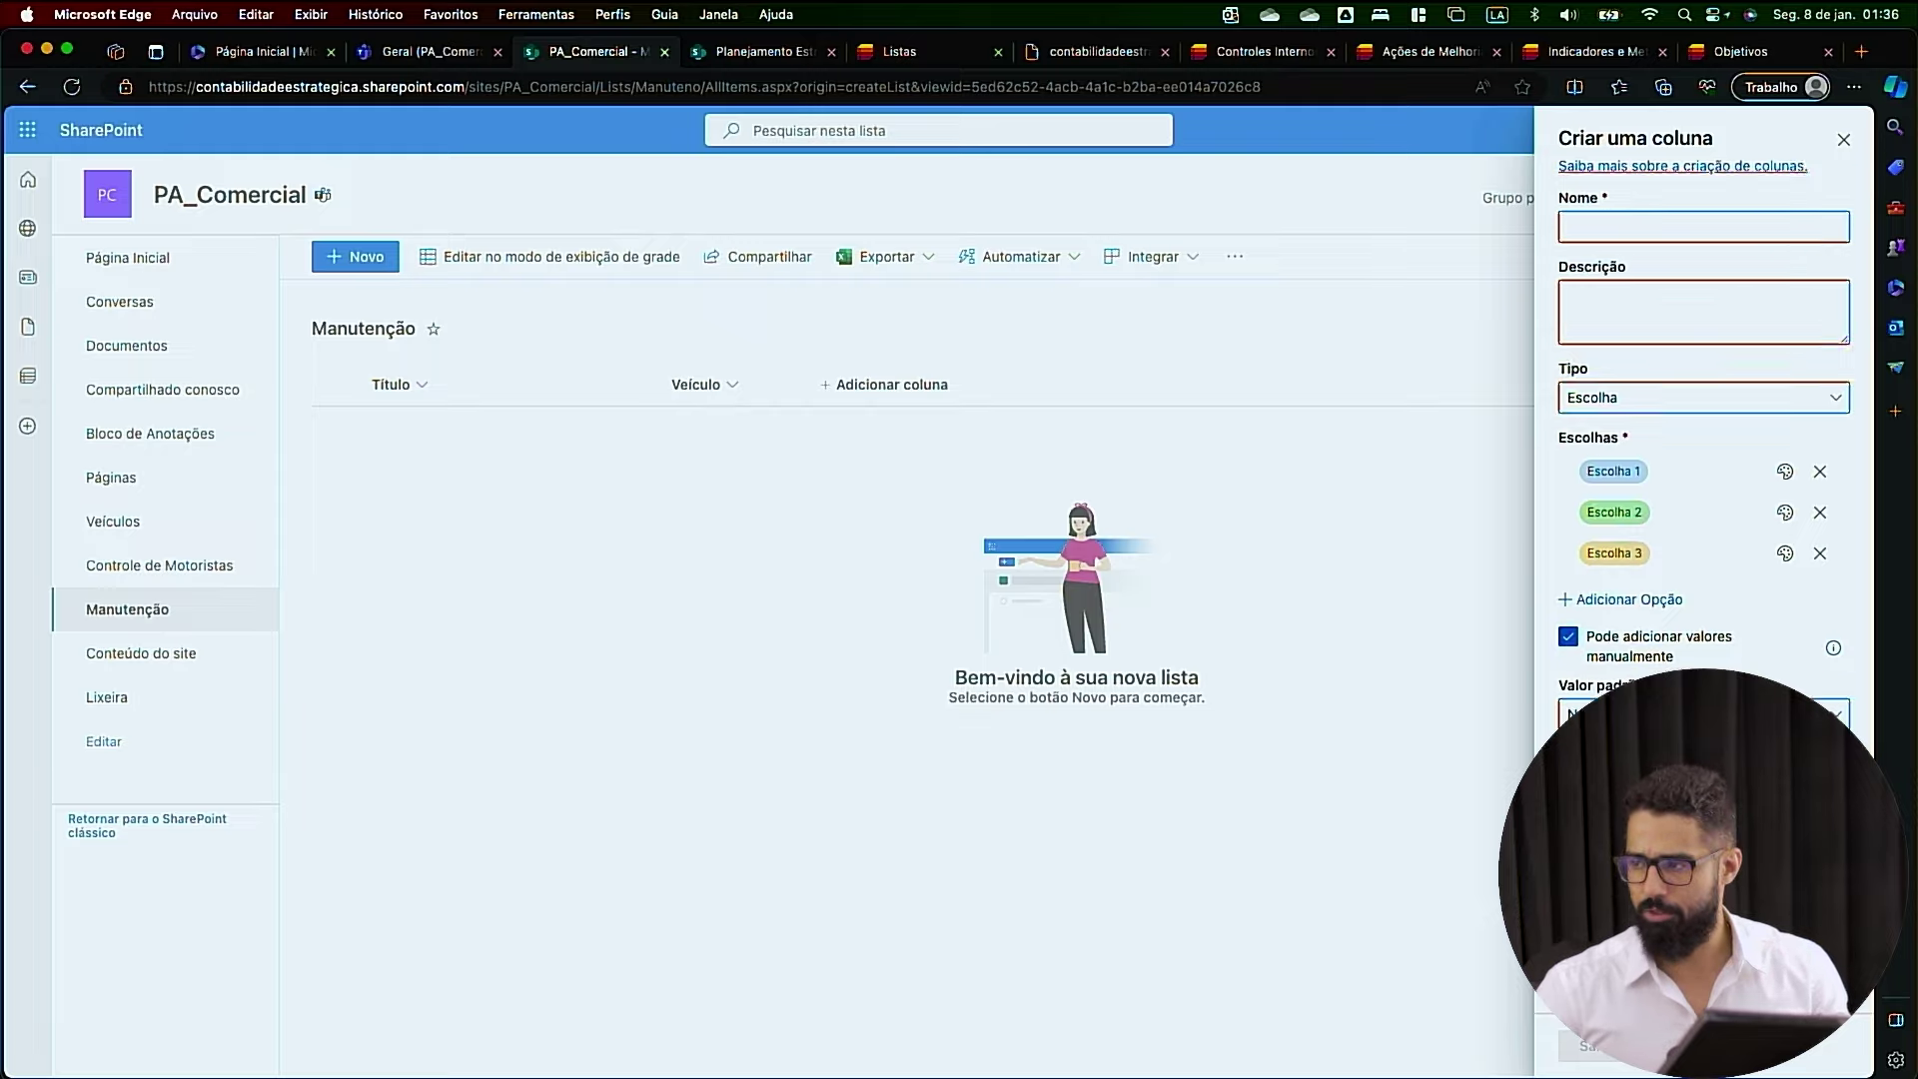
{"action": "scroll", "coordinate": [1703, 499], "scroll_direction": "down", "scroll_amount": 3}
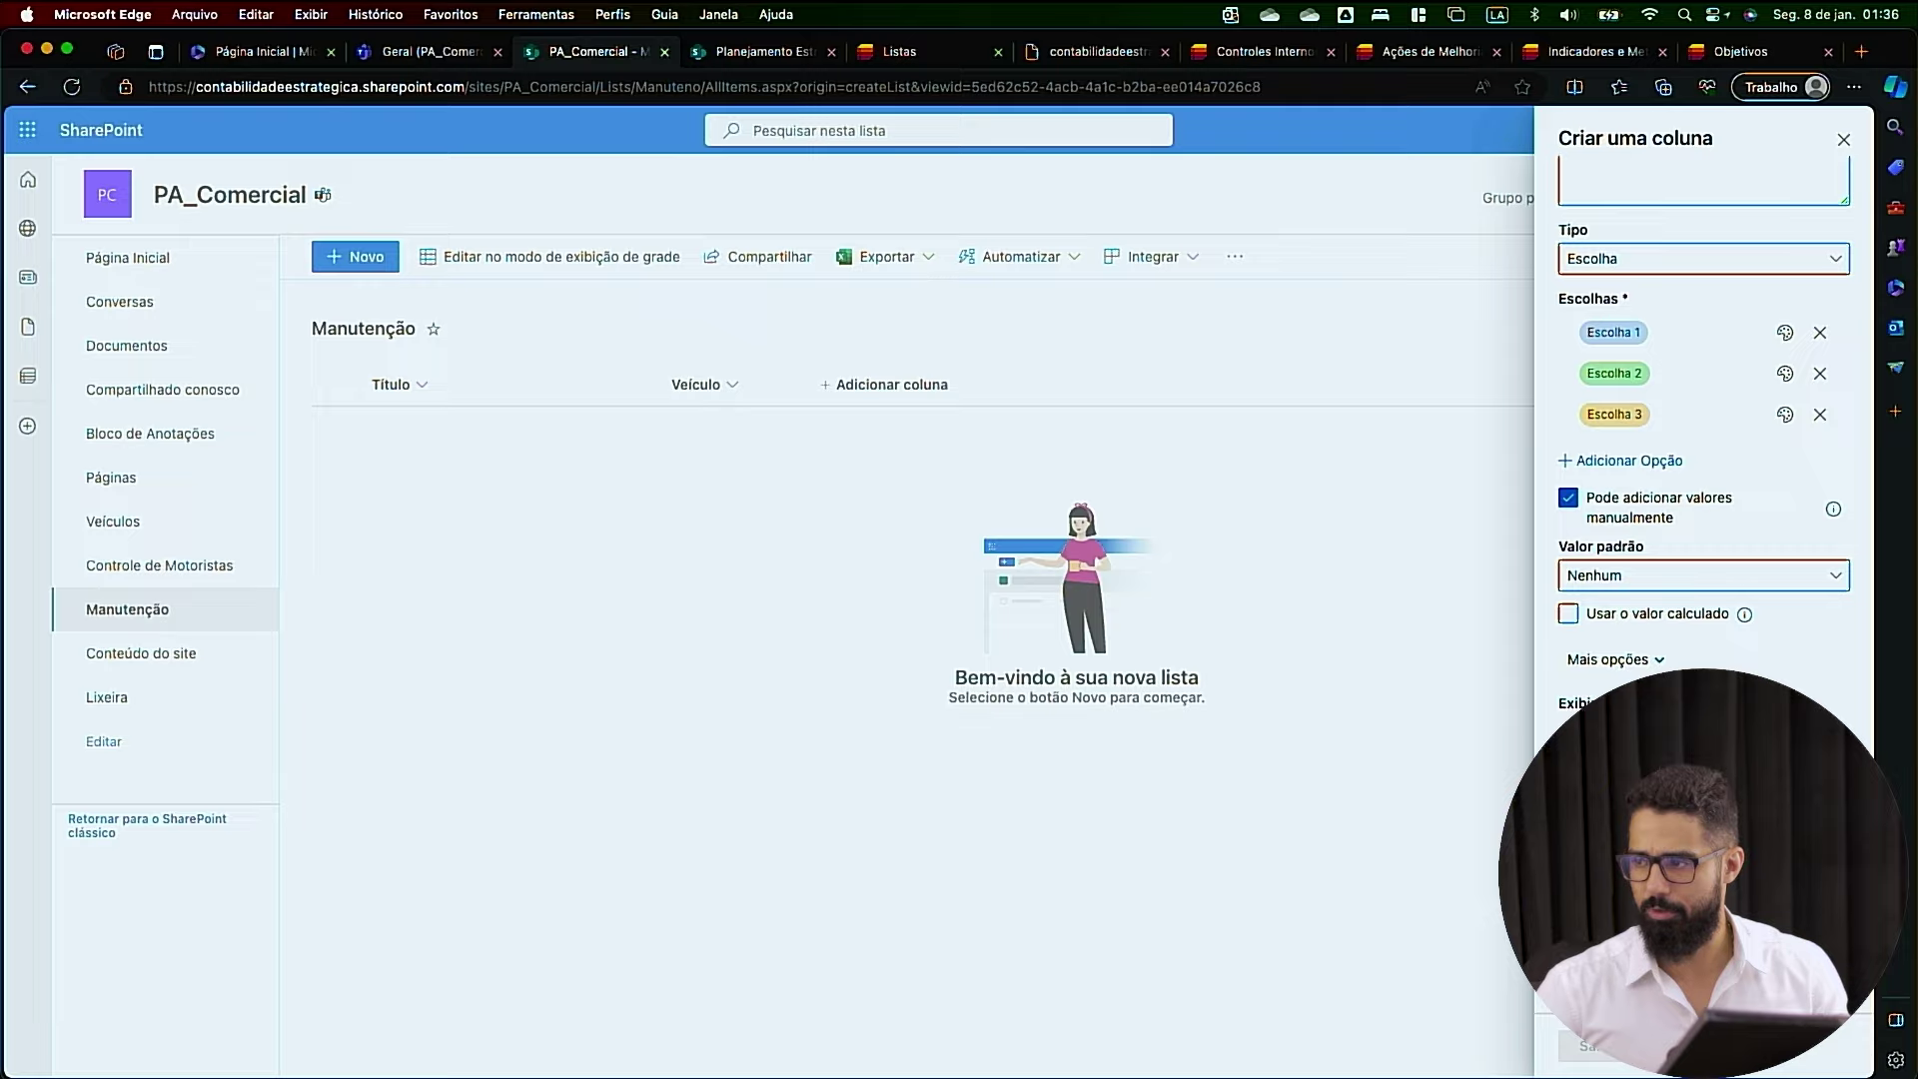
{"action": "scroll", "coordinate": [1626, 560], "scroll_direction": "up", "scroll_amount": 3}
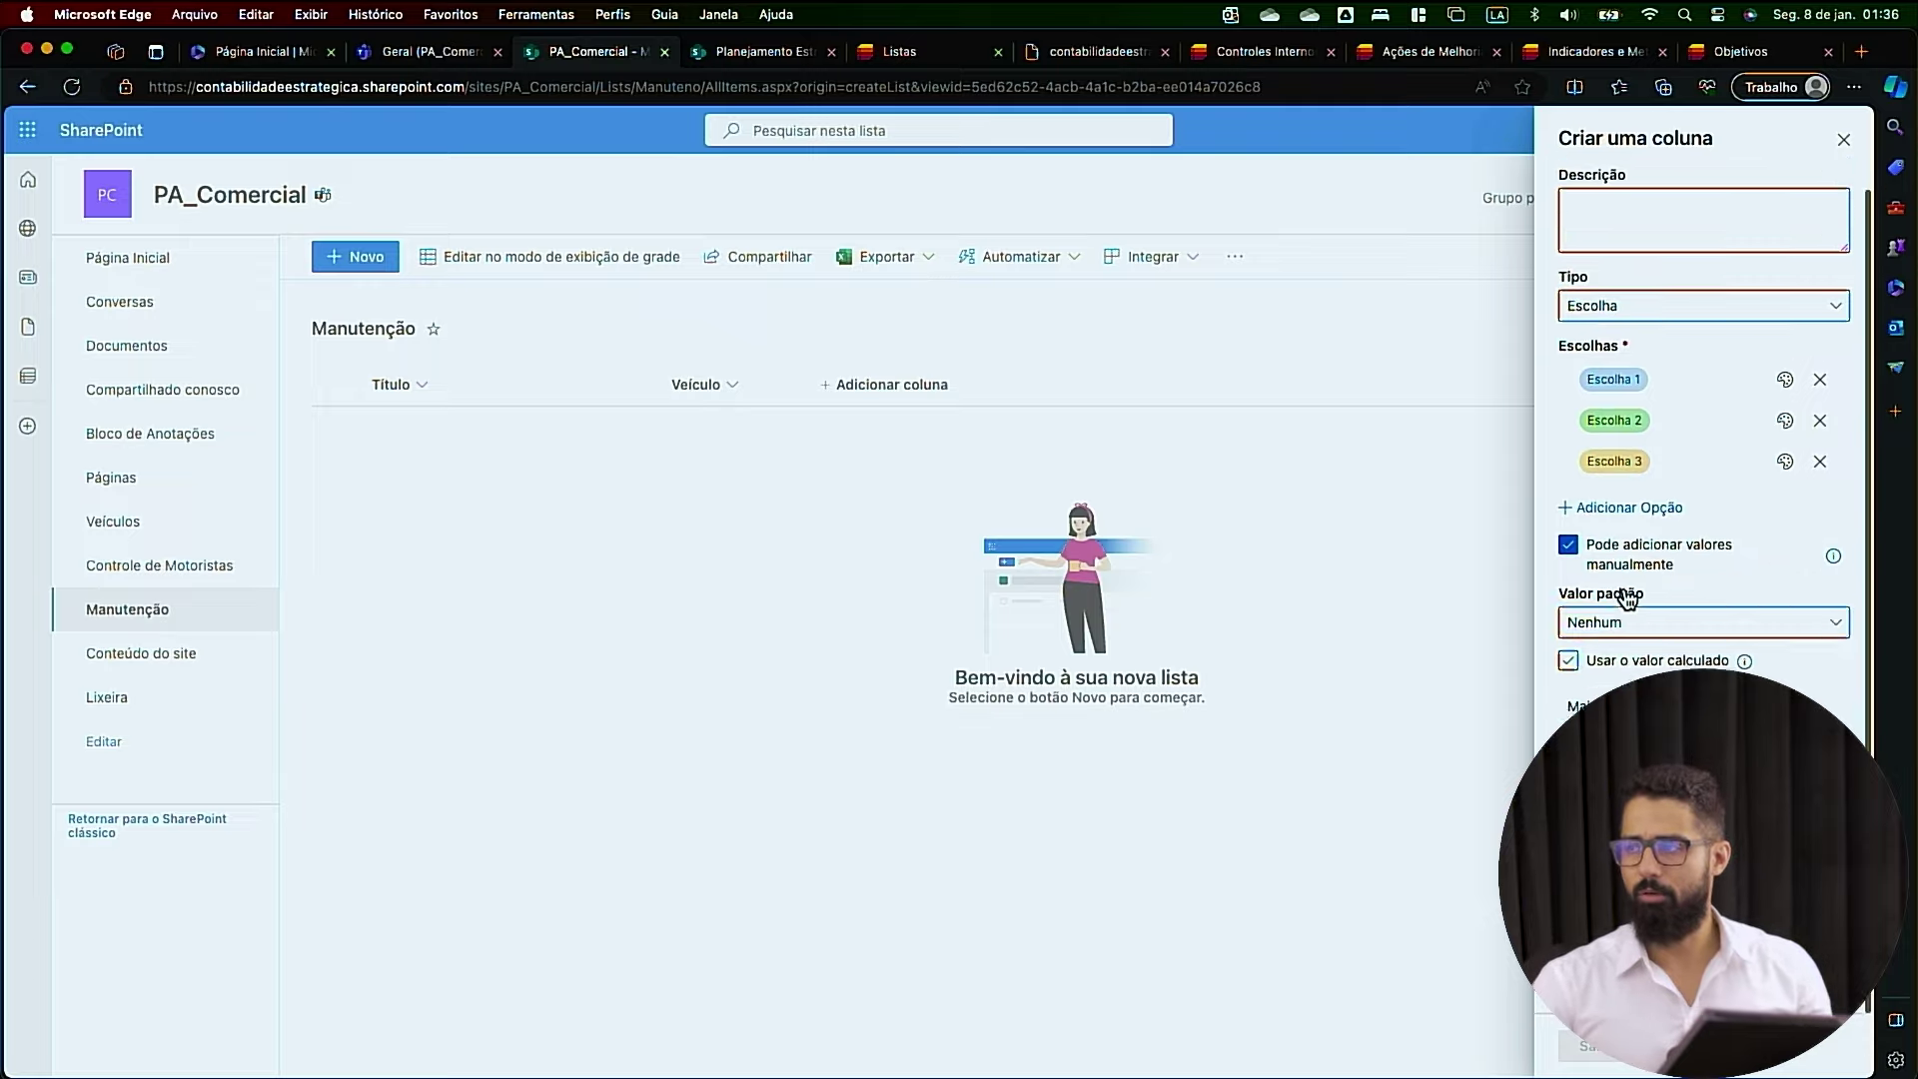
{"action": "left_click", "coordinate": [1621, 473]}
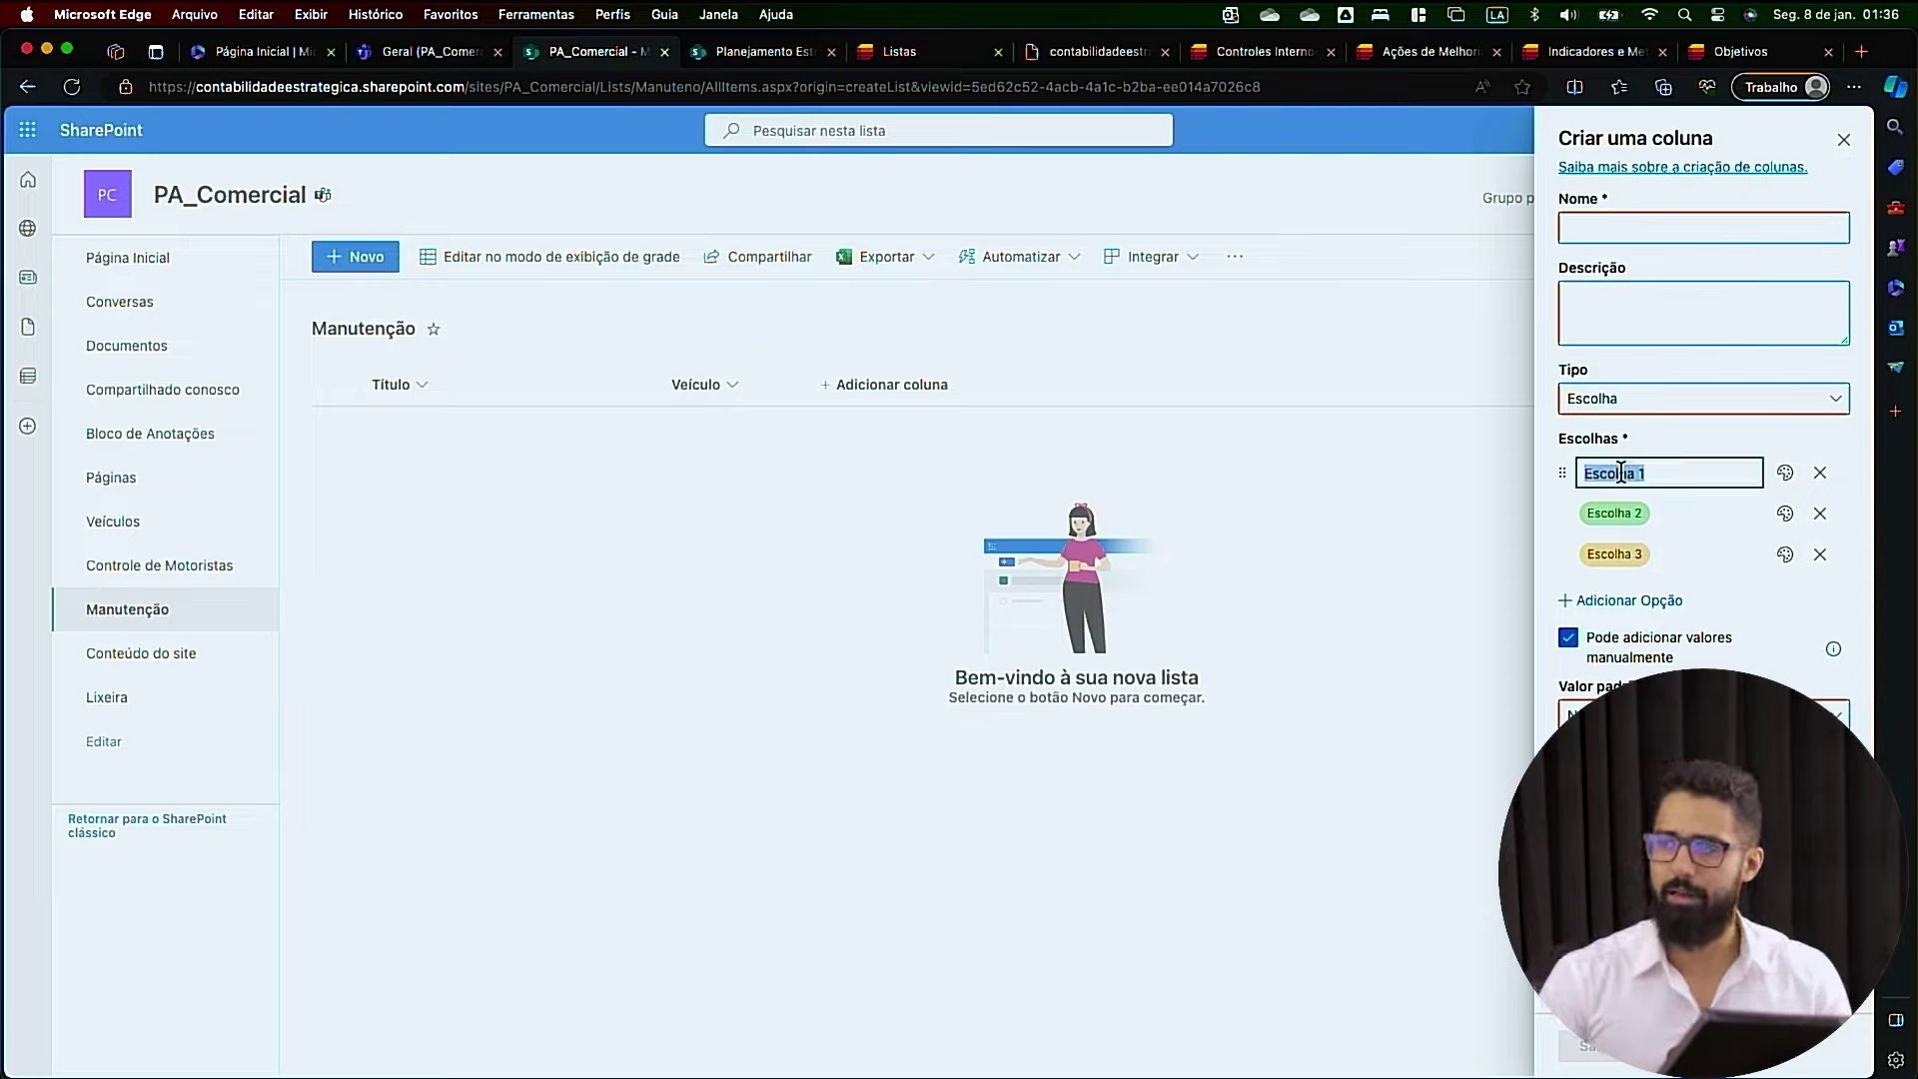
{"action": "left_click", "coordinate": [1661, 227]}
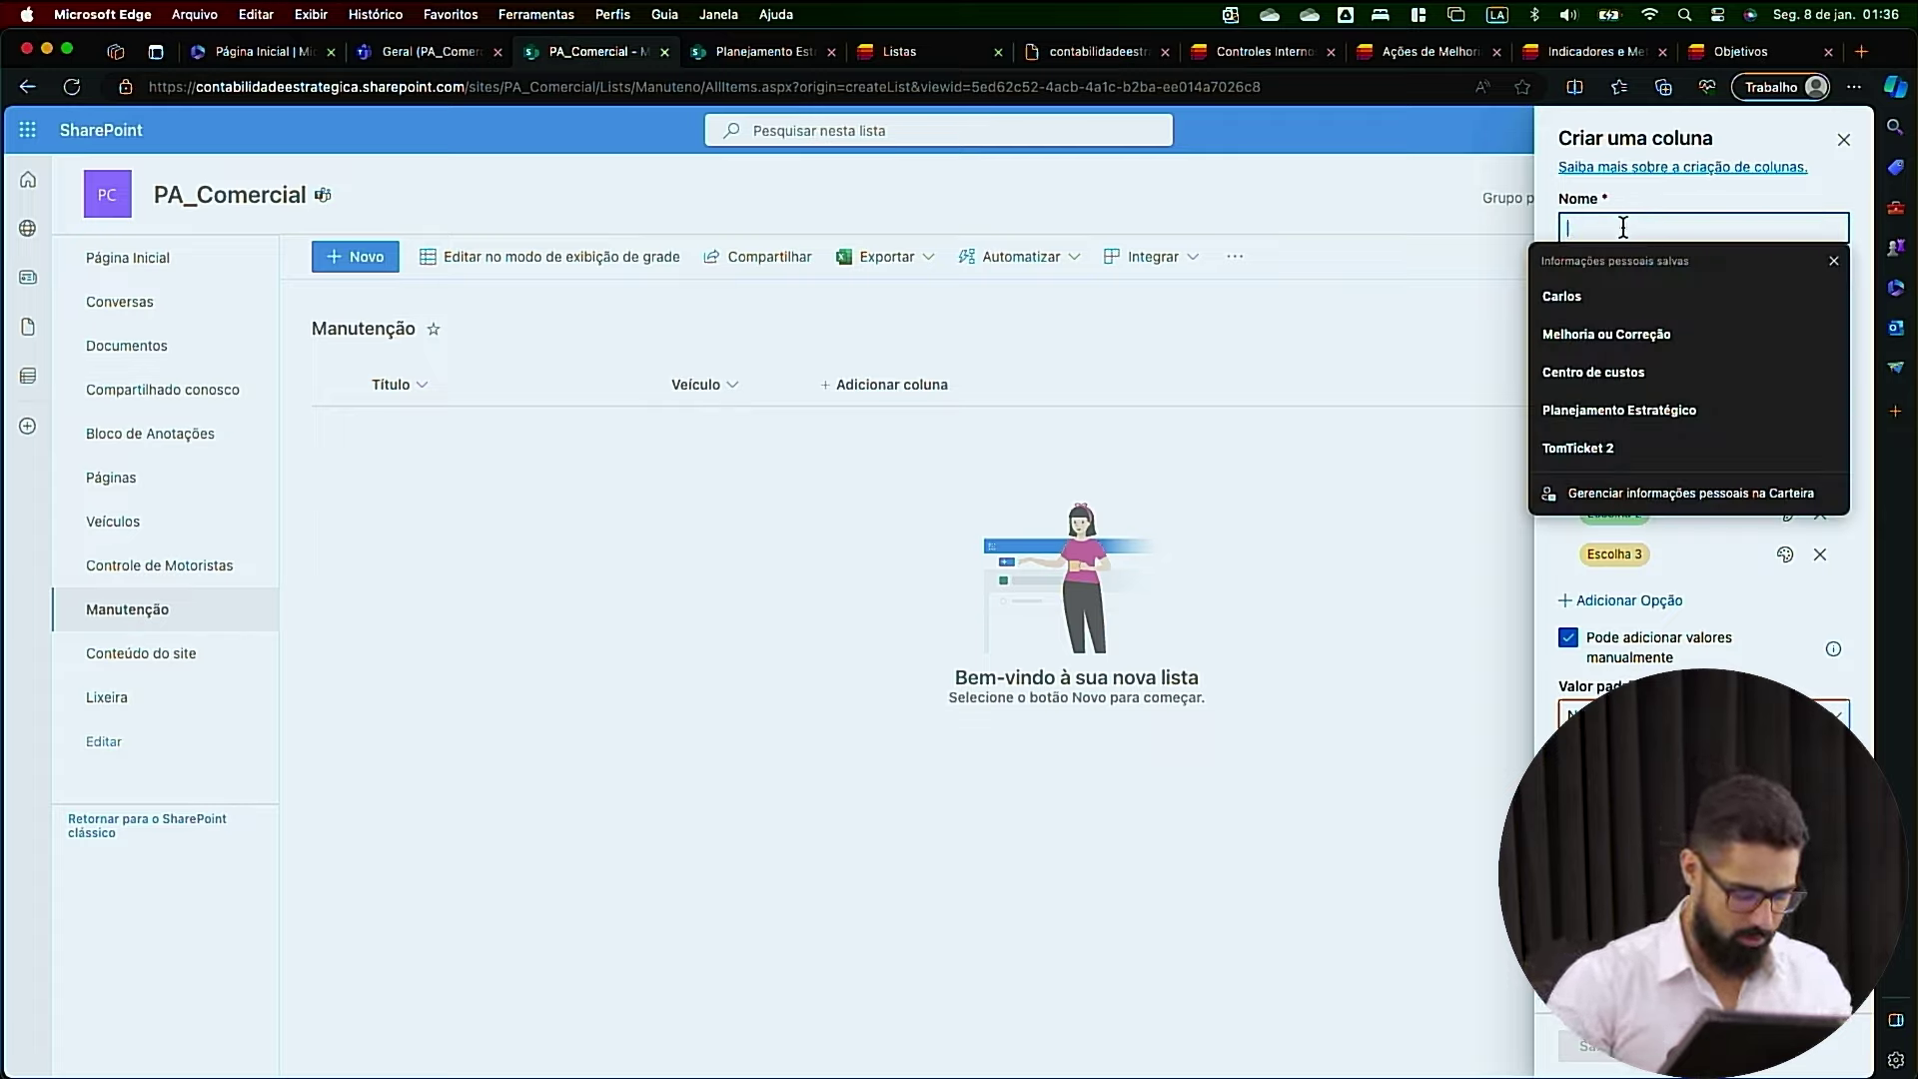
{"action": "type", "text": "Check List"}
Define the Check List choices as Oleo, Correia and Filtro, and save the column
{"action": "left_click", "coordinate": [1628, 462]}
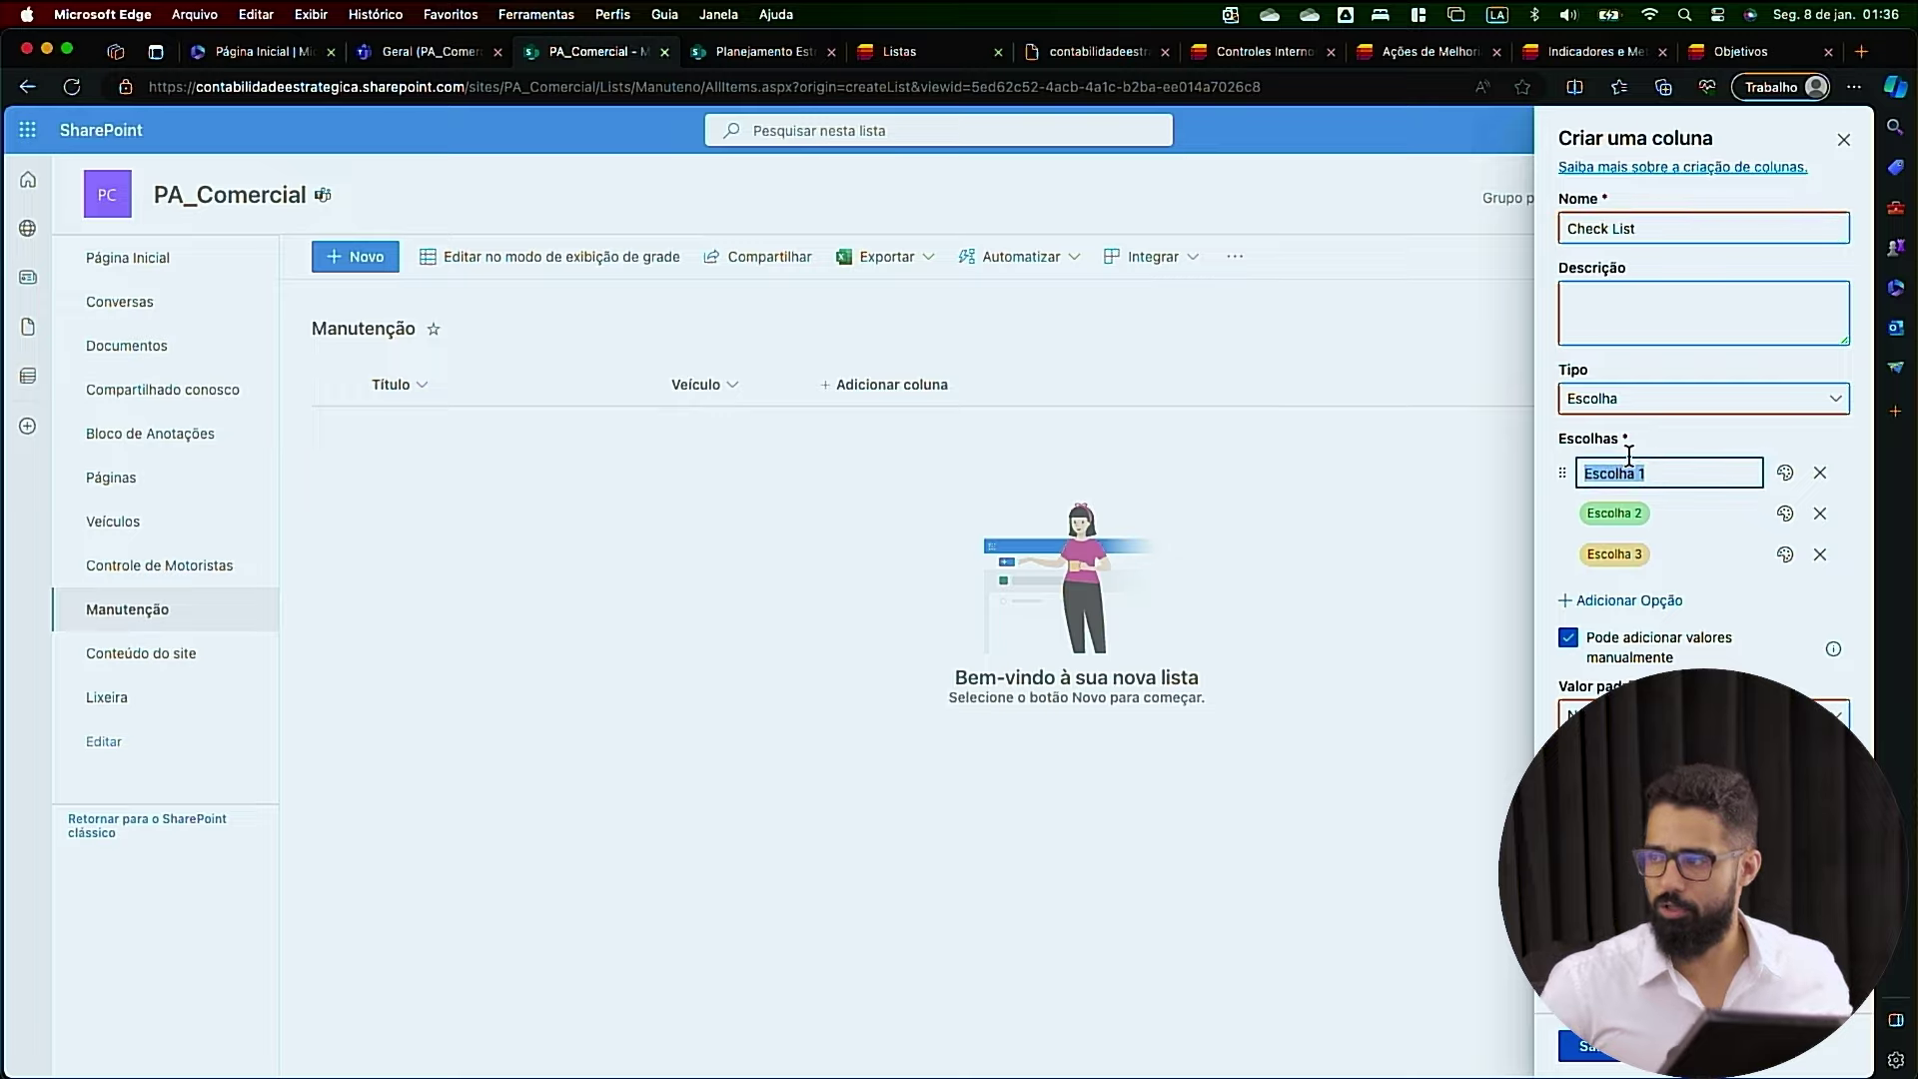
{"action": "key", "text": "super+a"}
{"action": "type", "text": "Oleo"}
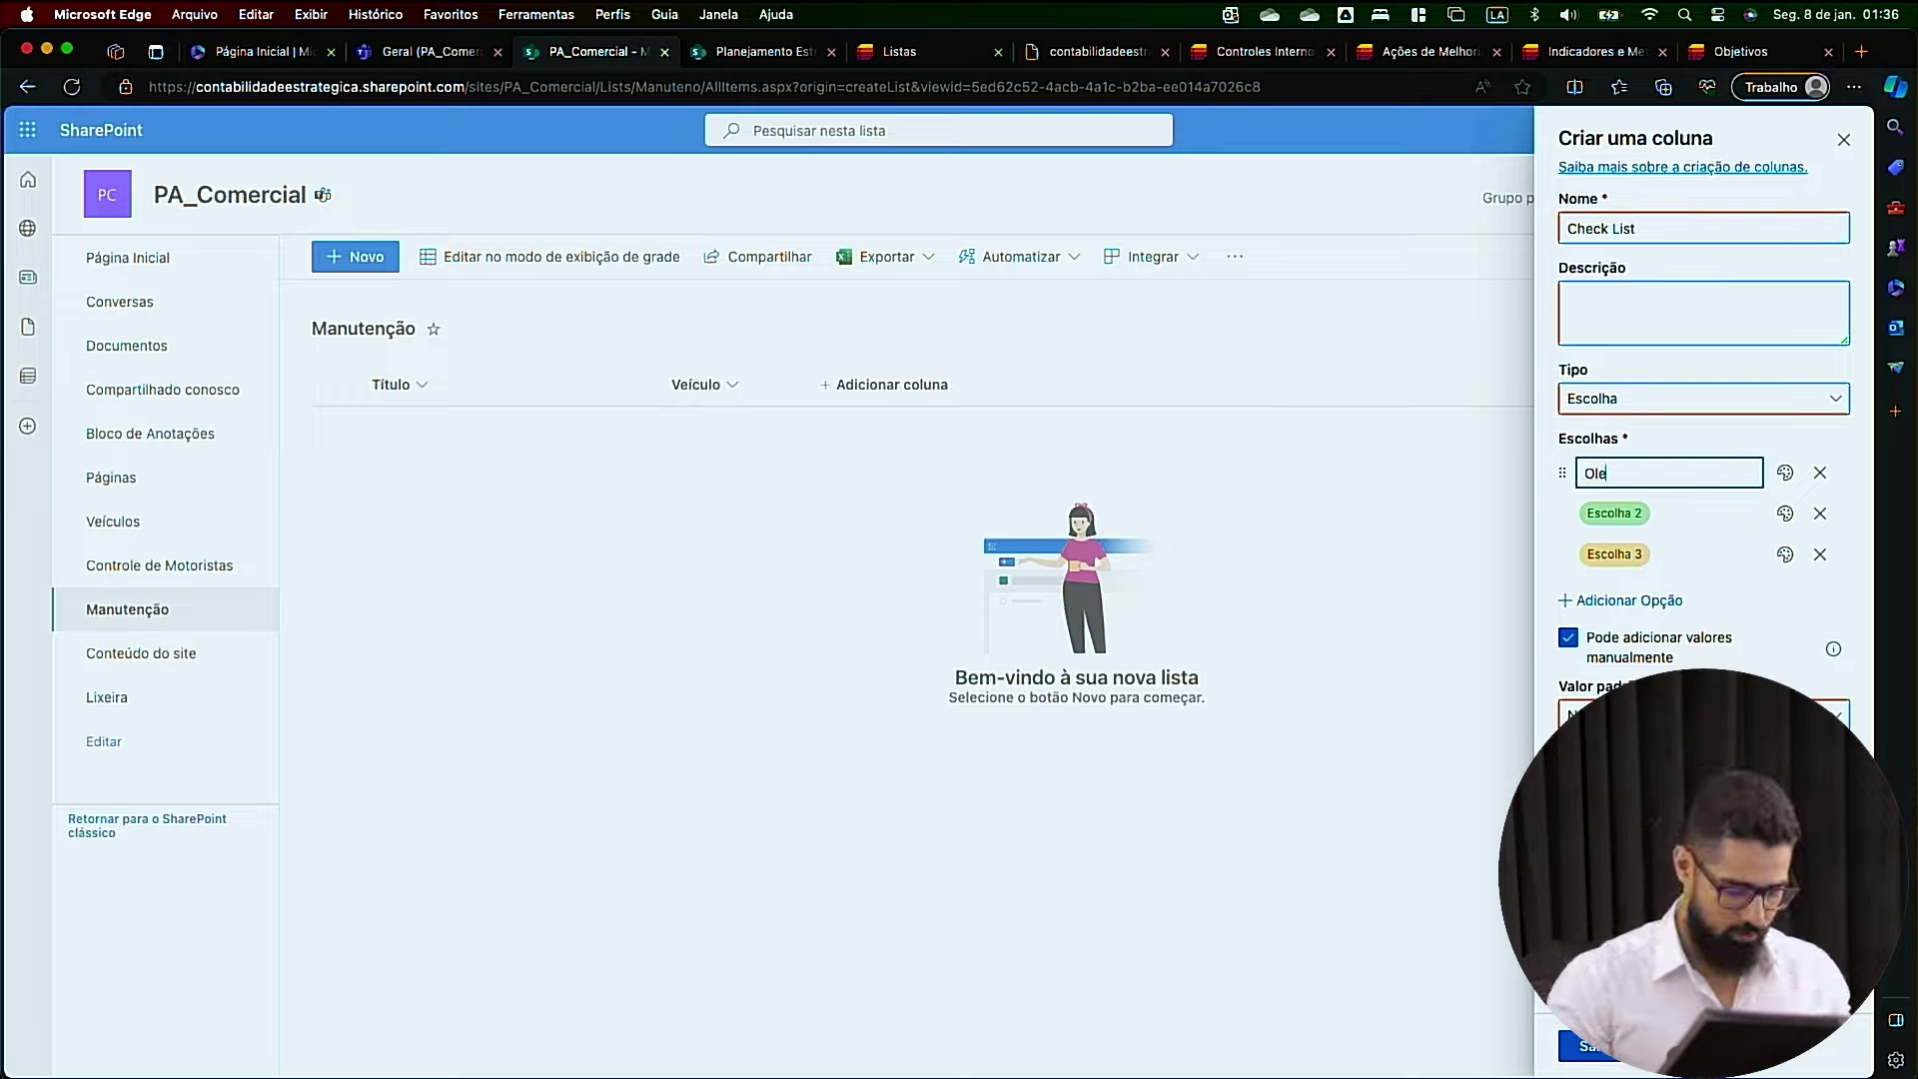
{"action": "key", "text": "Tab"}
{"action": "type", "text": "Correia"}
{"action": "key", "text": "Tab"}
{"action": "type", "text": "Filtro"}
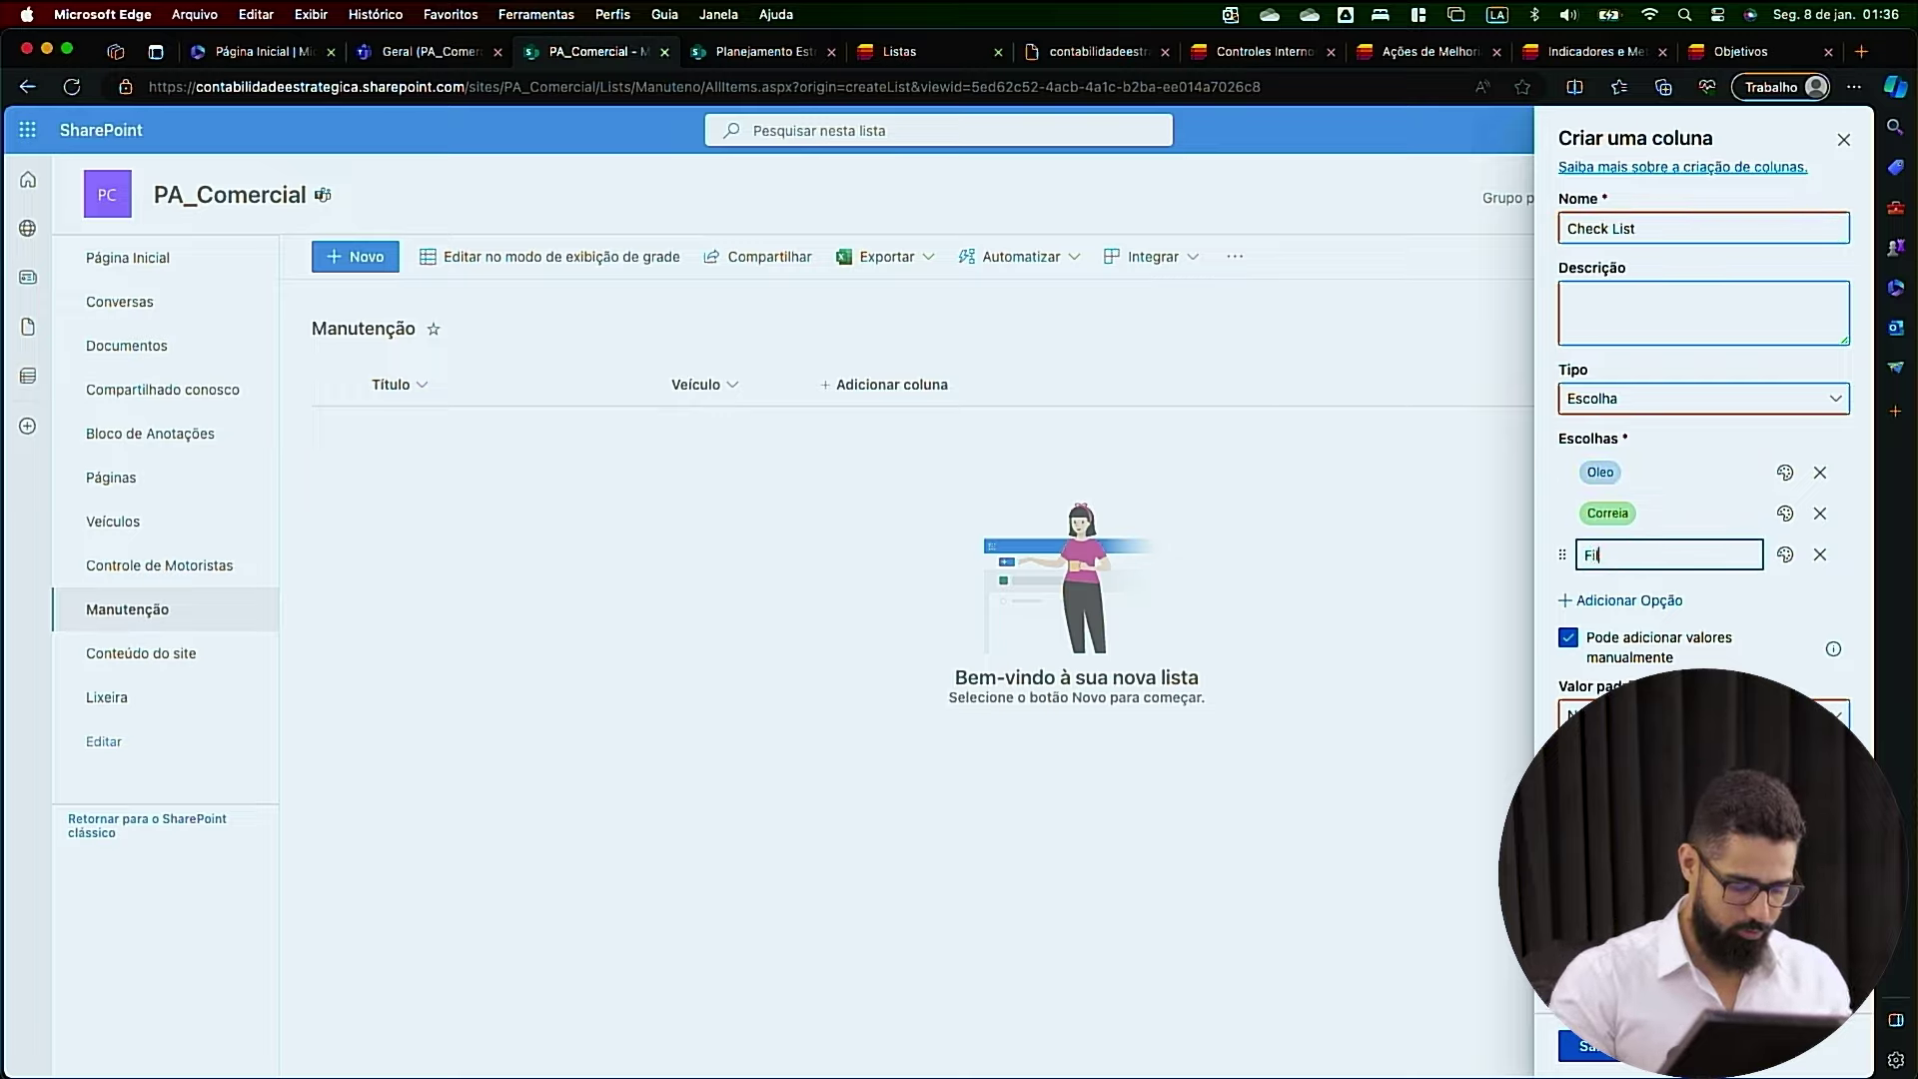
{"action": "left_click", "coordinate": [1593, 1051]}
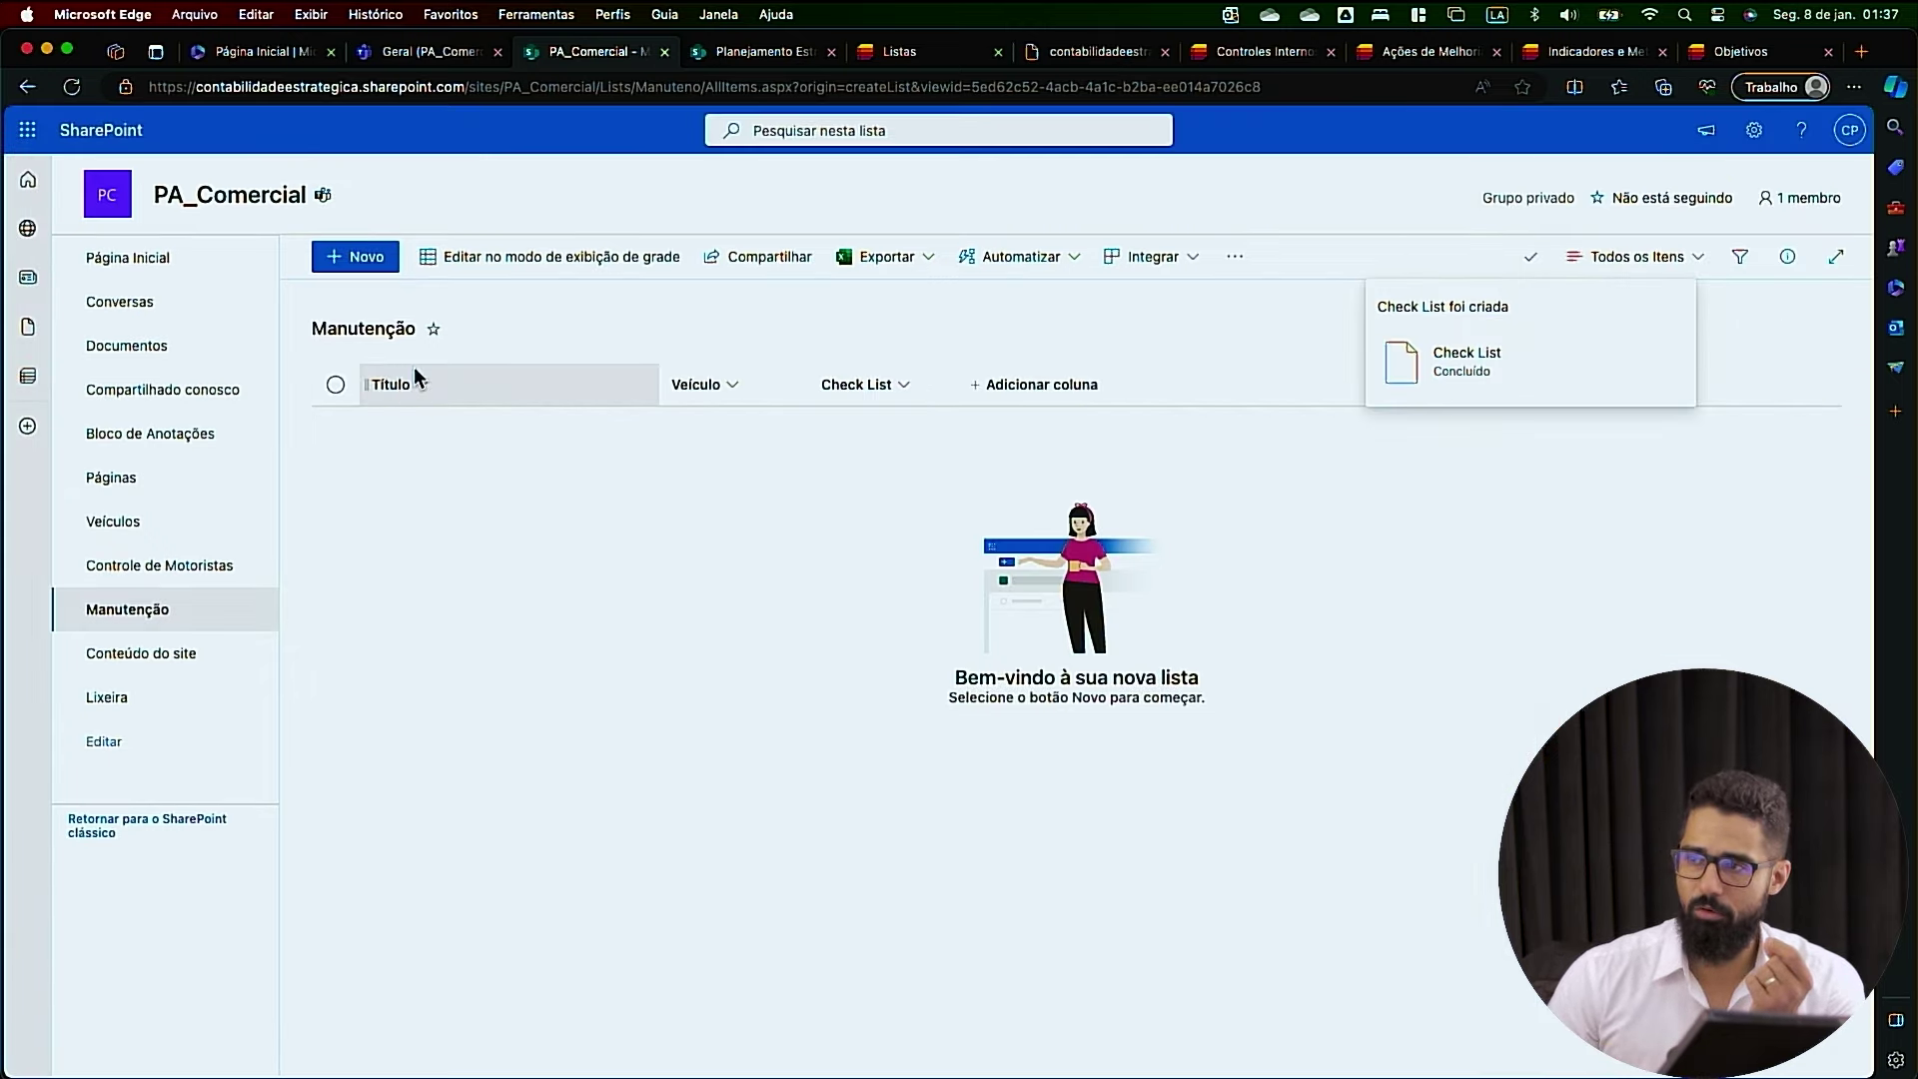
Add a Manutenção item titled "Manutenção 45" for vehicle Val with Oleo, Correia and Filtro in its Check List
{"action": "left_click", "coordinate": [372, 262]}
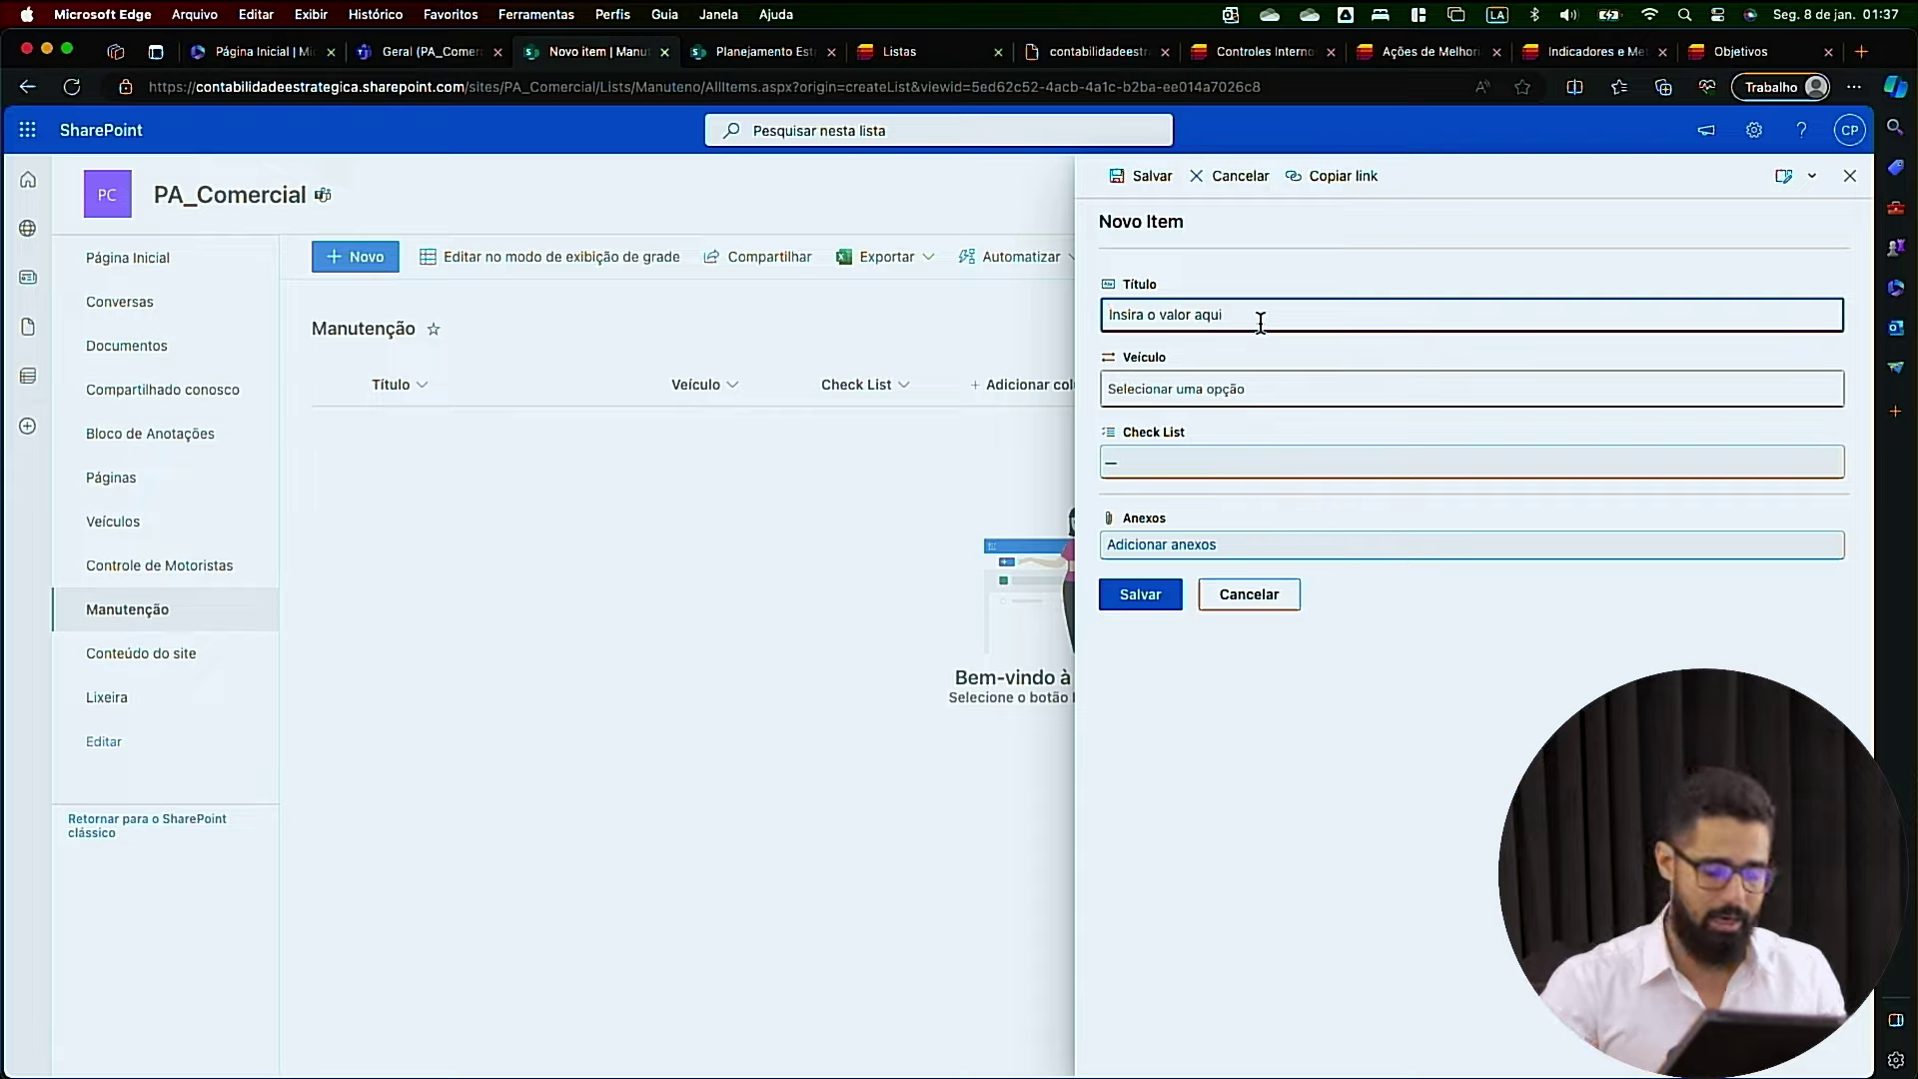
{"action": "type", "text": "Manutenção 45"}
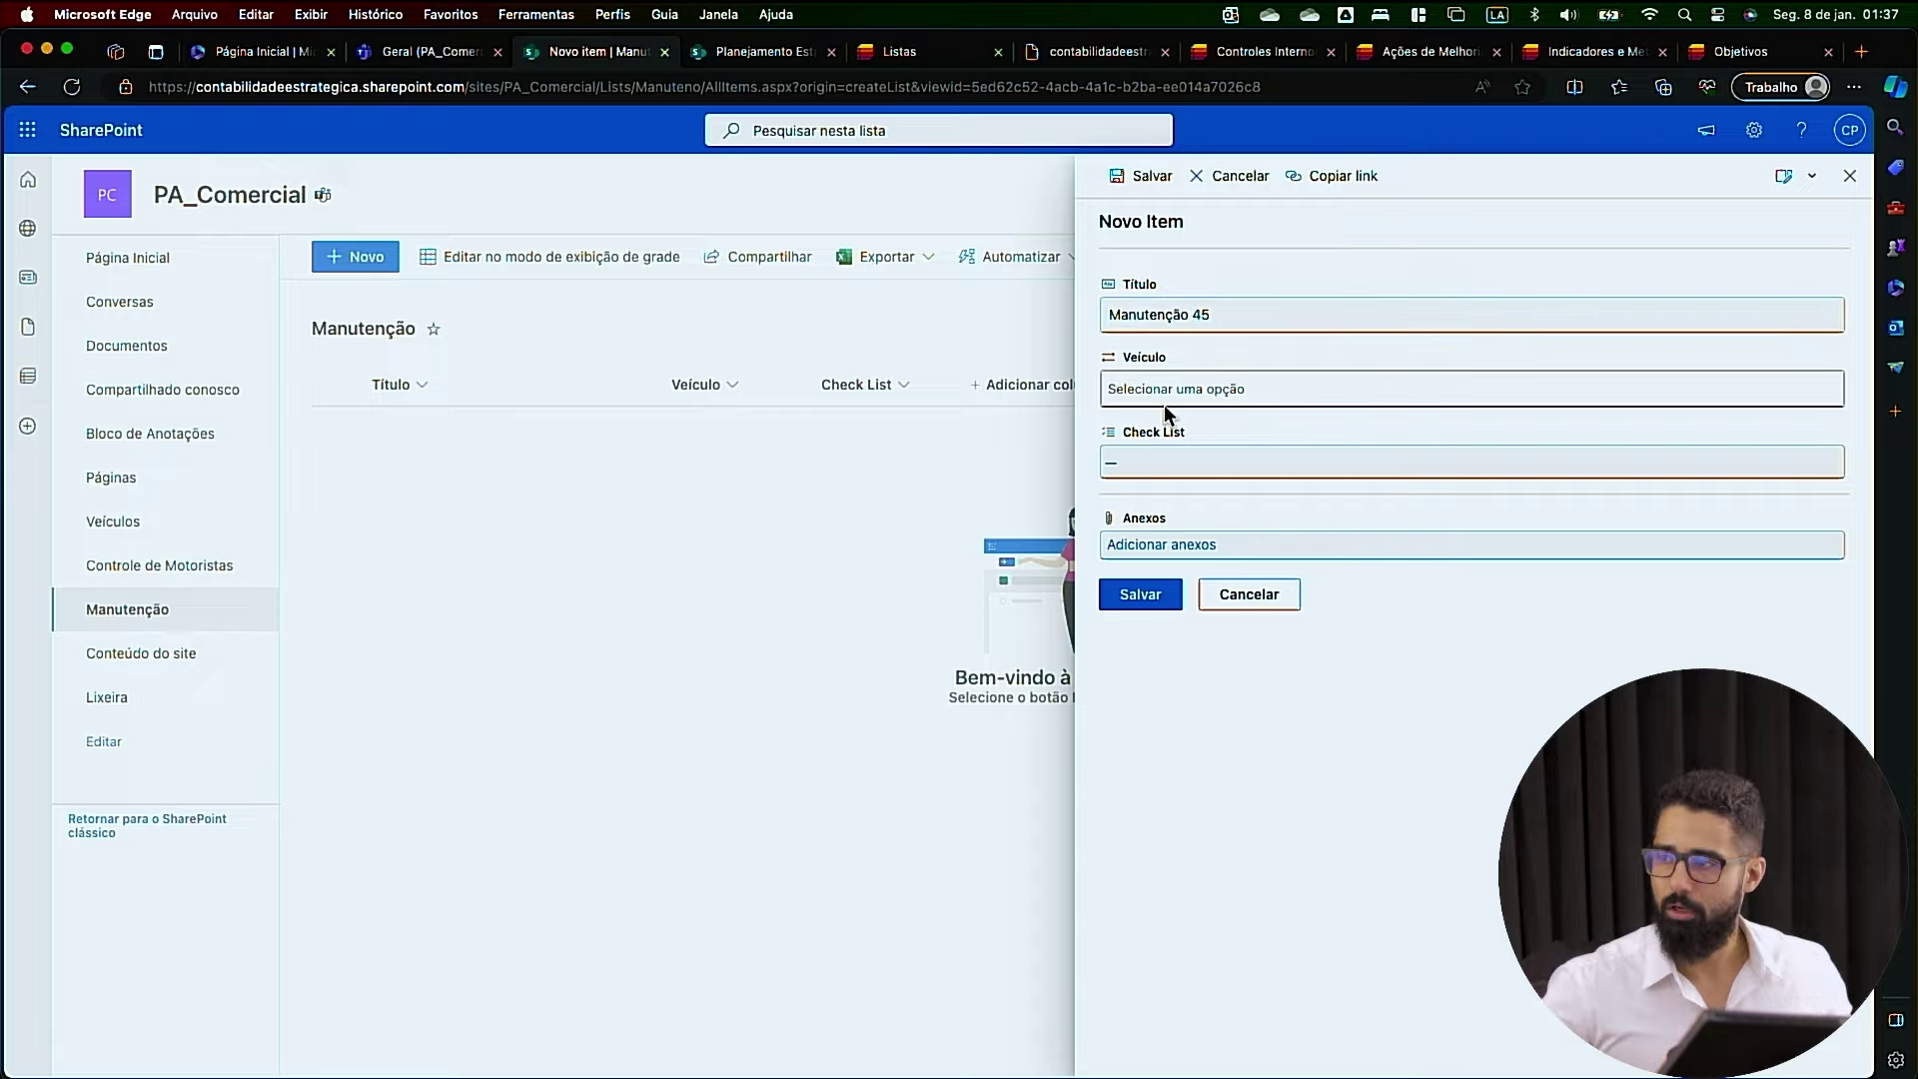
{"action": "left_click", "coordinate": [1186, 392]}
{"action": "left_click", "coordinate": [1163, 427]}
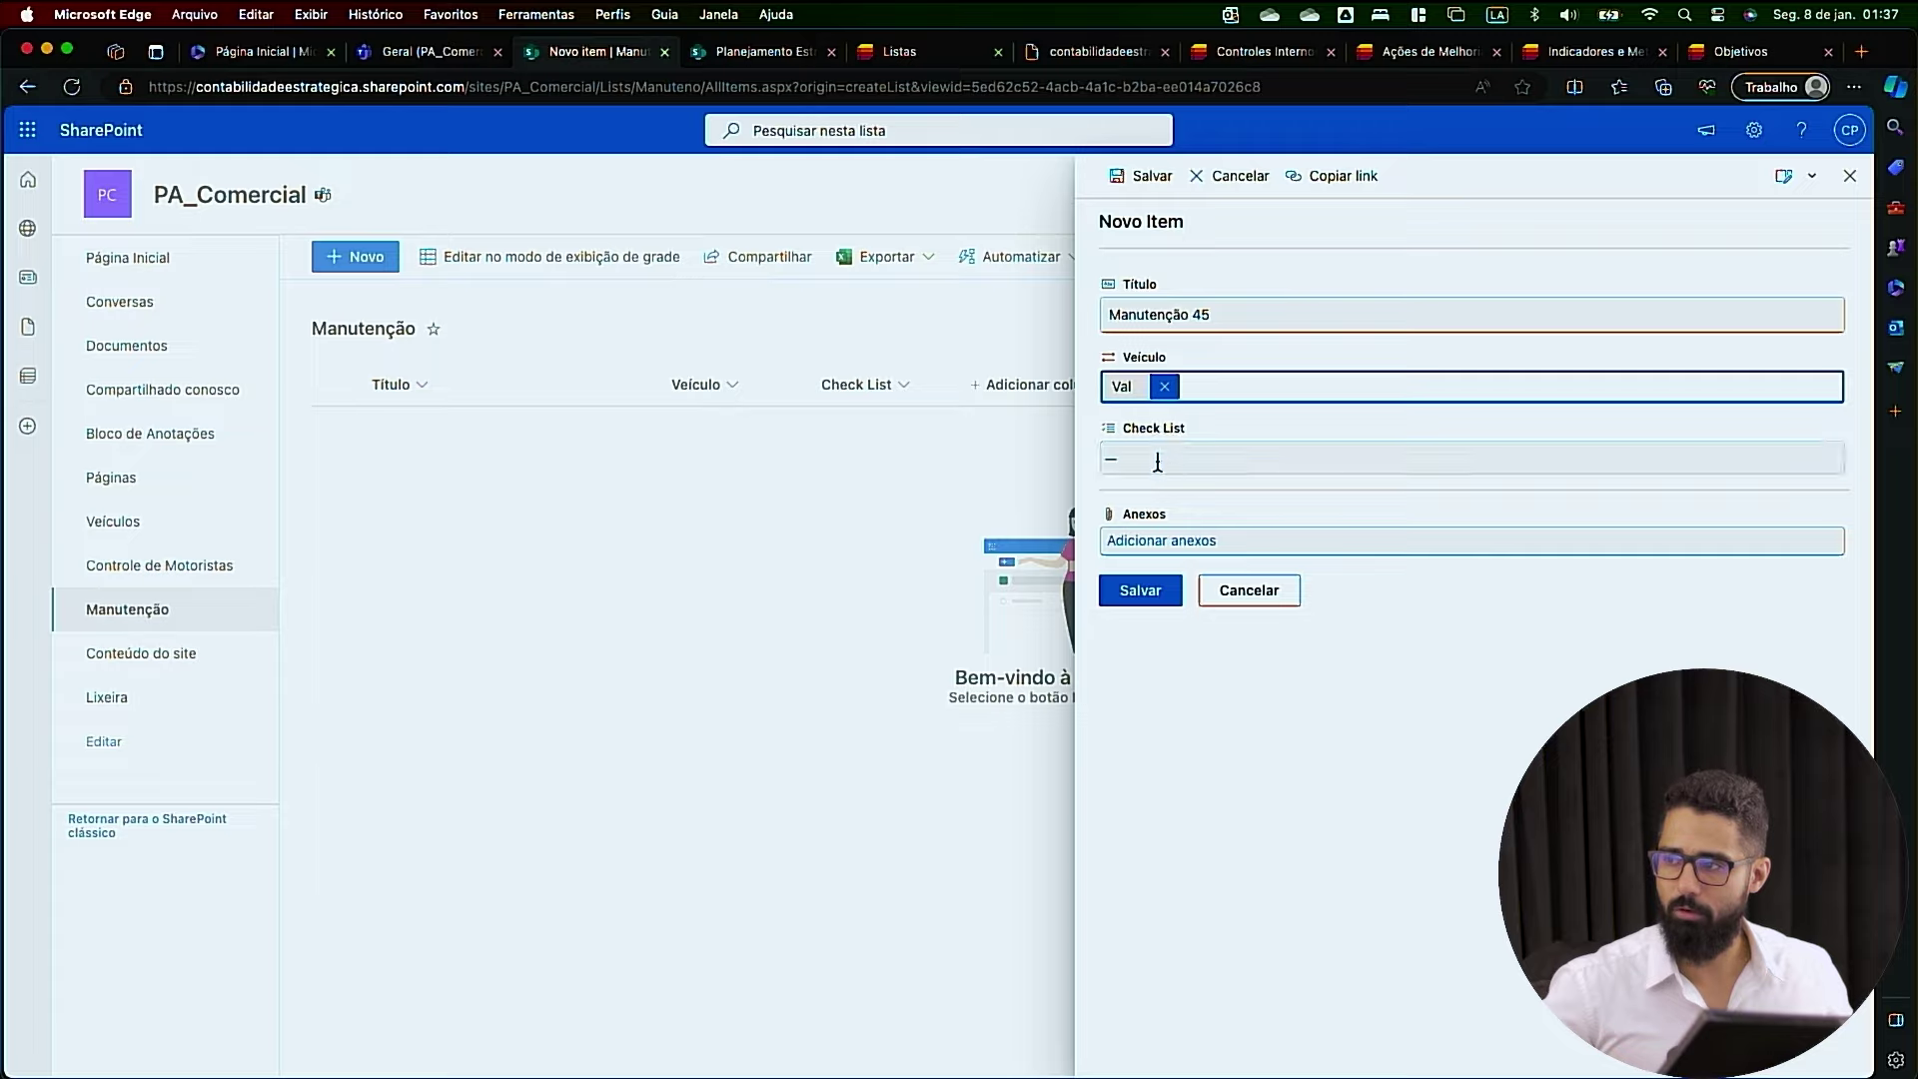
{"action": "left_click", "coordinate": [1156, 462]}
{"action": "left_click", "coordinate": [1131, 515]}
{"action": "left_click", "coordinate": [1128, 545]}
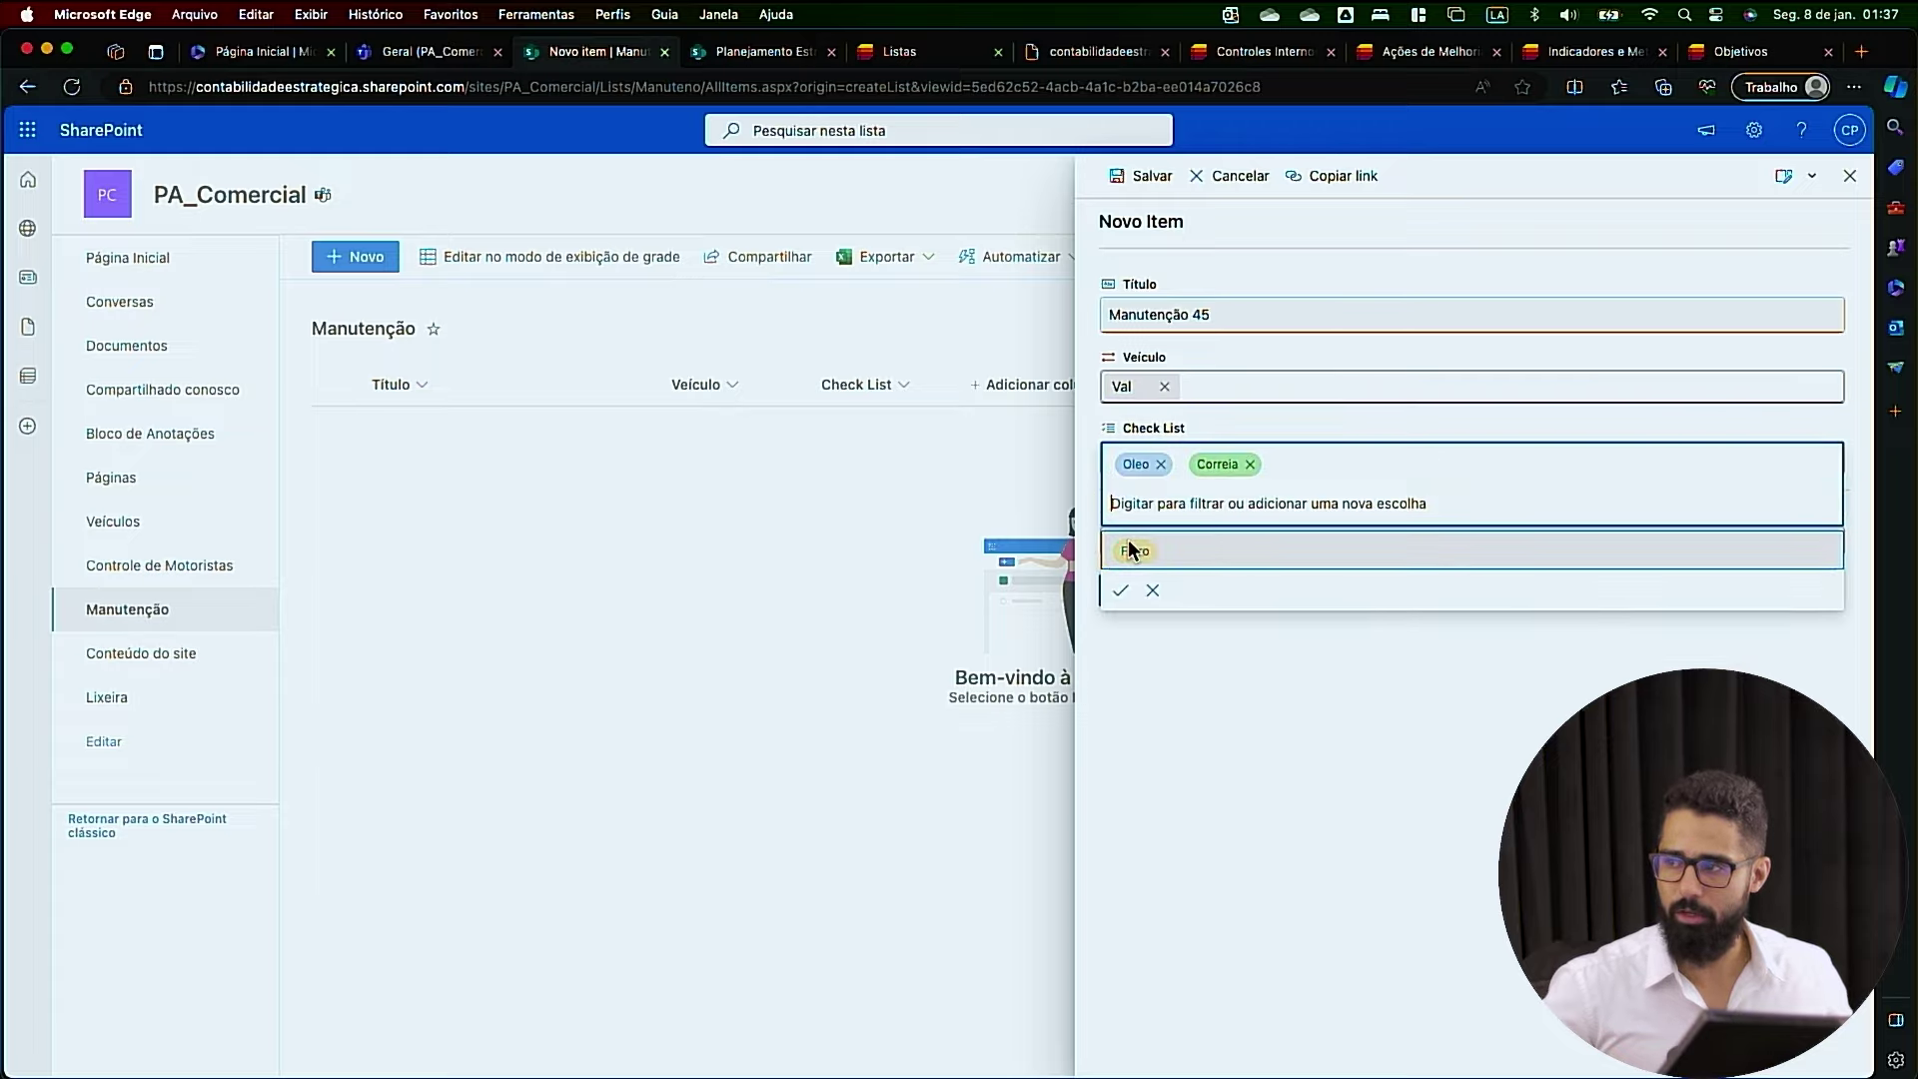
{"action": "left_click", "coordinate": [1132, 558]}
{"action": "left_click", "coordinate": [1123, 586]}
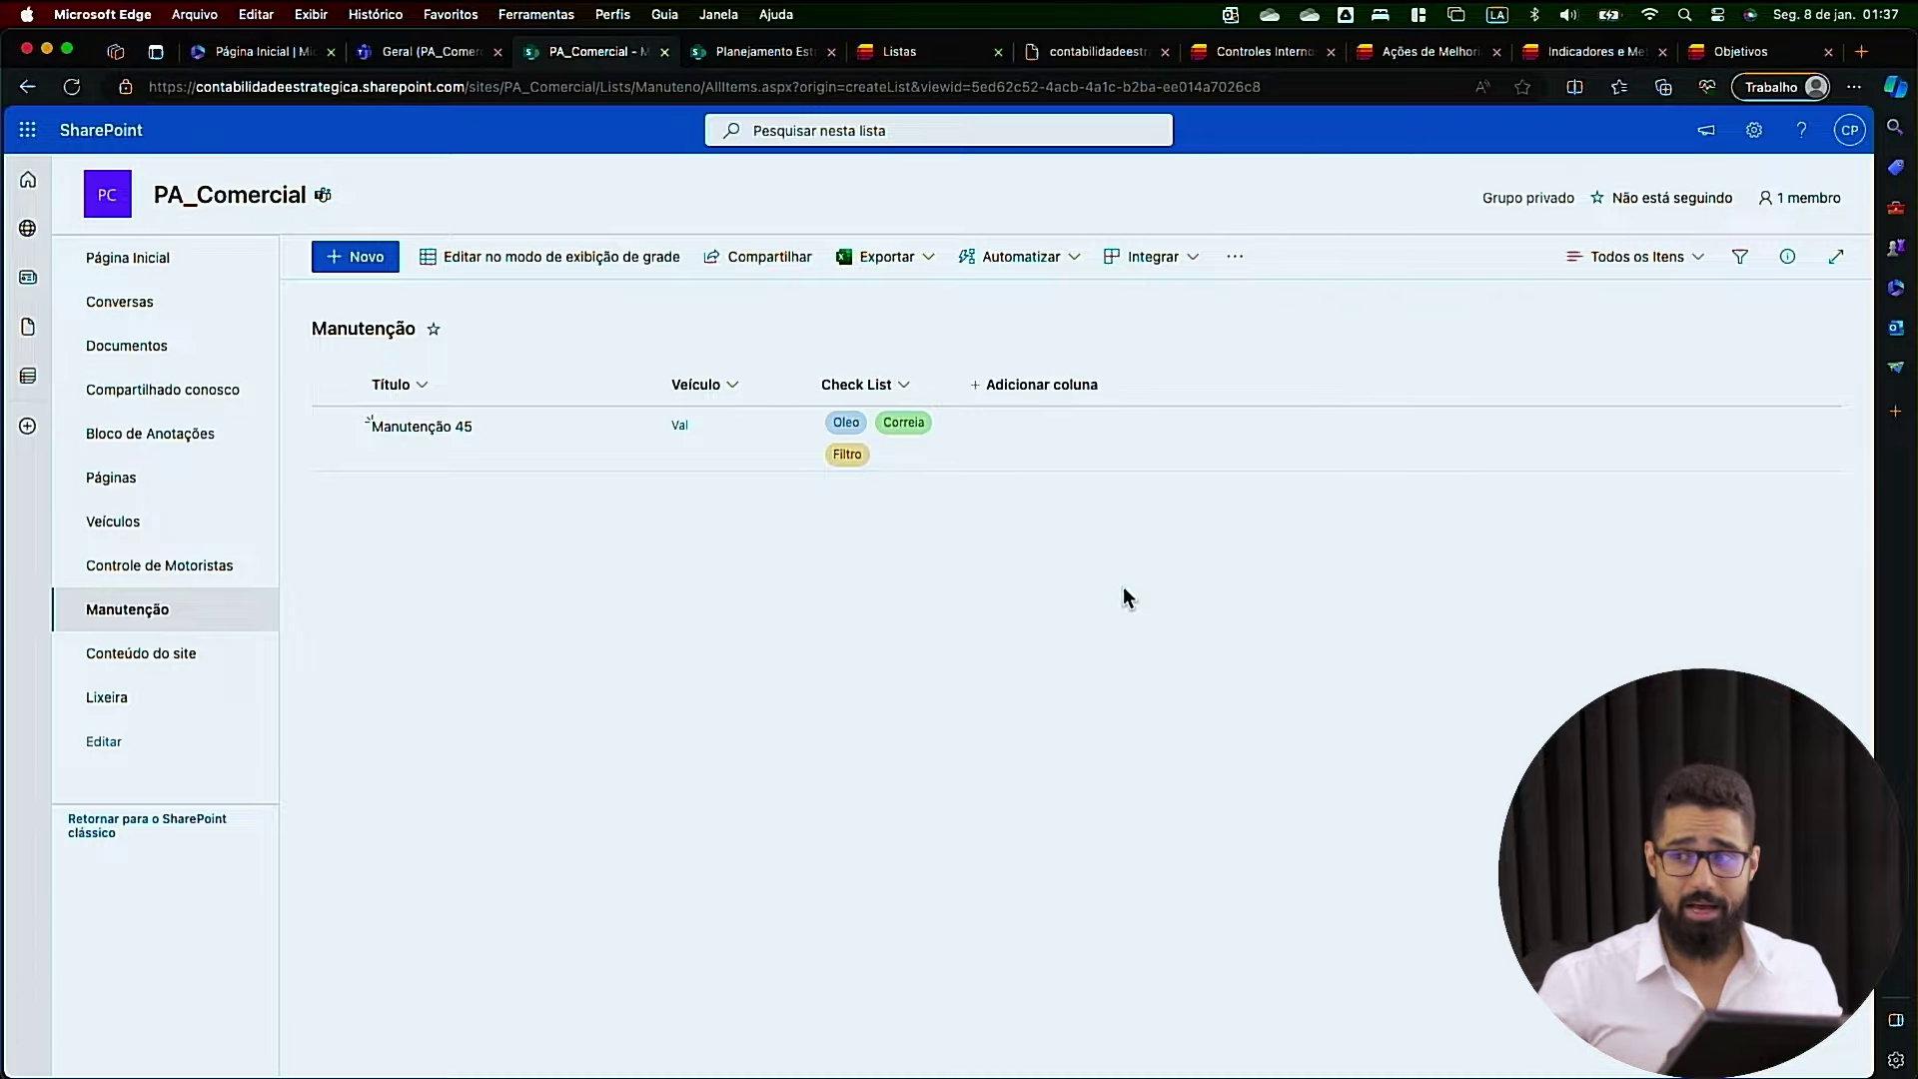
Switch to the "10 utilizações do Lists" mind map in MindManager and view the Controle de inventário branch
{"action": "key", "text": "ctrl+Up"}
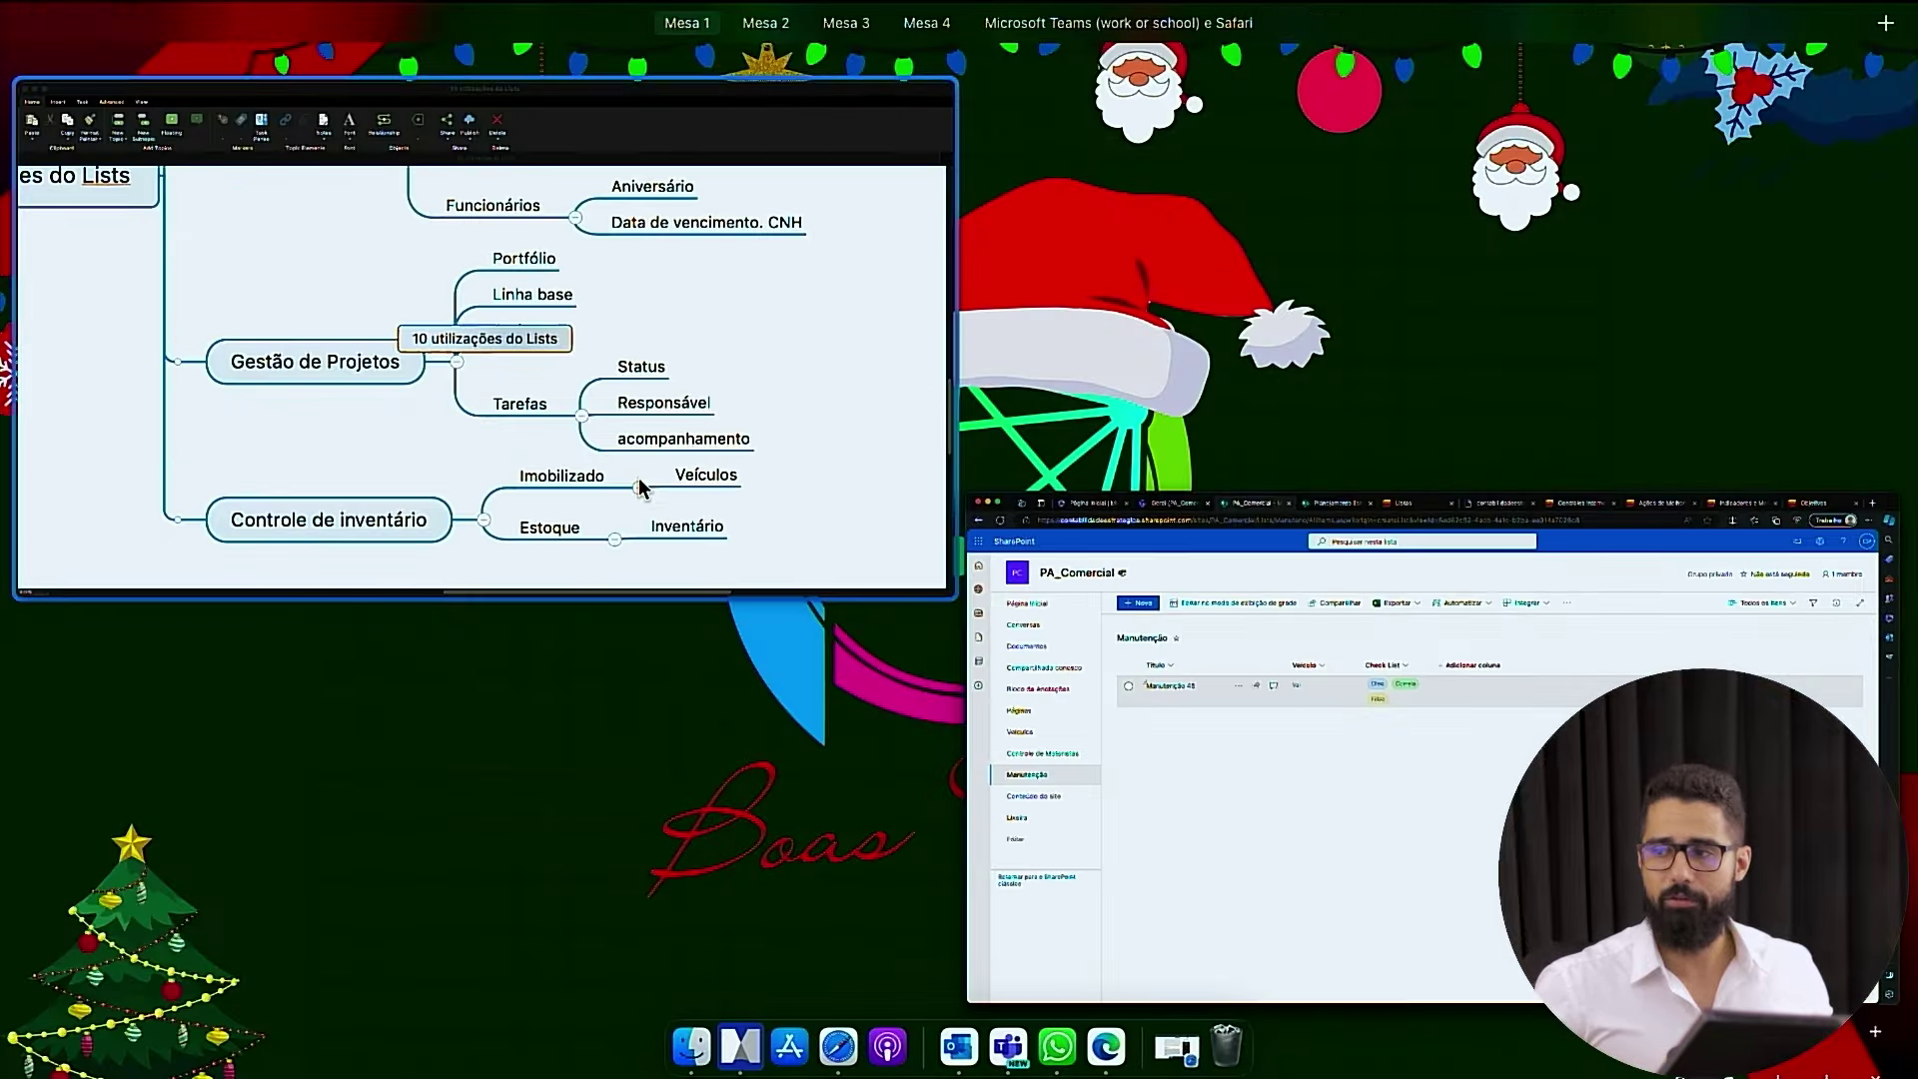
{"action": "left_click", "coordinate": [639, 478]}
{"action": "scroll", "coordinate": [661, 687], "scroll_direction": "down", "scroll_amount": 2}
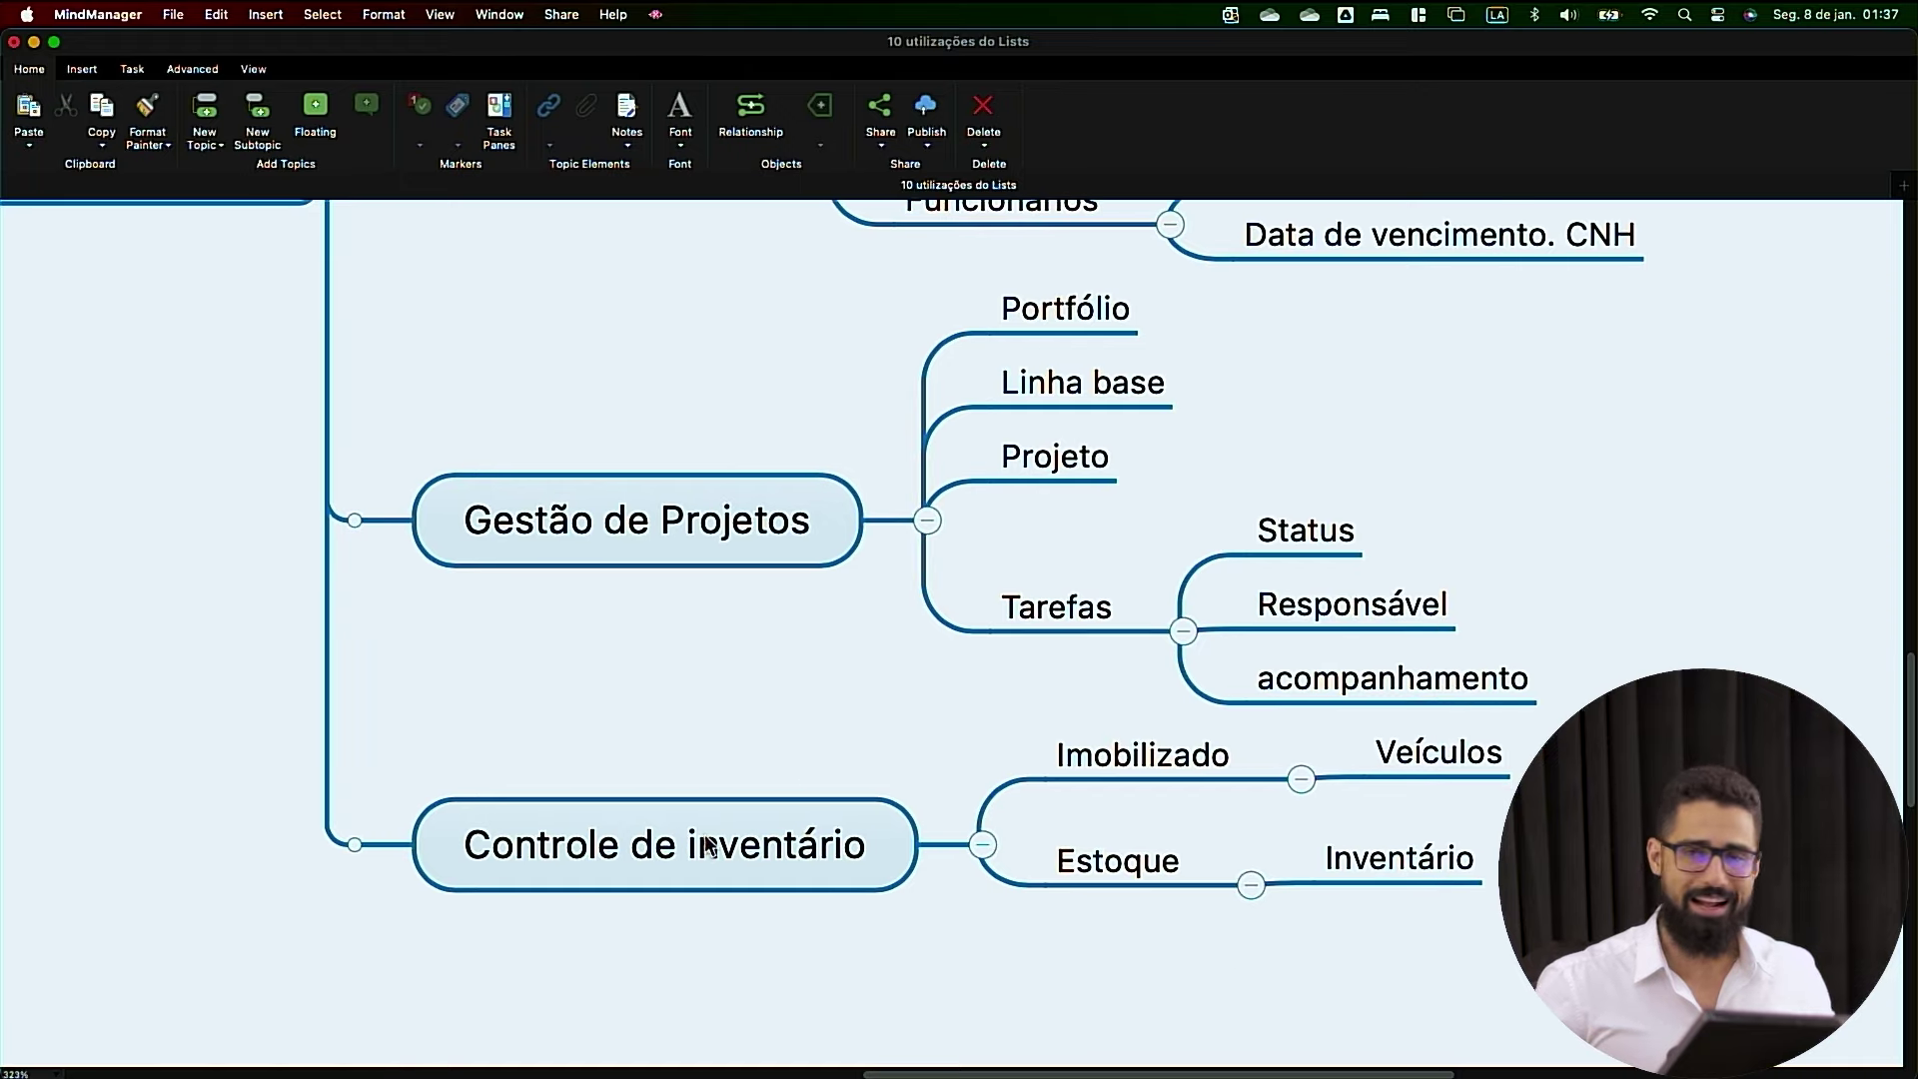